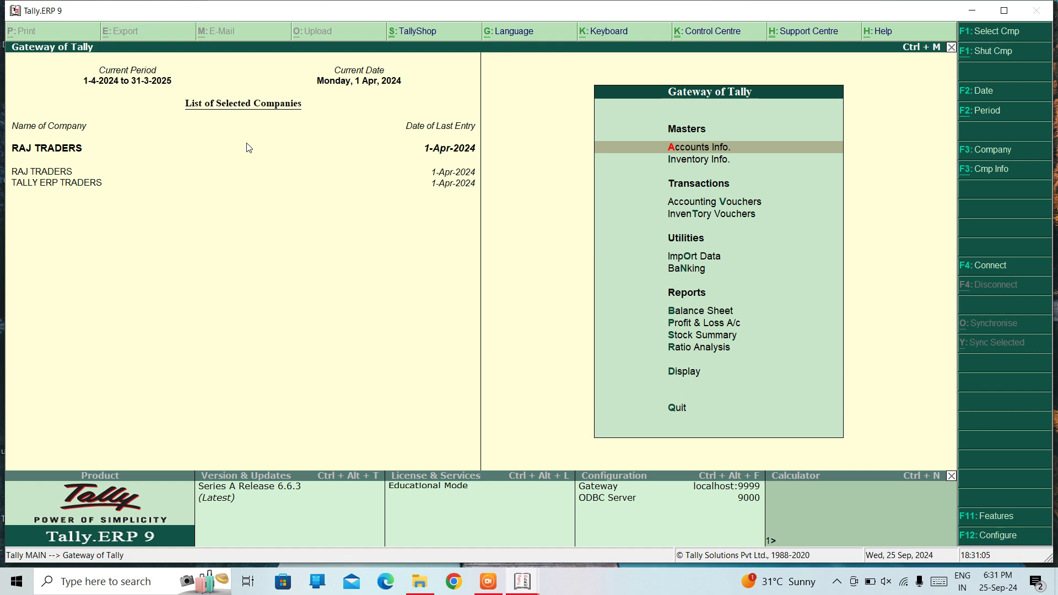
# Open accounting voucher entry, maximise the program window and return to the Gateway of Tally
pyautogui.press('Down')
pyautogui.press('Down')
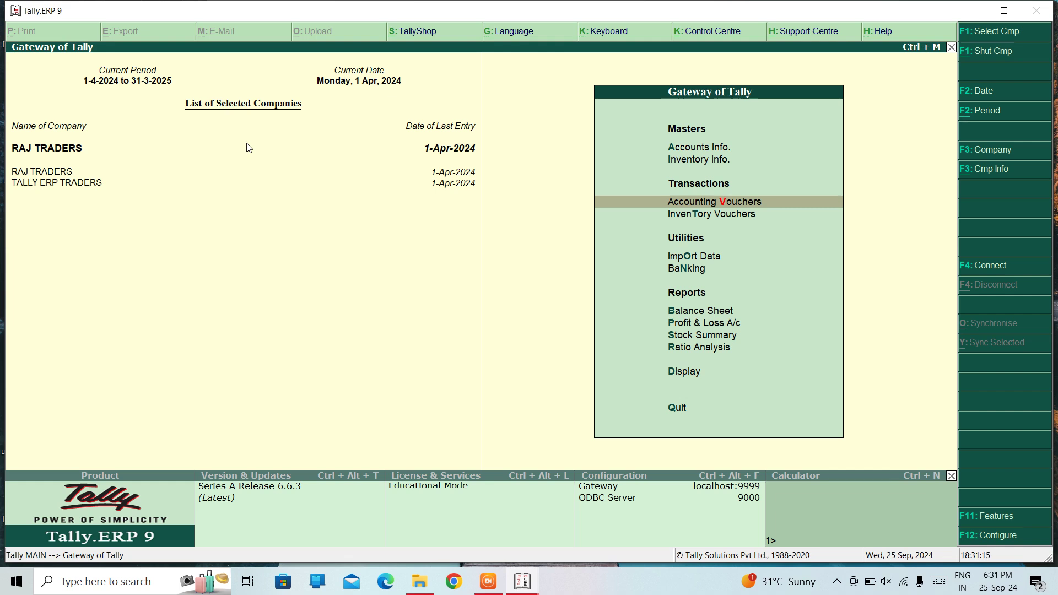
pyautogui.press('Return')
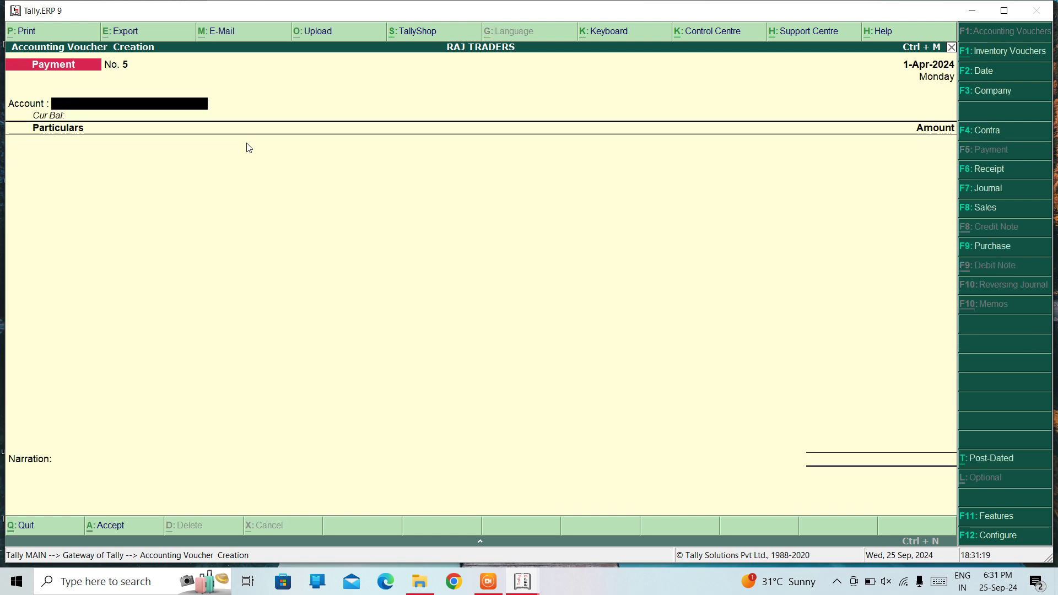
pyautogui.click(1003, 11)
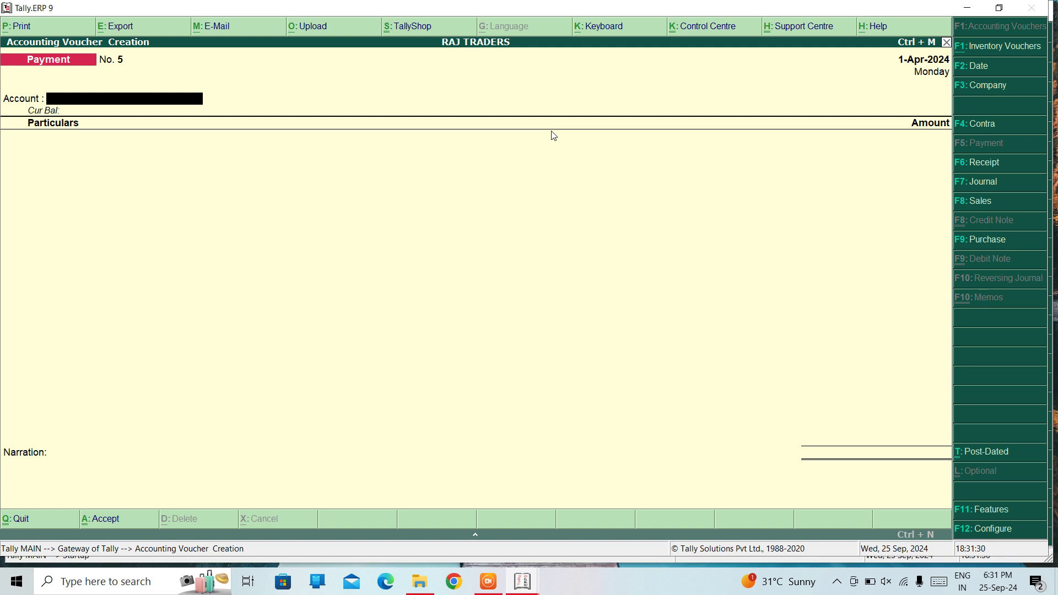
pyautogui.press('Escape')
pyautogui.press('Return')
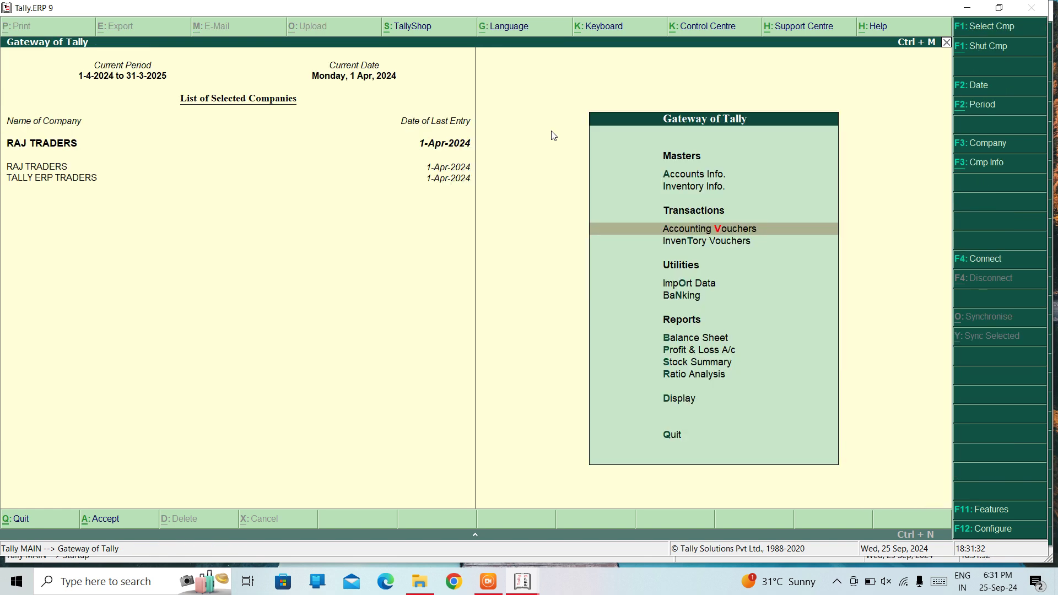
# Display the list of existing stock groups from the company's inventory masters
pyautogui.press('Up')
pyautogui.press('Up')
pyautogui.press('Down')
pyautogui.press('Return')
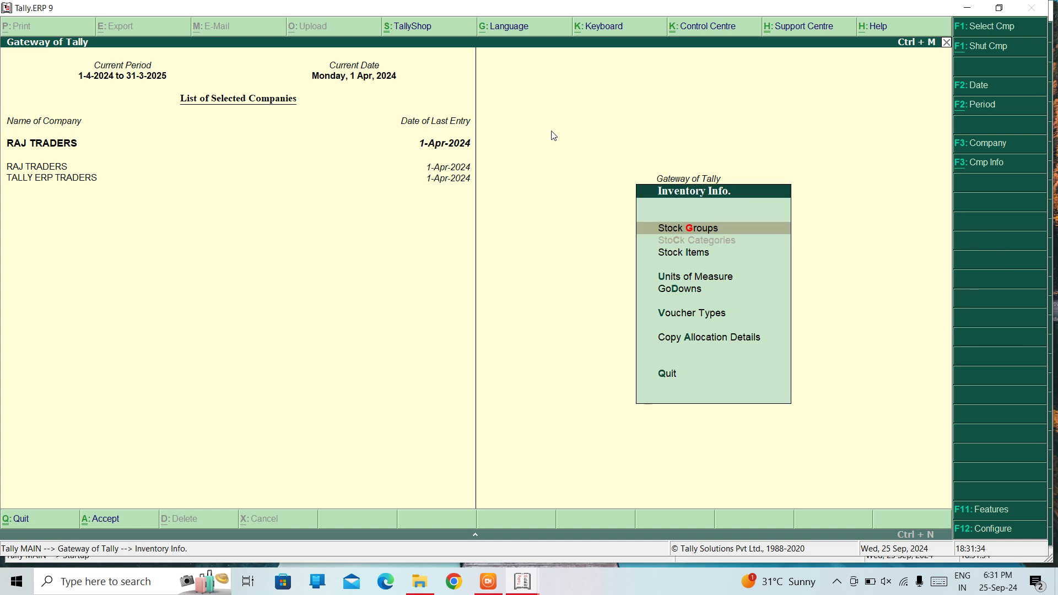
pyautogui.press('Down')
pyautogui.press('Up')
pyautogui.press('Return')
pyautogui.press('Down')
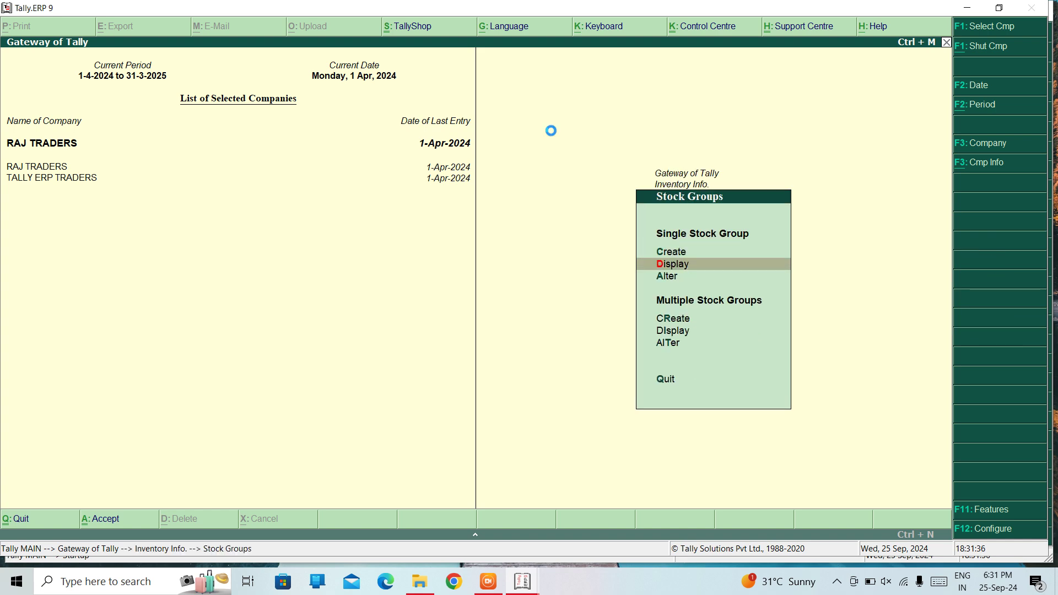
pyautogui.press('Return')
pyautogui.press('Down')
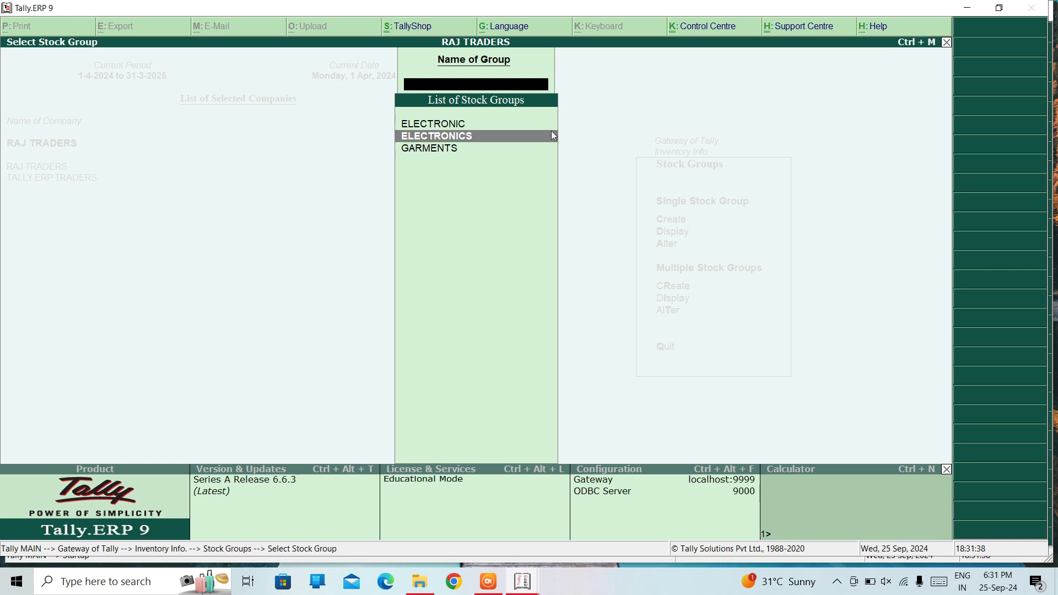
pyautogui.press('Escape')
pyautogui.press('Escape')
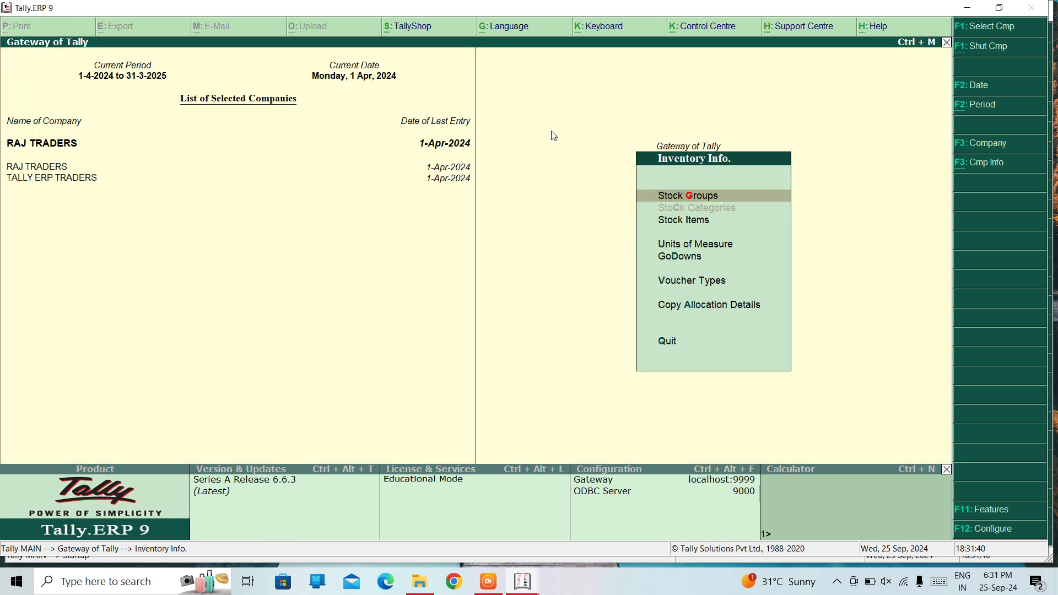
# Display the list of existing stock items and look through its entries
pyautogui.press('Down')
pyautogui.press('Down')
pyautogui.press('Up')
pyautogui.press('Return')
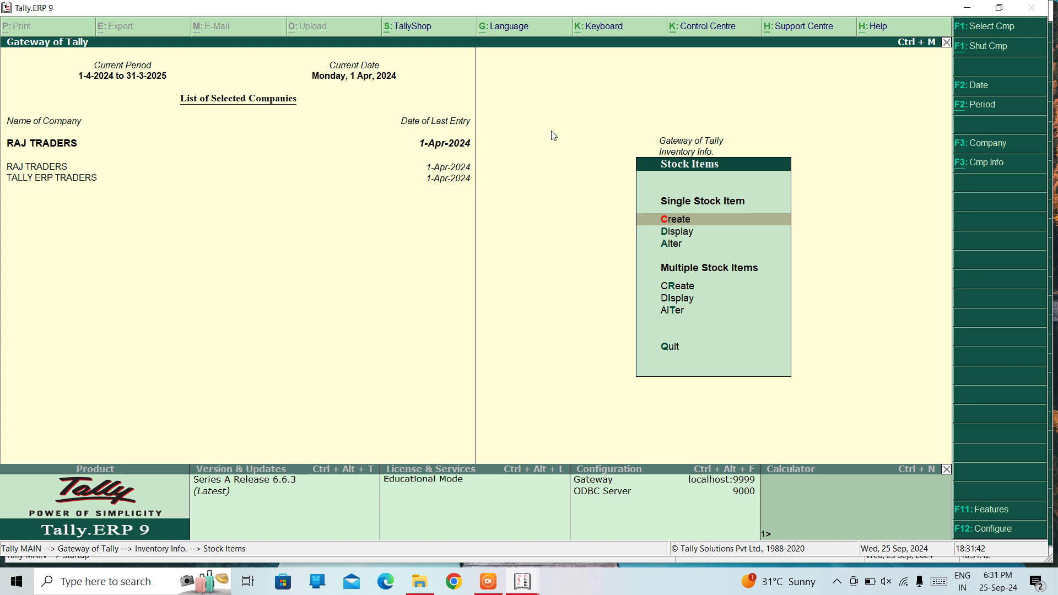
pyautogui.press('Down')
pyautogui.press('Return')
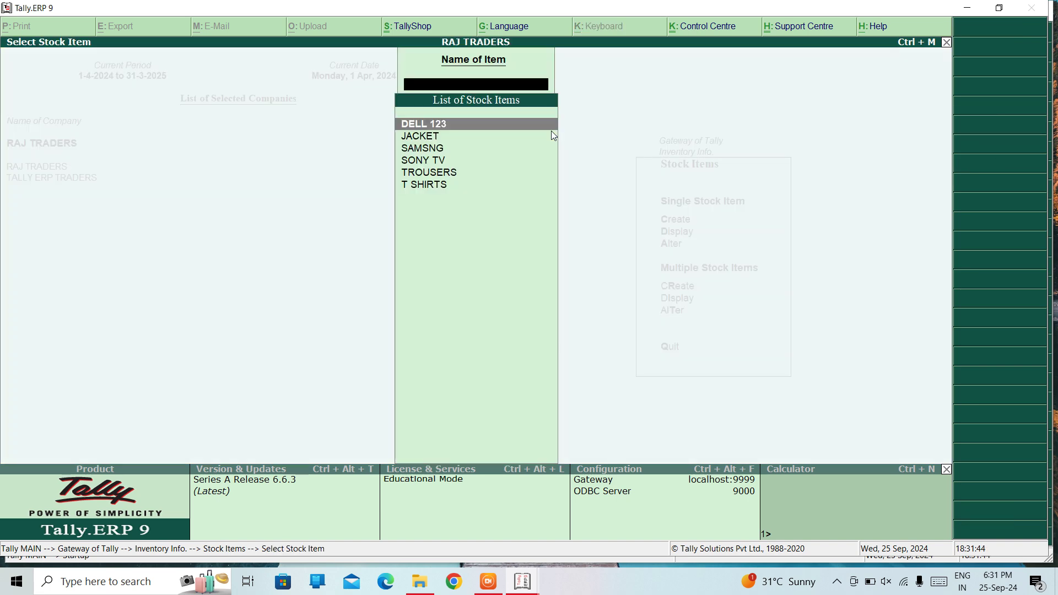
pyautogui.press('Down')
pyautogui.press('Down')
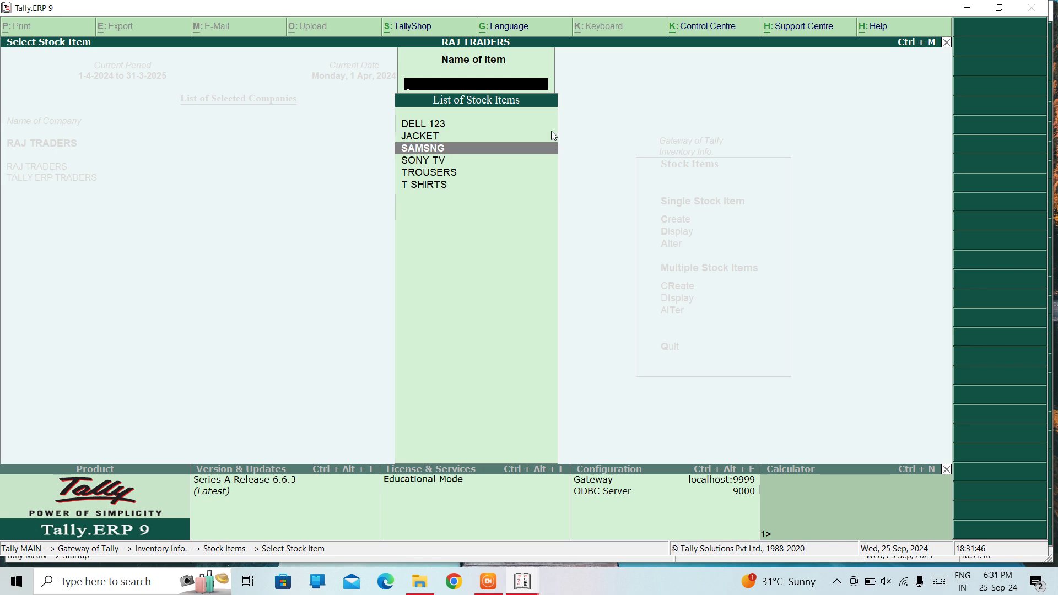
pyautogui.press('Down')
pyautogui.press('Down')
pyautogui.press('Escape')
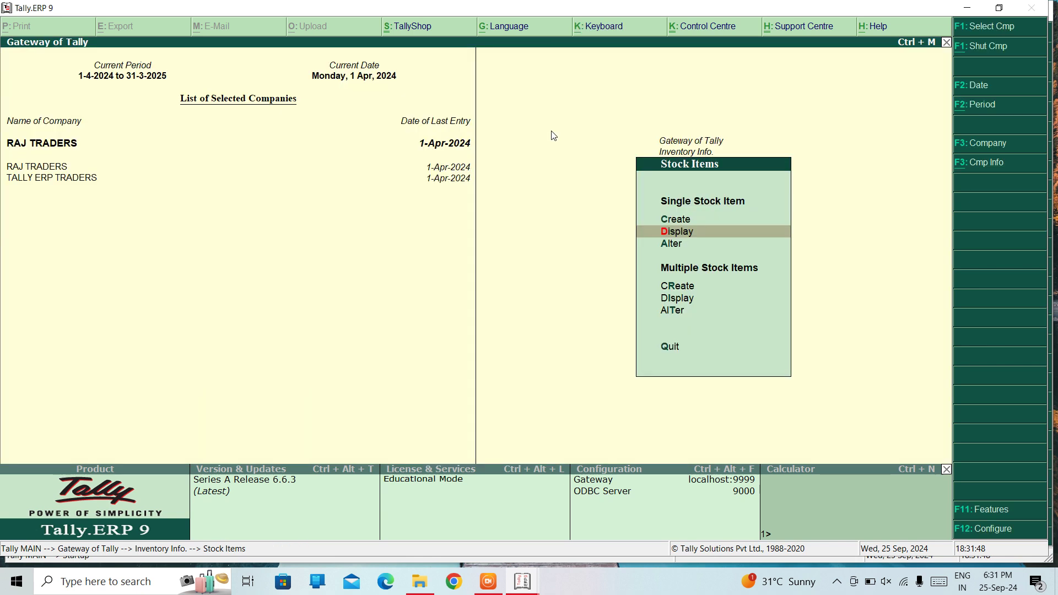
pyautogui.press('Escape')
# Display the list of existing units of measure
pyautogui.press('Down')
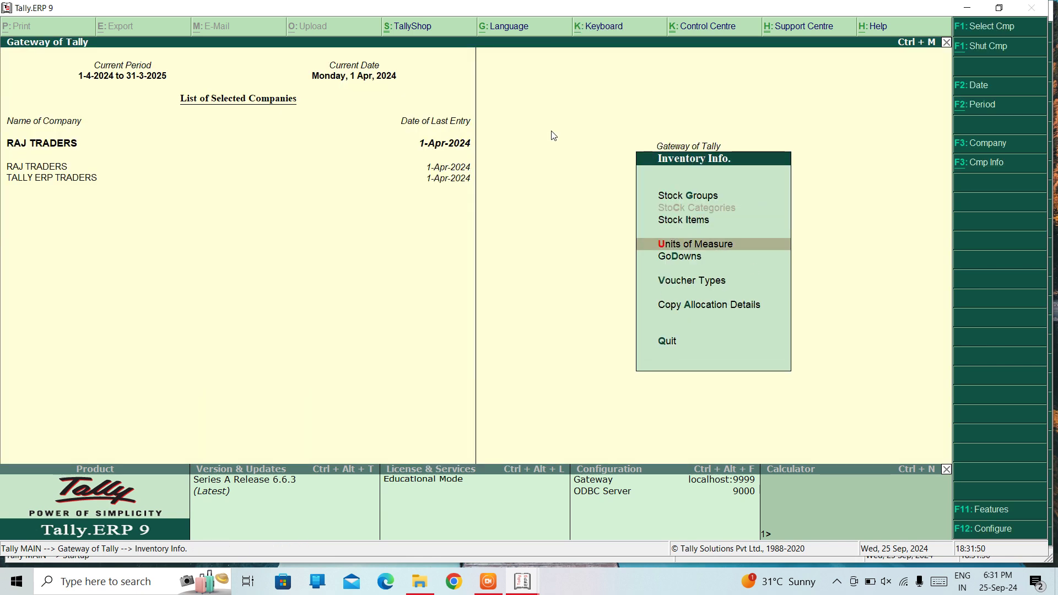
pyautogui.press('Return')
pyautogui.press('Down')
pyautogui.press('Return')
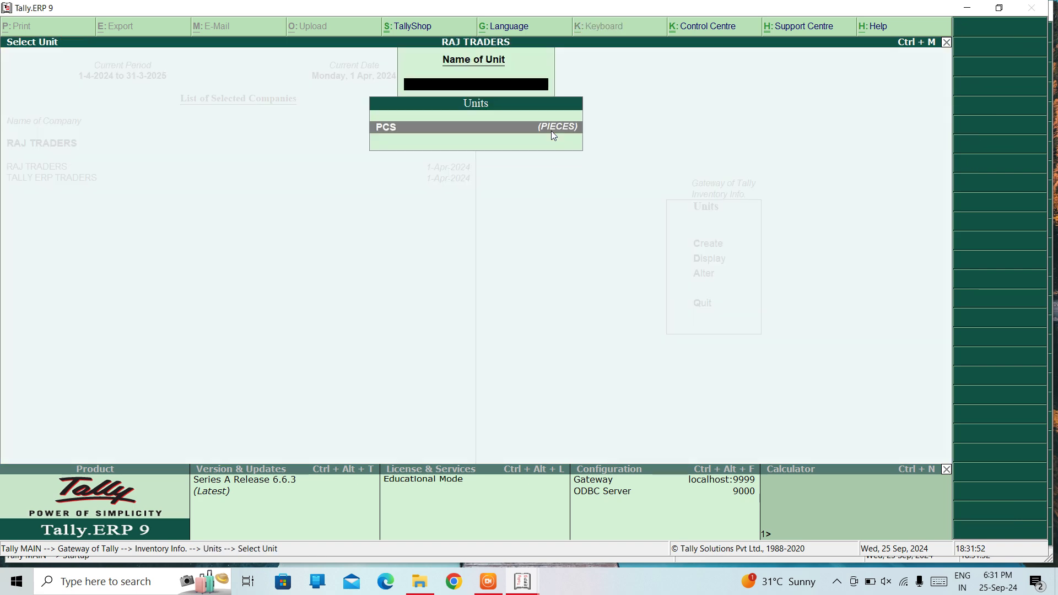
pyautogui.press('Escape')
pyautogui.press('Escape')
# Display the existing godowns and return to the list of inventory masters
pyautogui.press('Down')
pyautogui.press('Return')
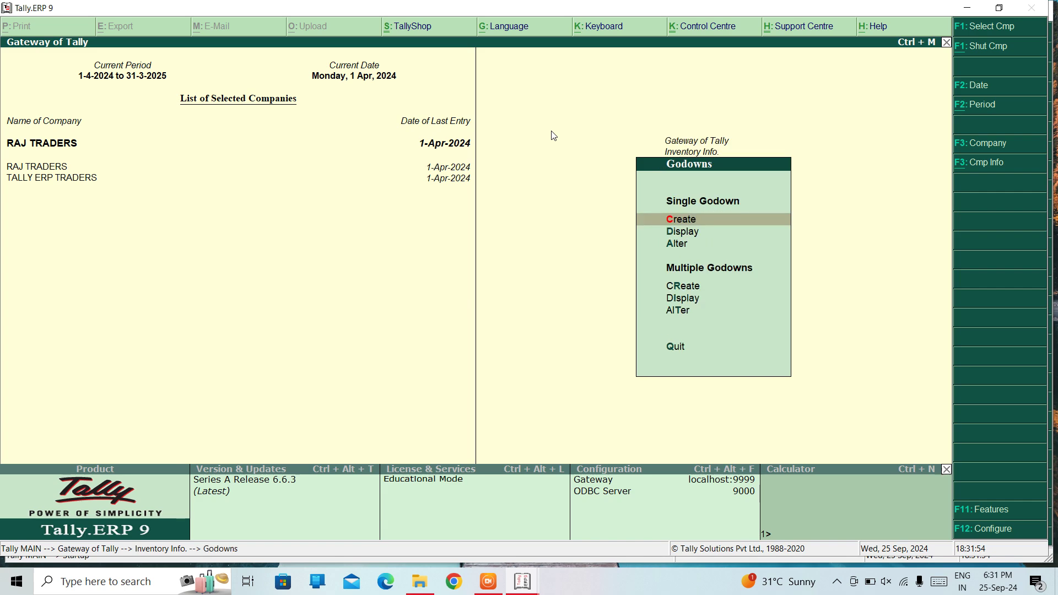
pyautogui.press('Down')
pyautogui.press('Return')
pyautogui.press('Escape')
pyautogui.press('Escape')
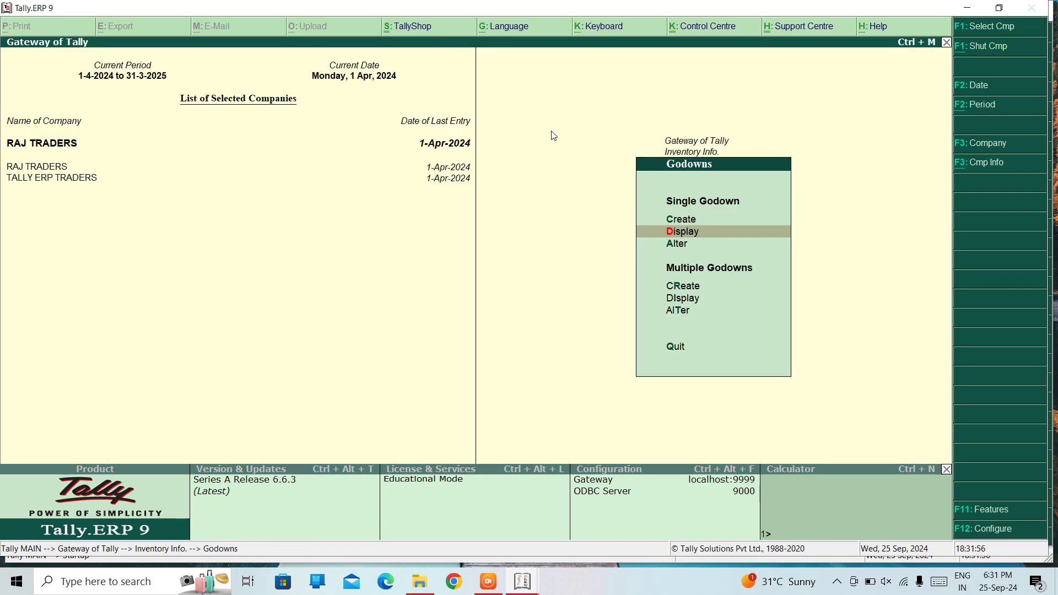
pyautogui.press('Up')
pyautogui.press('Up')
pyautogui.press('Up')
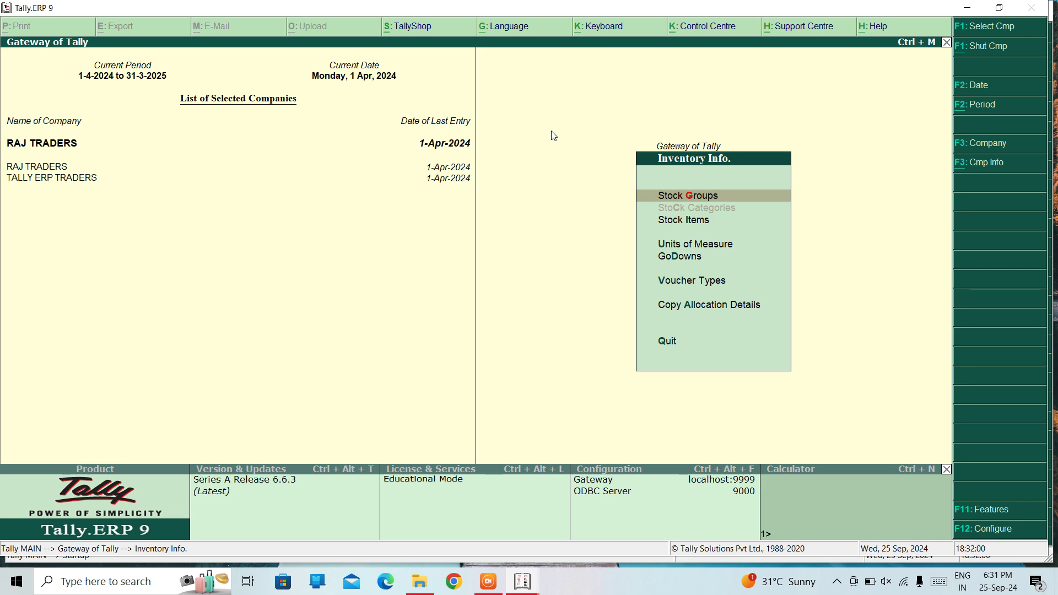
# Set Maintain stock categories to Yes in the Inventory Features of RAJ TRADERS and accept the change
pyautogui.press('F11')
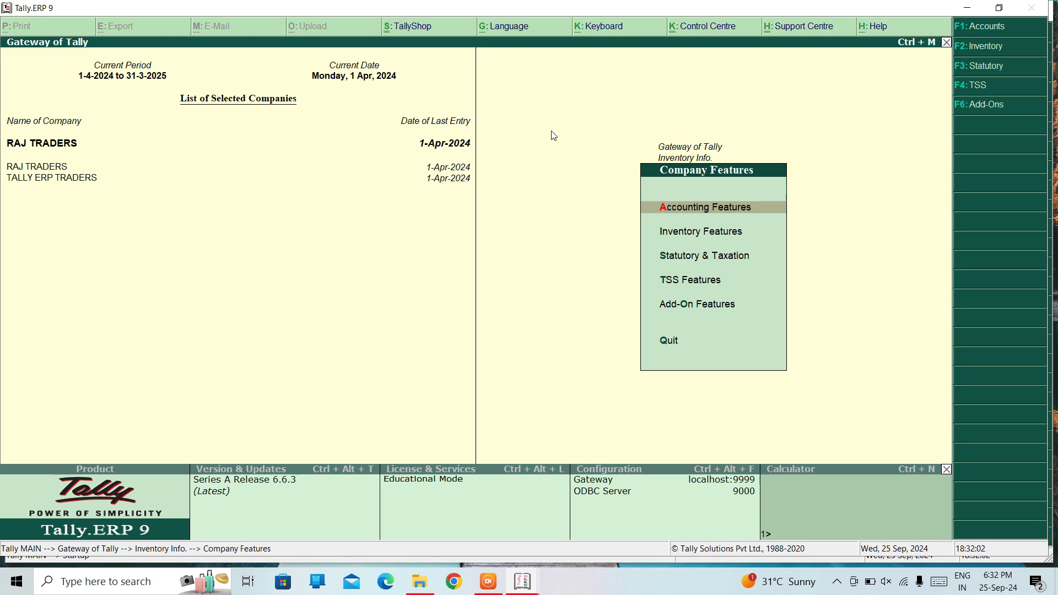
pyautogui.press('Down')
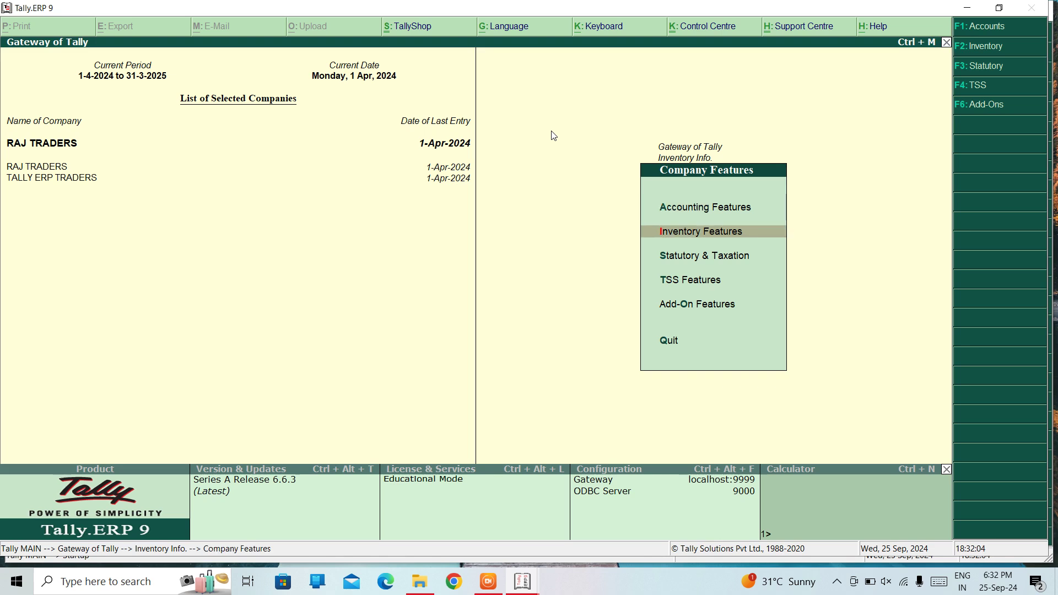
pyautogui.press('Return')
pyautogui.press('Return')
pyautogui.press('Return')
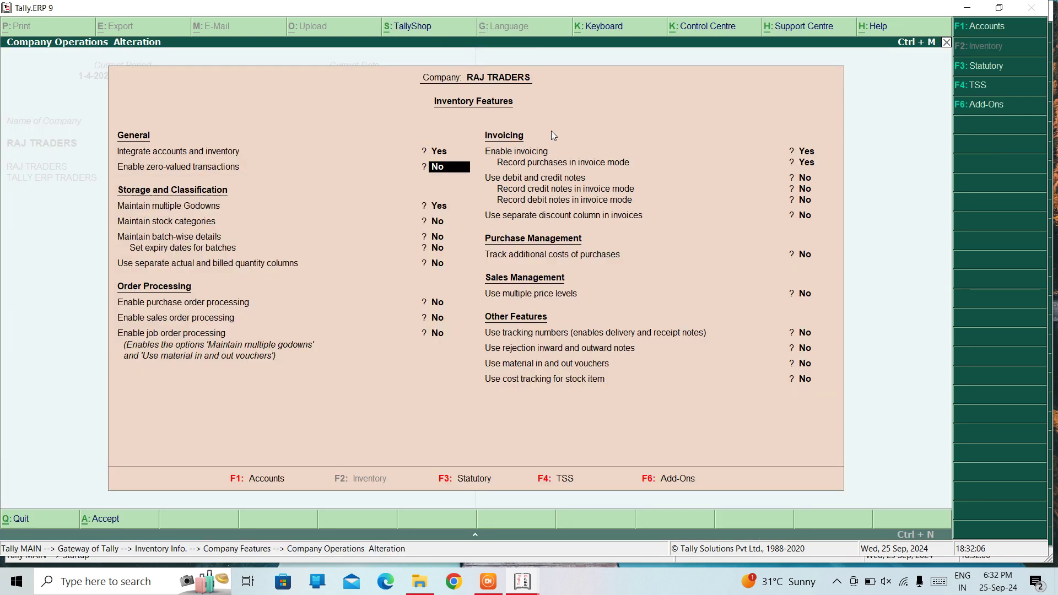
pyautogui.press('Return')
pyautogui.press('Return')
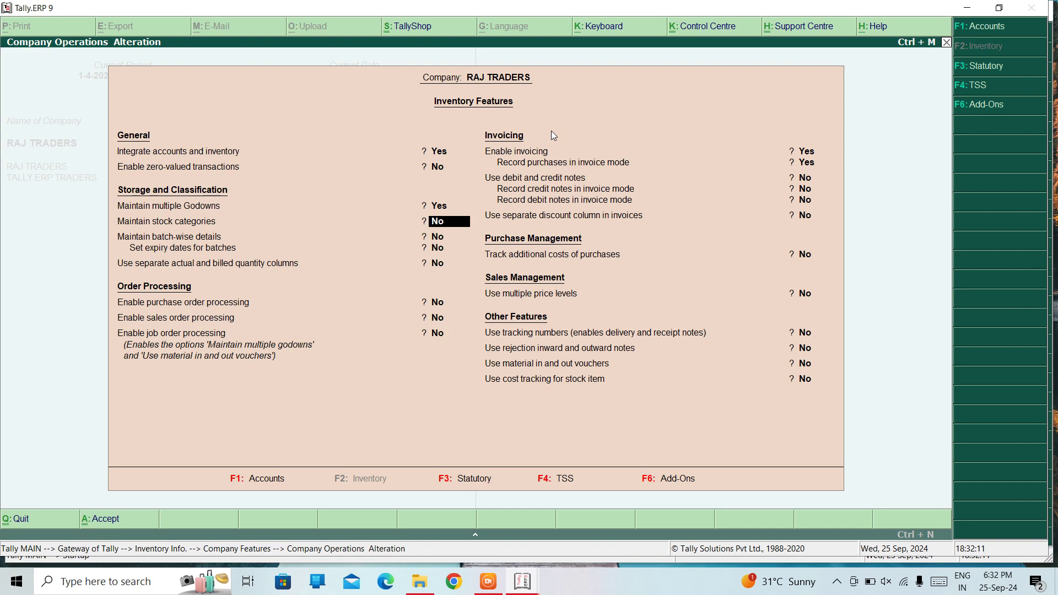
pyautogui.write('y')
pyautogui.press('Return')
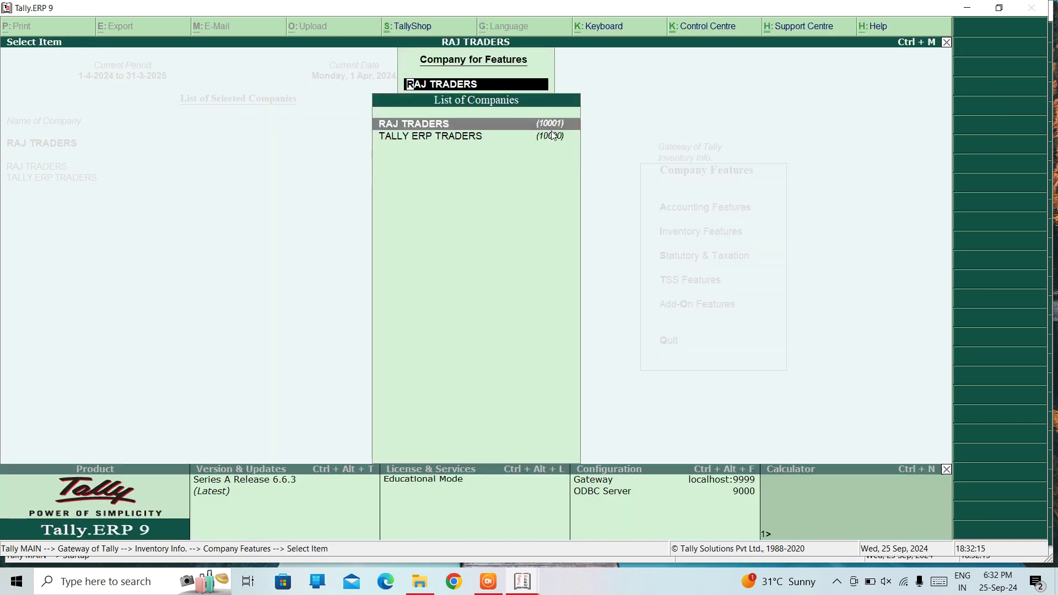
pyautogui.press('Return')
pyautogui.press('Escape')
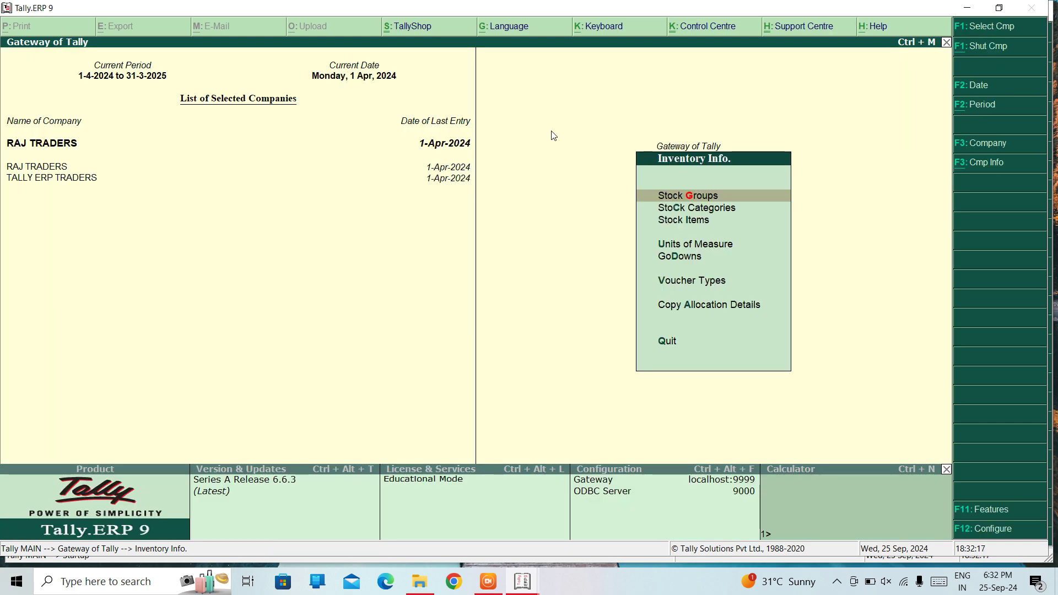
# Display the list of existing stock categories and return to the Gateway of Tally
pyautogui.press('Down')
pyautogui.press('Return')
pyautogui.press('Down')
pyautogui.press('Return')
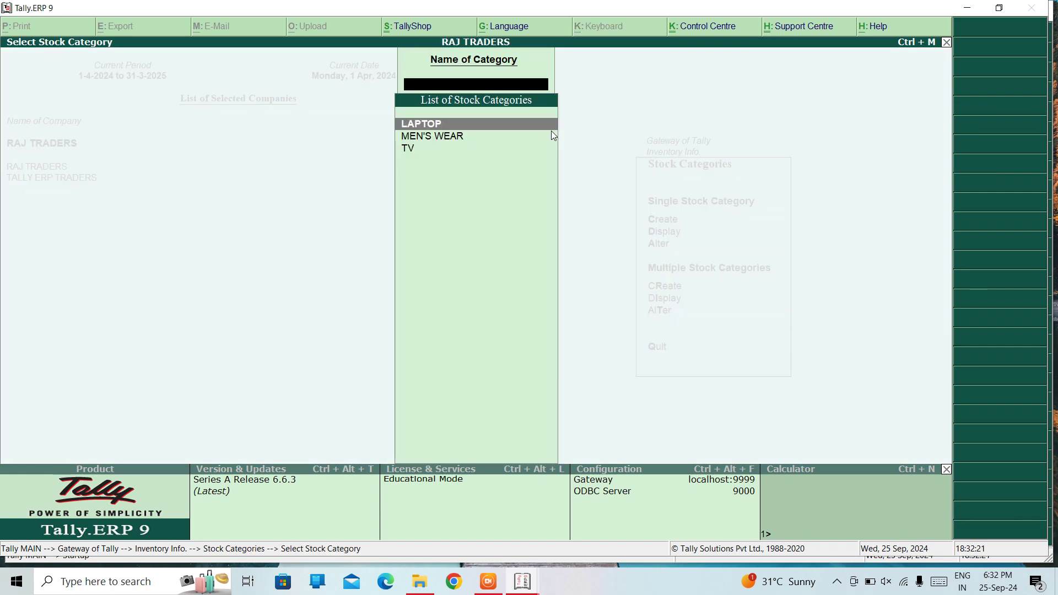
pyautogui.press('Escape')
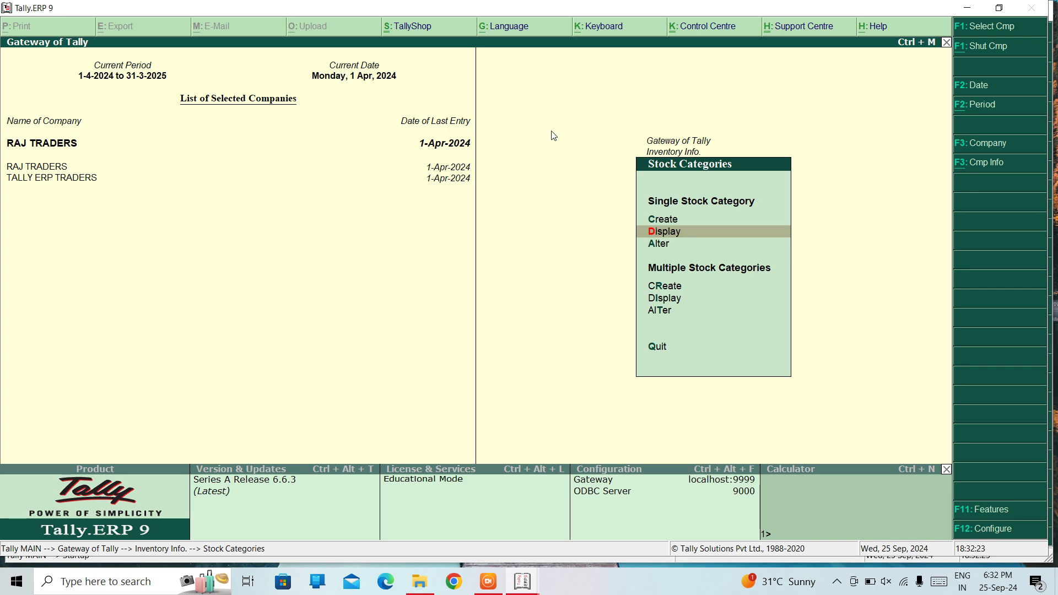
pyautogui.press('Escape')
pyautogui.press('Escape')
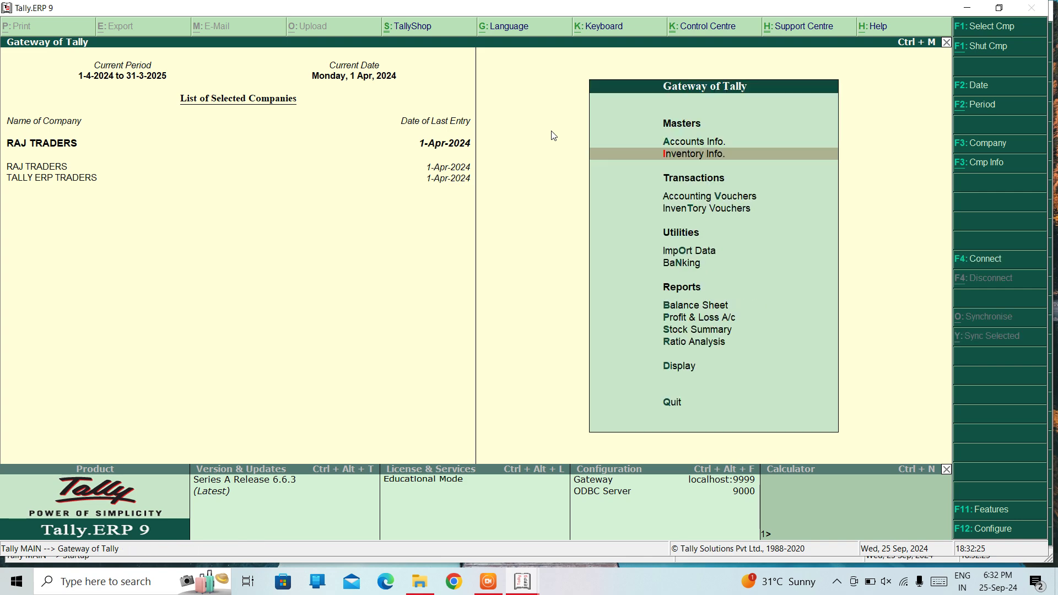
pyautogui.press('Down')
pyautogui.press('Down')
pyautogui.press('Up')
pyautogui.press('Return')
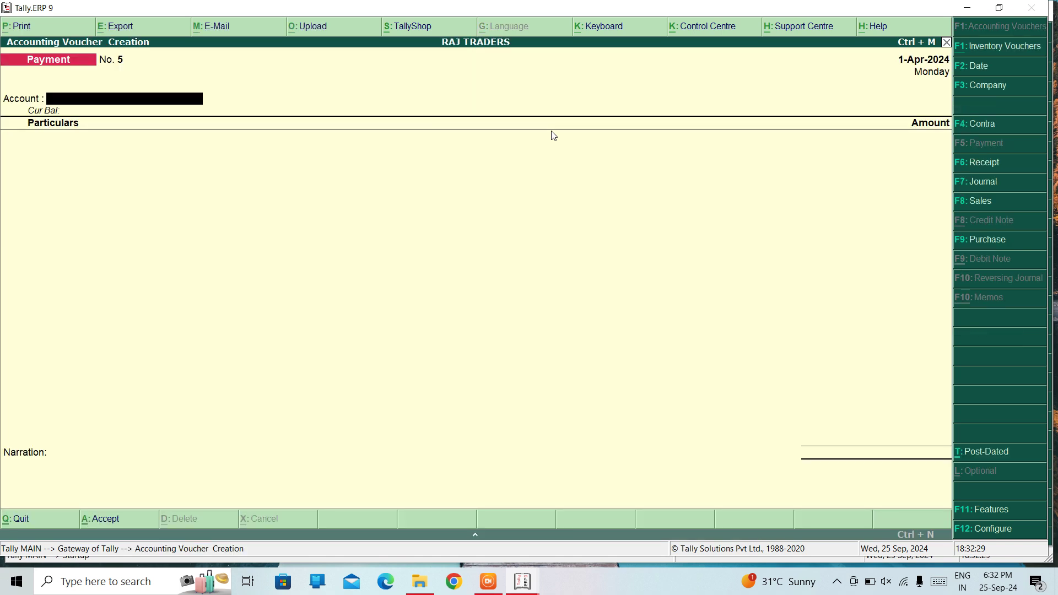
pyautogui.press('F9')
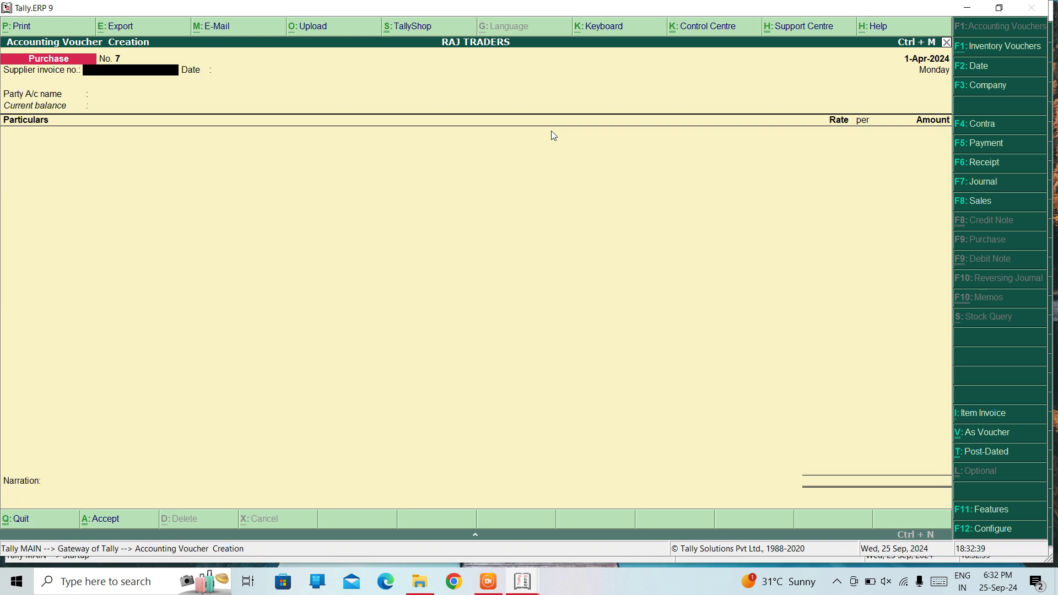
pyautogui.press('Escape')
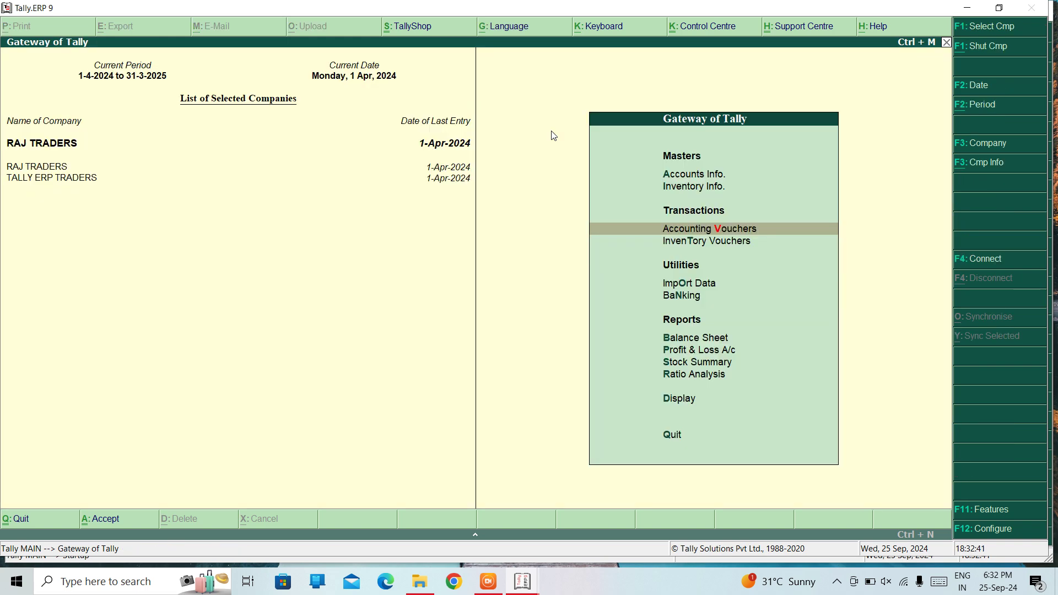
# Open the Balance Sheet and examine the closing balances in the Current Assets group
pyautogui.press('Down')
pyautogui.press('Down')
pyautogui.press('Down')
pyautogui.press('Down')
pyautogui.press('Return')
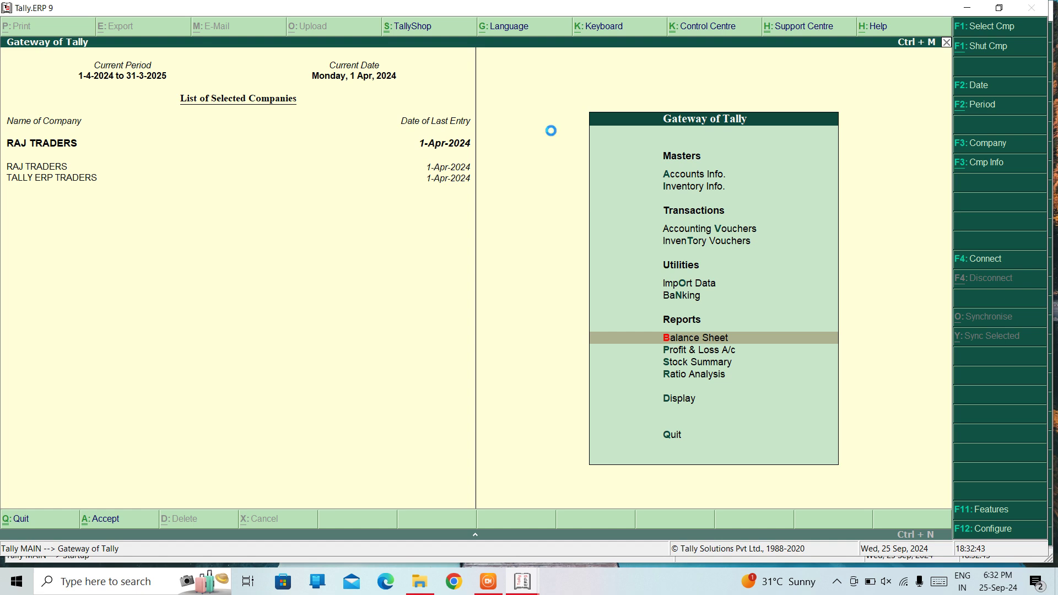
pyautogui.press('Right')
pyautogui.press('Return')
pyautogui.press('Down')
pyautogui.press('Down')
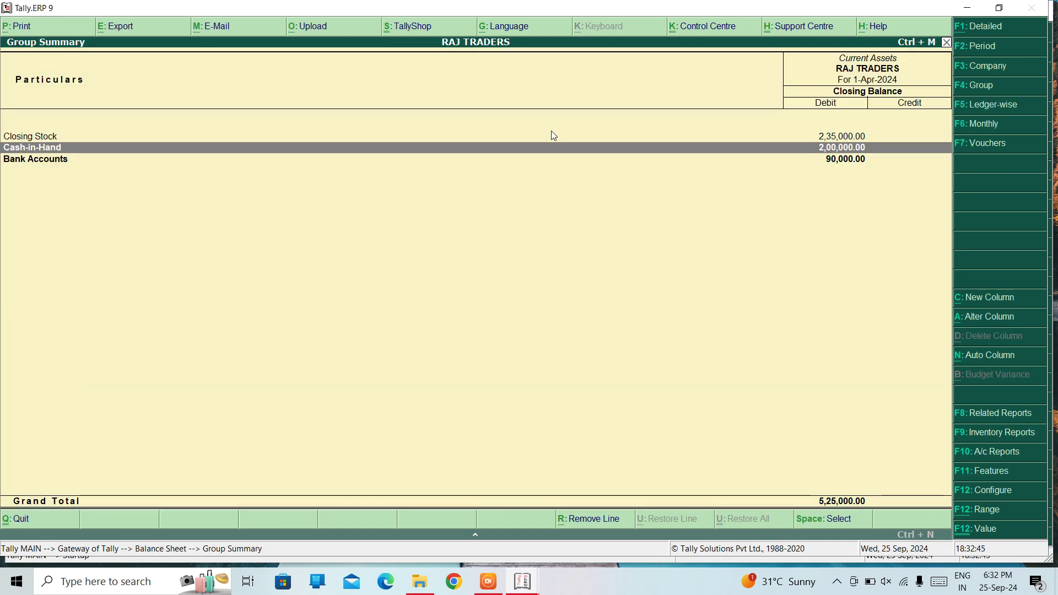
# Examine the individual ledgers under Bank Accounts and return to the Gateway of Tally
pyautogui.press('Return')
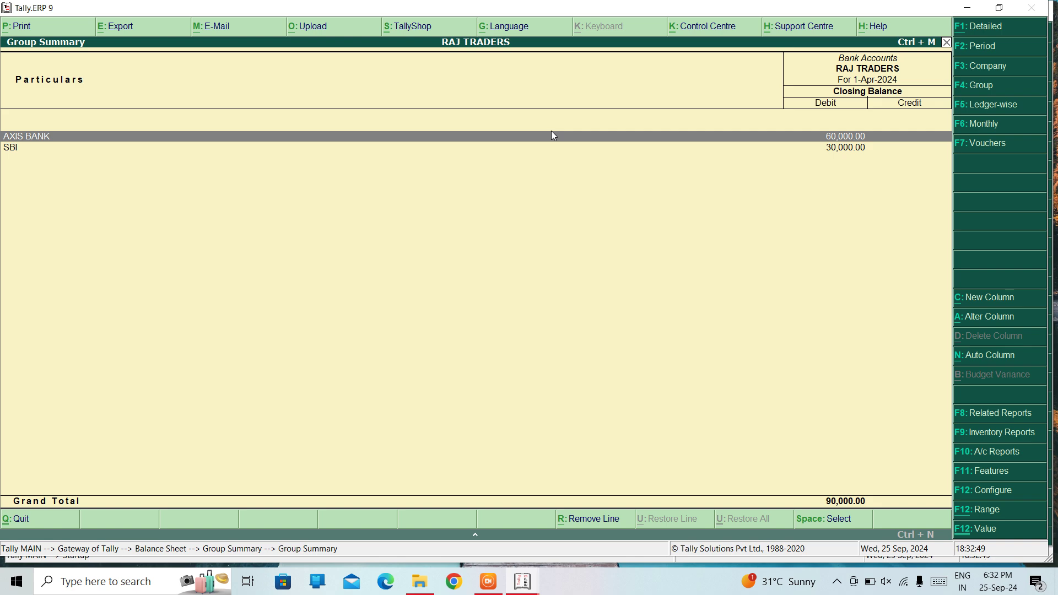
pyautogui.press('Down')
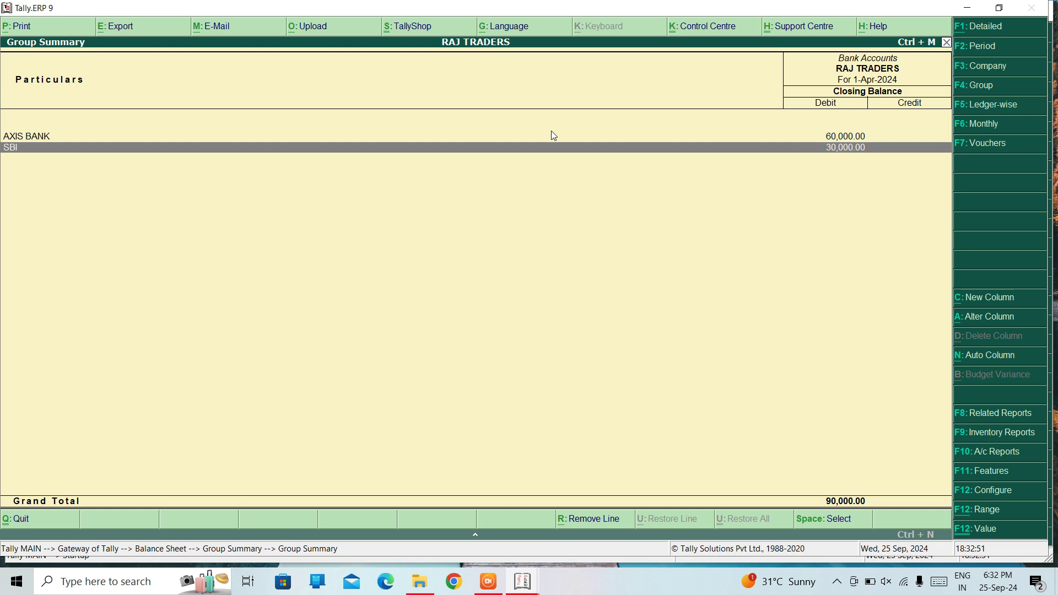
pyautogui.press('Escape')
pyautogui.press('Escape')
pyautogui.press('Escape')
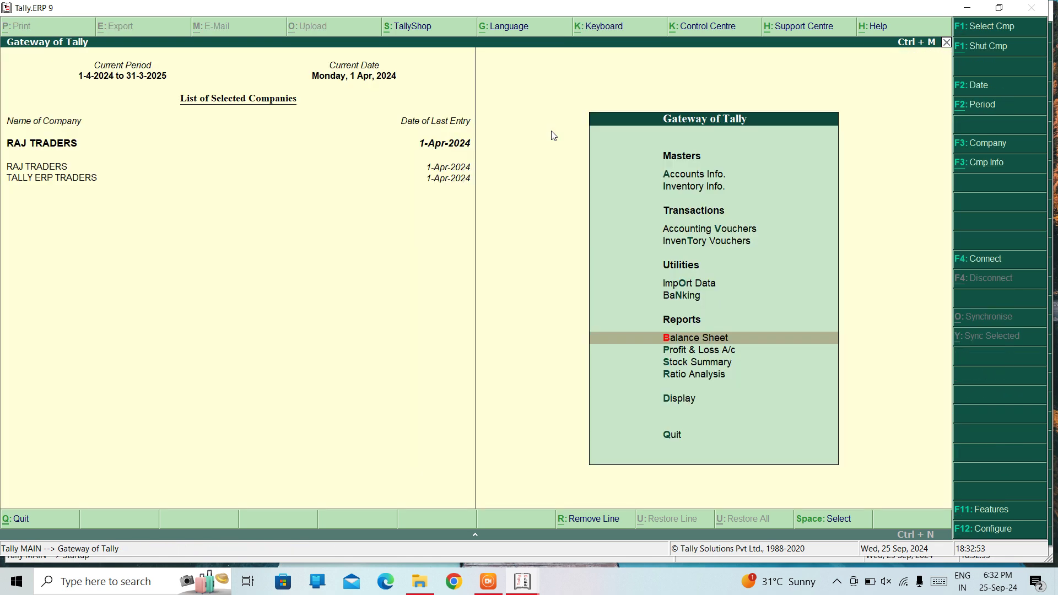
# Open a new purchase voucher for entry in RAJ TRADERS
pyautogui.press('Up')
pyautogui.press('Up')
pyautogui.press('Up')
pyautogui.press('Up')
pyautogui.press('Return')
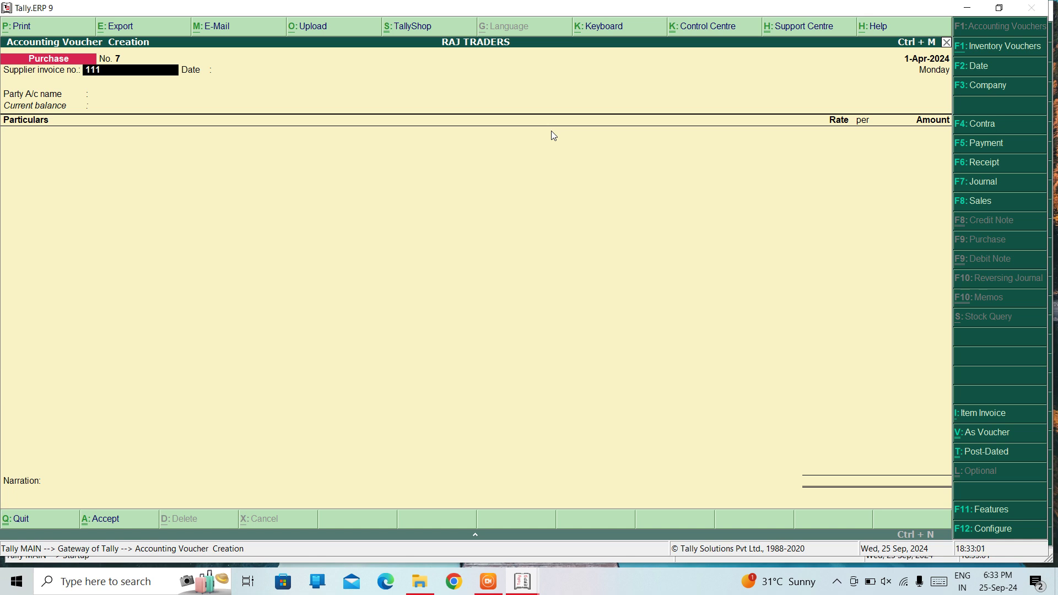
# Enter supplier invoice number 11114 dated 1-Apr-2024 and switch the purchase voucher to item invoice mode
pyautogui.write('11114')
pyautogui.press('Return')
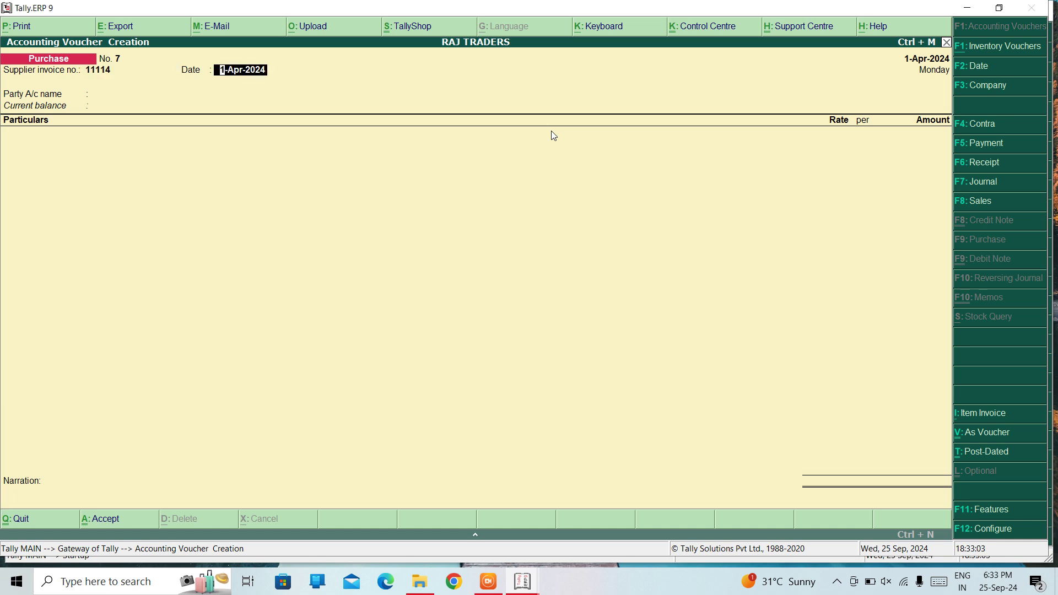
pyautogui.press('Return')
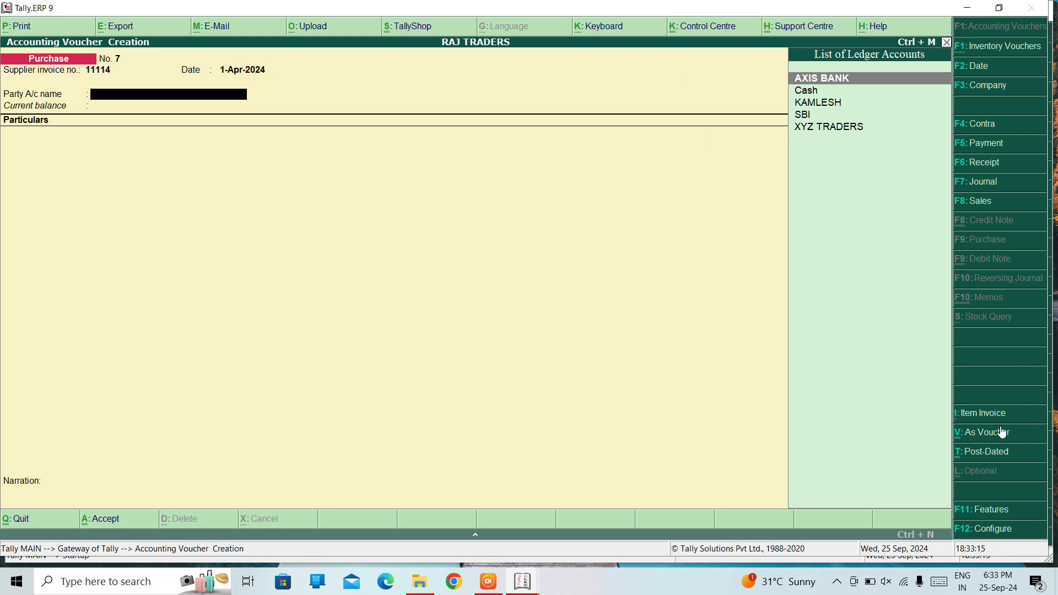
pyautogui.click(976, 414)
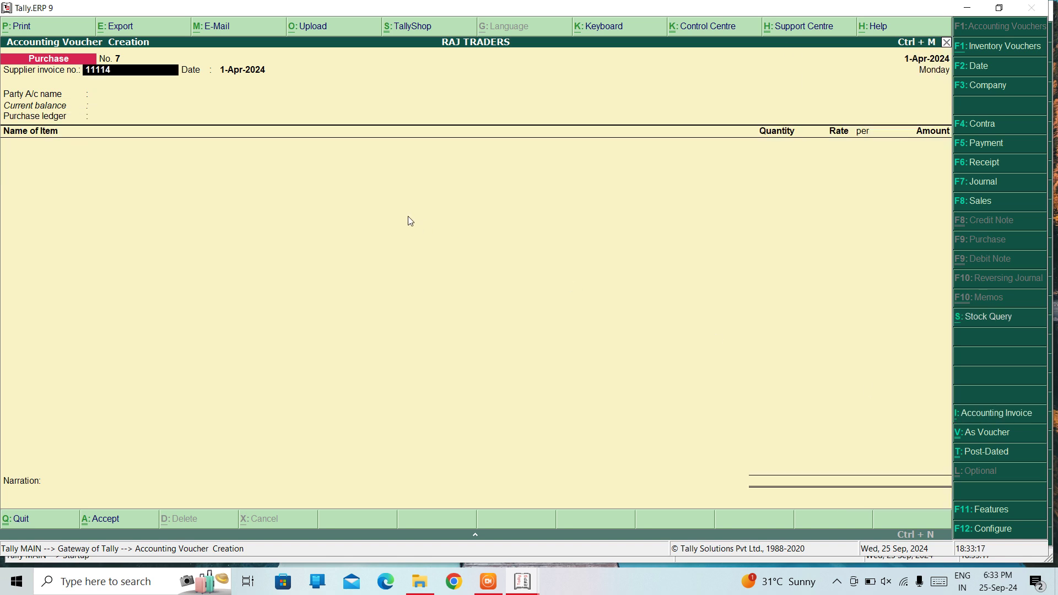
pyautogui.press('Return')
pyautogui.press('Return')
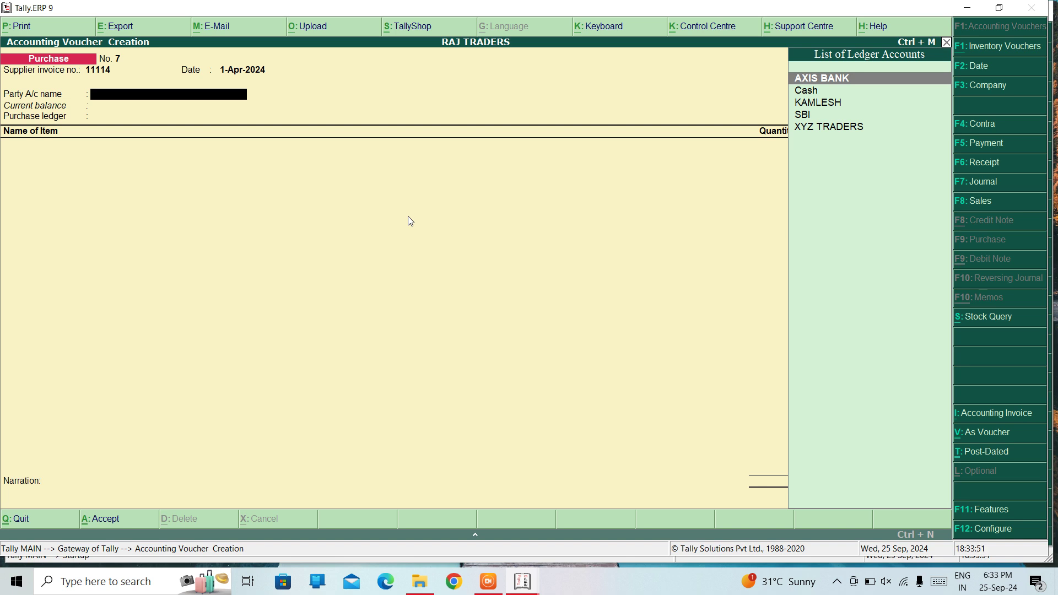
# Select AXIS BANK as the party account with Delhi as the supplier's state, and PURCHASE as the purchase ledger
pyautogui.press('Return')
pyautogui.press('Return')
pyautogui.press('Return')
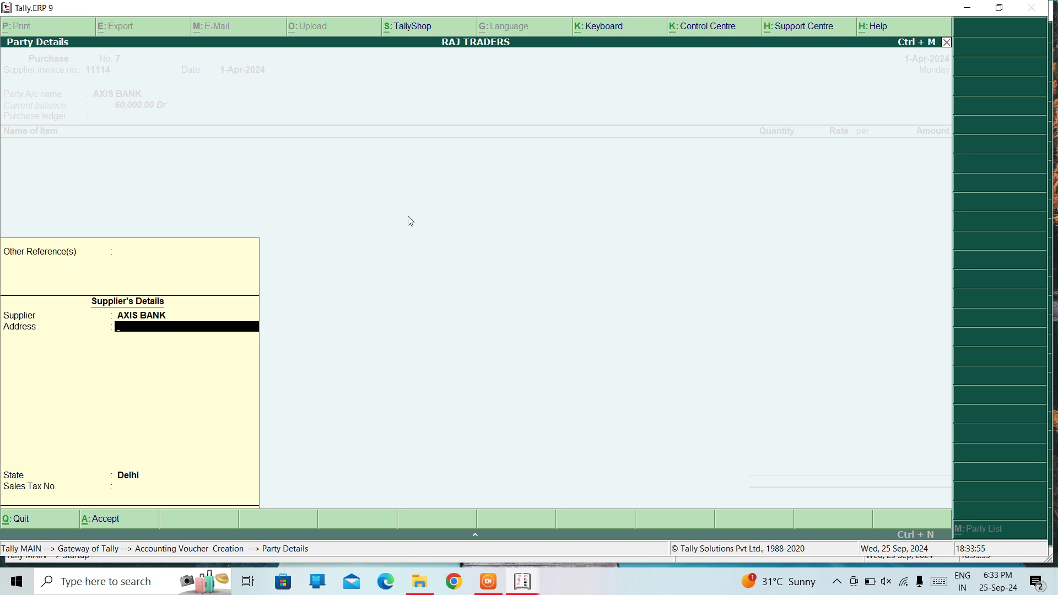
pyautogui.press('Return')
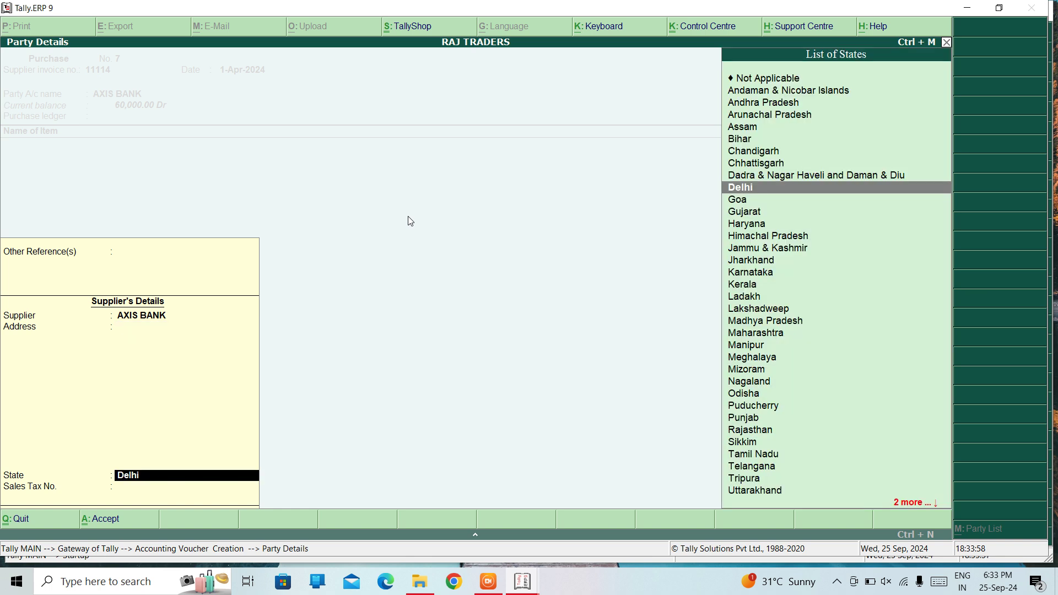
pyautogui.press('Return')
pyautogui.press('Return')
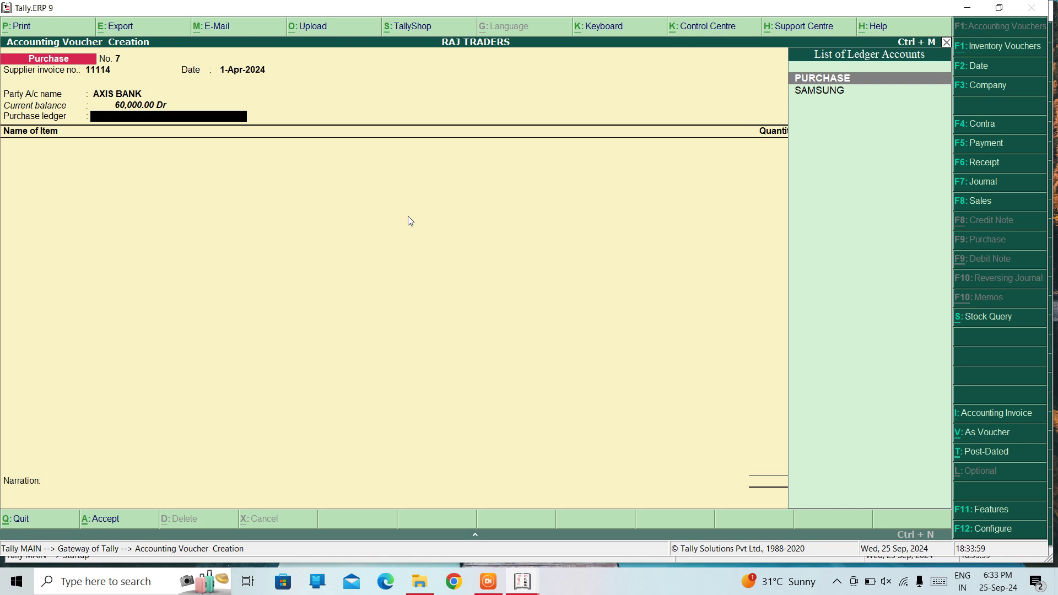
pyautogui.press('Return')
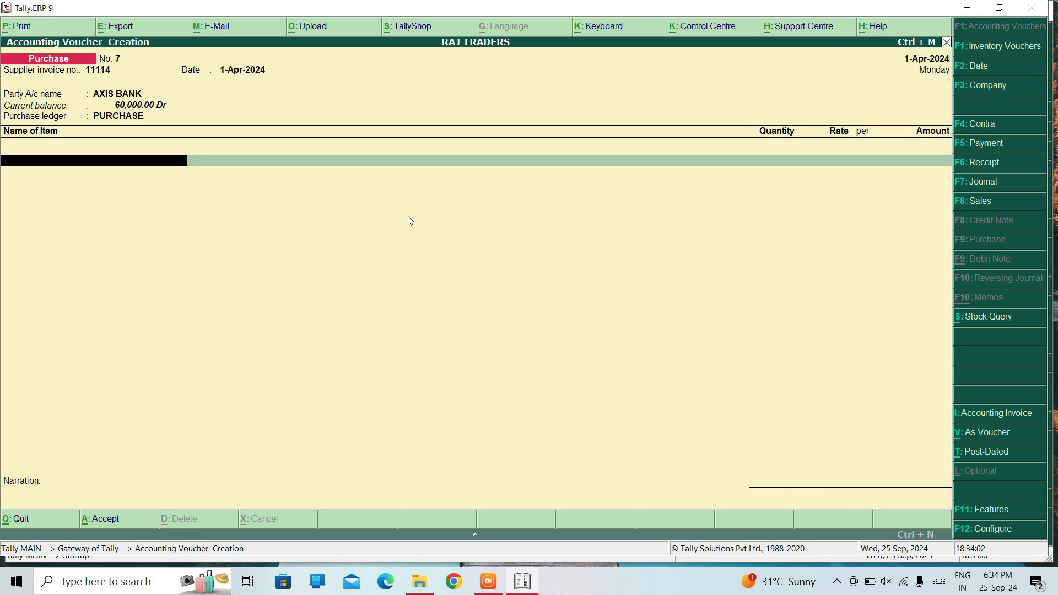
pyautogui.press('BackSpace')
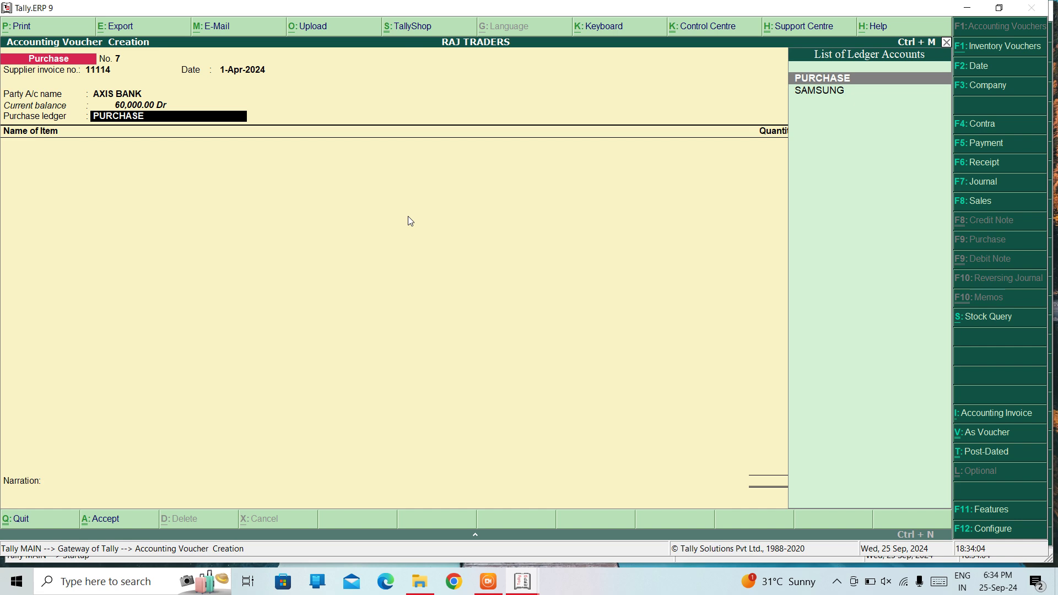
pyautogui.hotkey('alt', 'c')
pyautogui.press('Escape')
pyautogui.press('y')
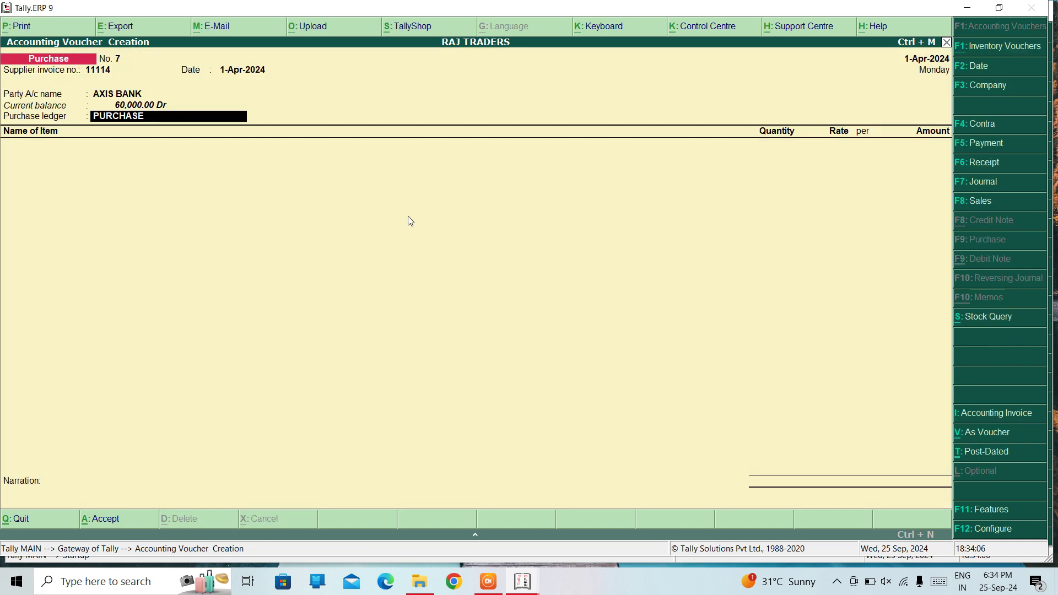
# Accept PURCHASE as the purchase ledger and choose SONY TV as the stock item
pyautogui.press('Return')
pyautogui.press('Down')
pyautogui.press('Down')
pyautogui.press('Down')
pyautogui.press('Down')
pyautogui.press('Down')
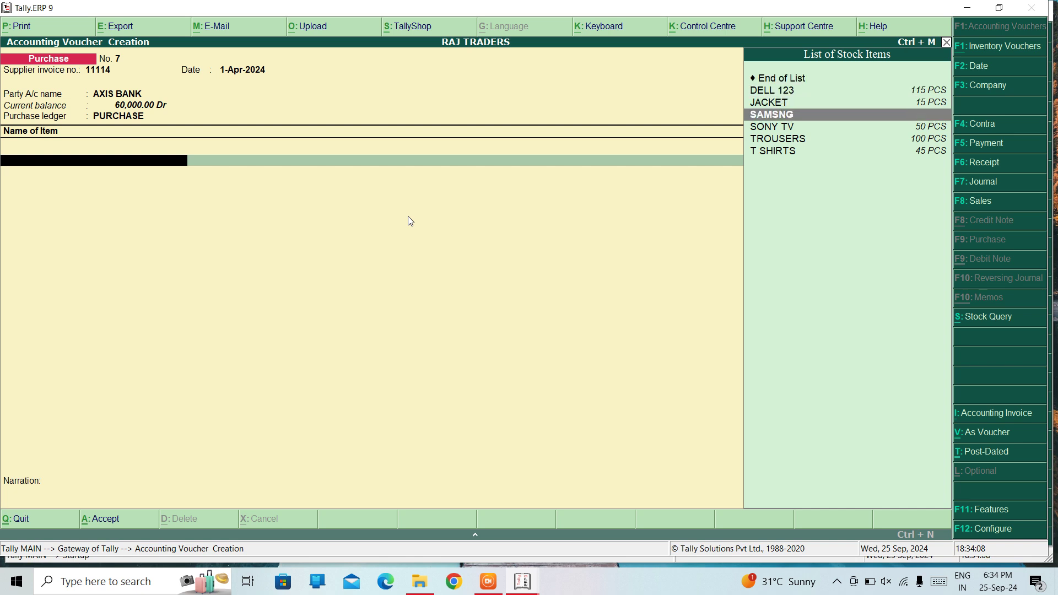
pyautogui.press('Up')
pyautogui.press('Up')
pyautogui.press('Up')
pyautogui.press('Up')
pyautogui.press('Down')
pyautogui.press('Down')
pyautogui.press('Down')
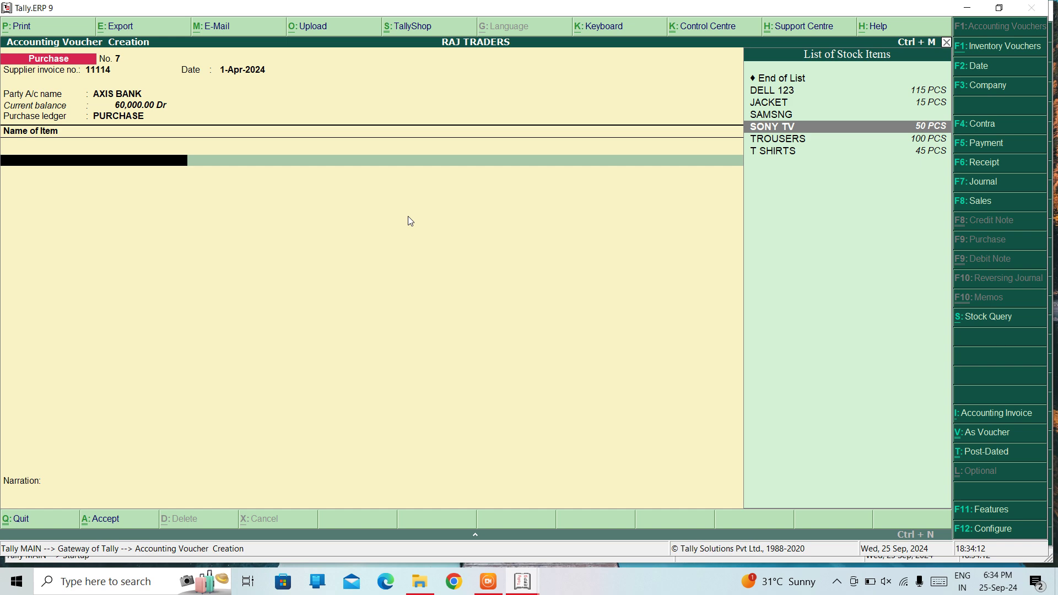
pyautogui.press('Return')
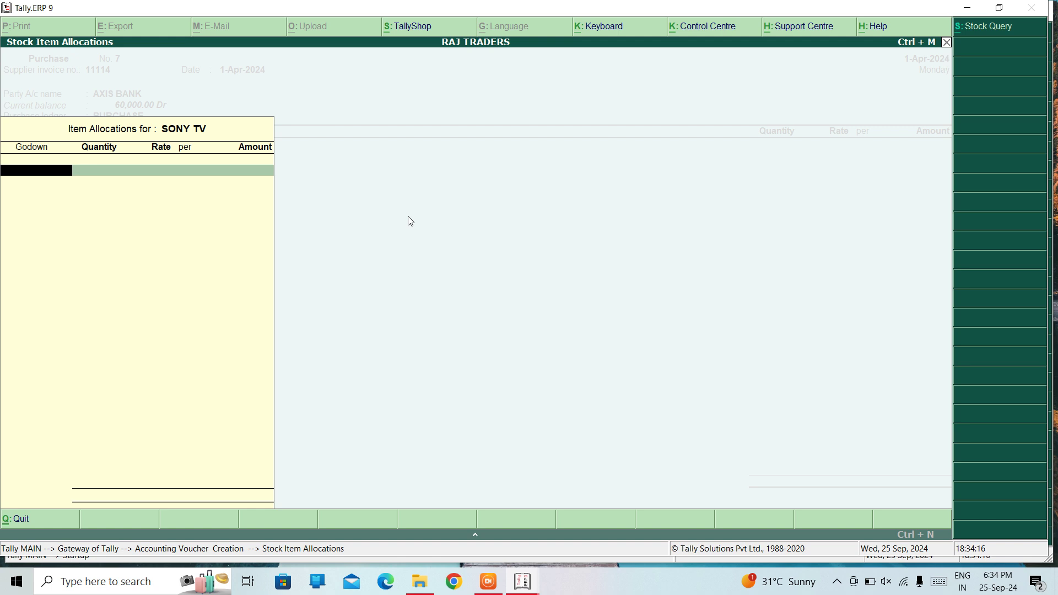
# Allocate 50 PCS of SONY TV to the DELHI godown at a rate of 1,000.00 per piece
pyautogui.write('de')
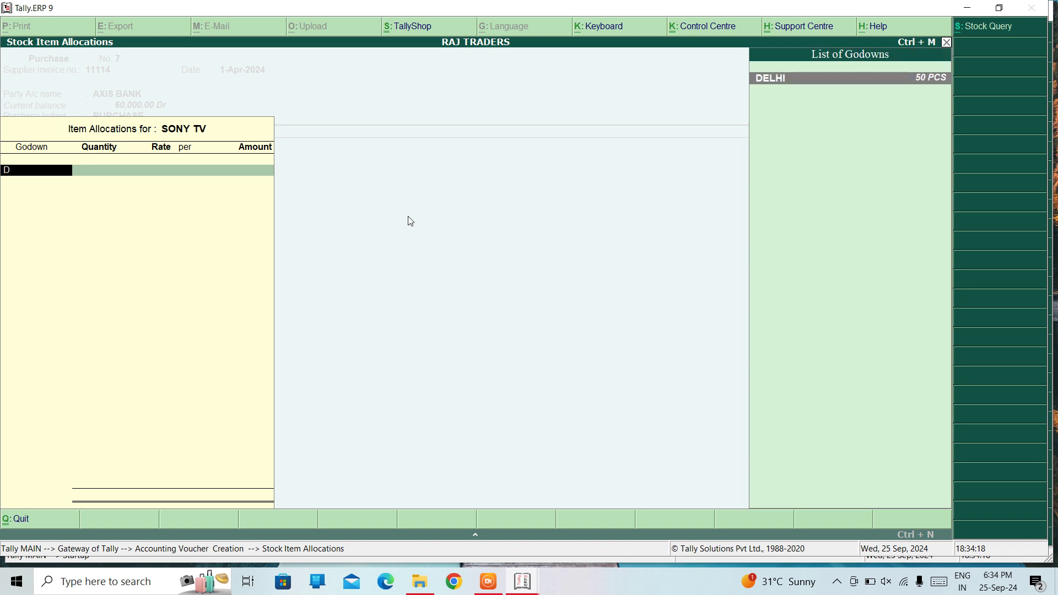
pyautogui.press('Return')
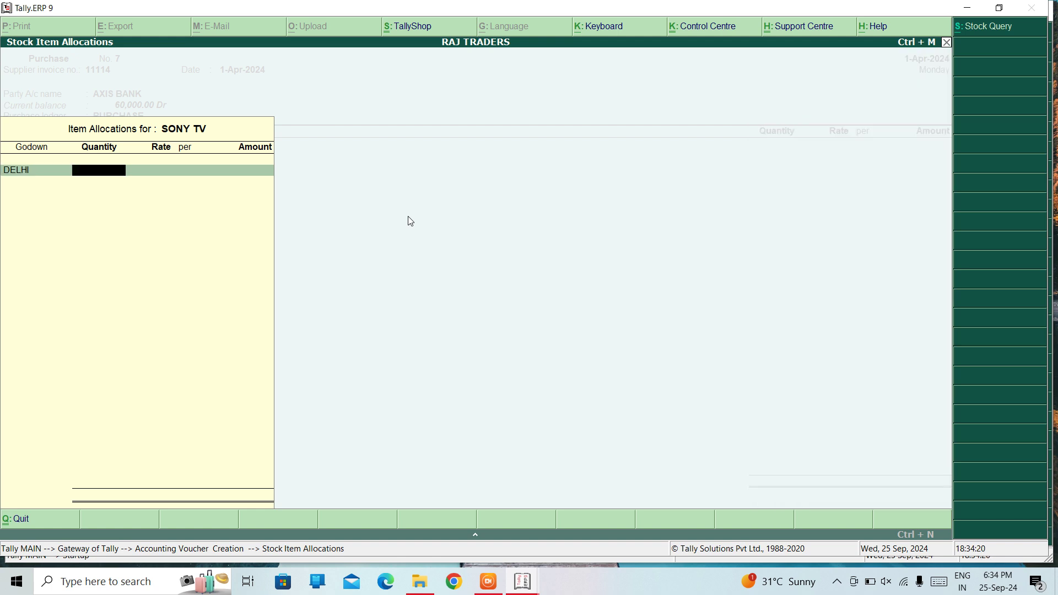
pyautogui.write('50')
pyautogui.press('Return')
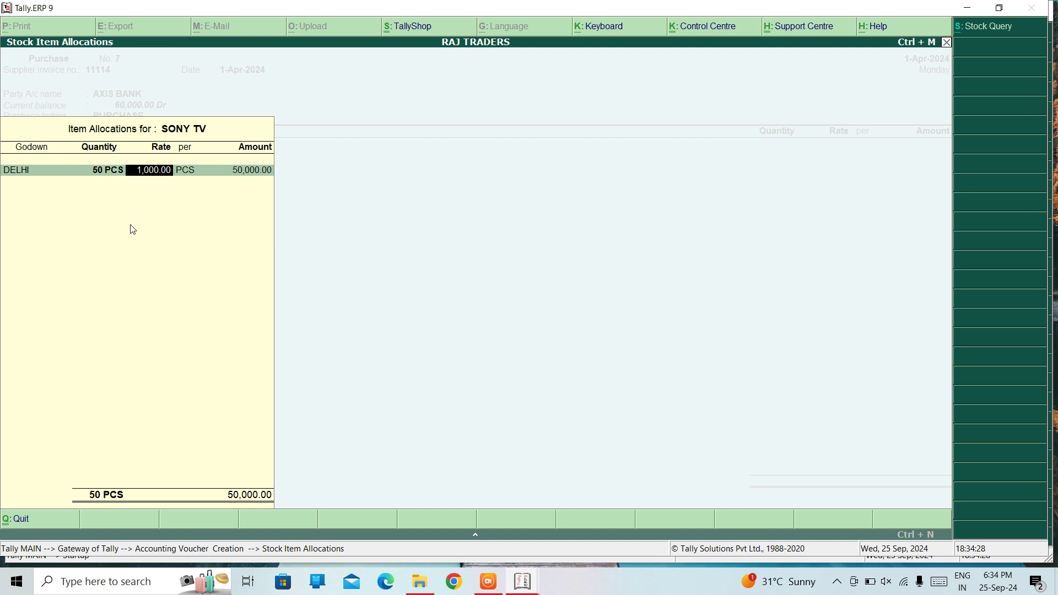
pyautogui.press('Return')
pyautogui.press('Return')
pyautogui.press('Return')
pyautogui.press('Return')
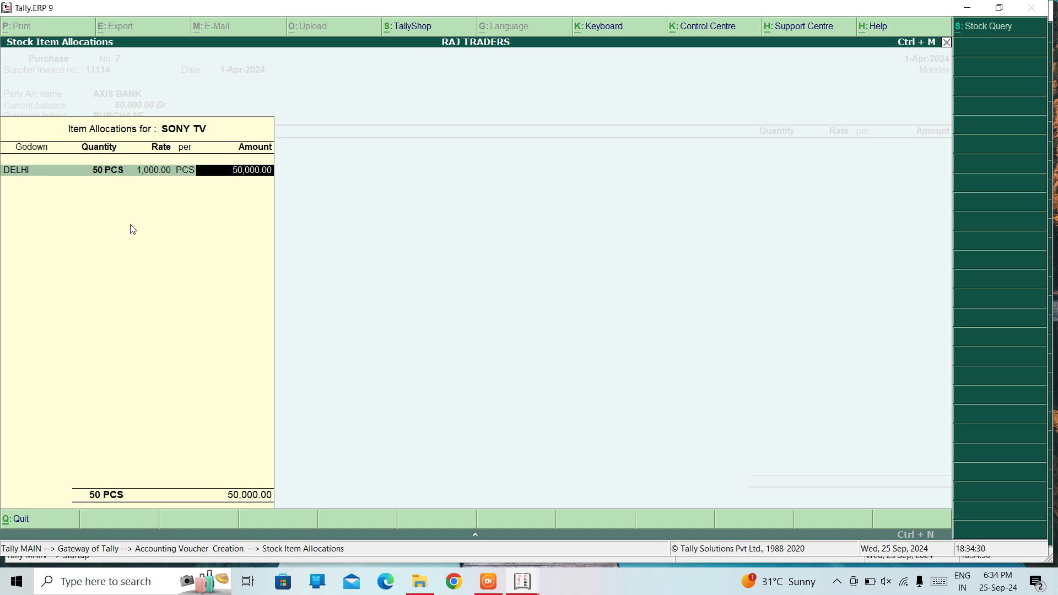
pyautogui.press('Return')
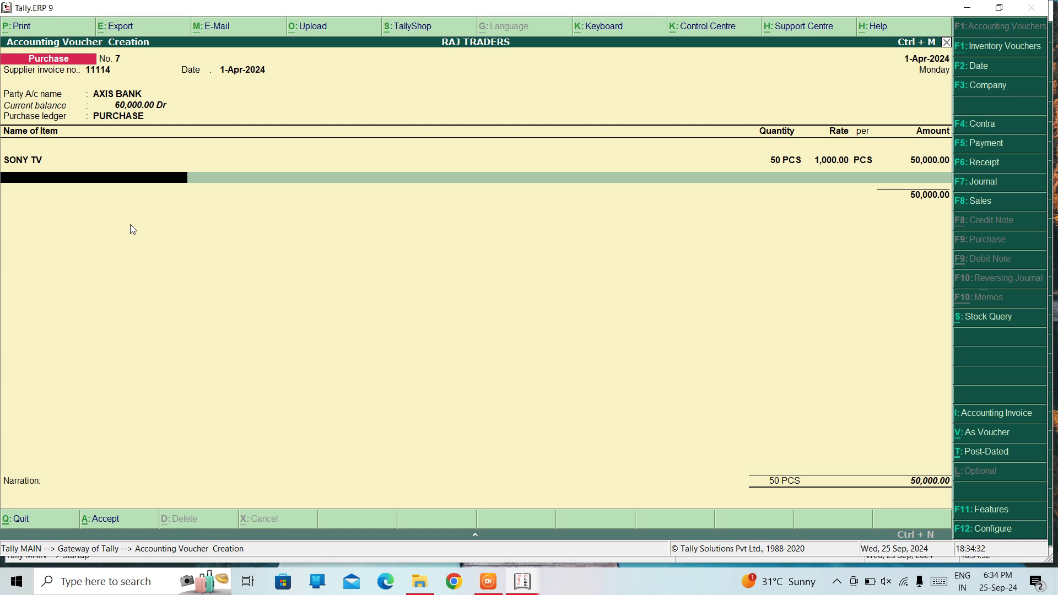
# Allocate the AXIS BANK payment as a cheque with instrument number 11 and save the purchase voucher without a narration
pyautogui.press('Return')
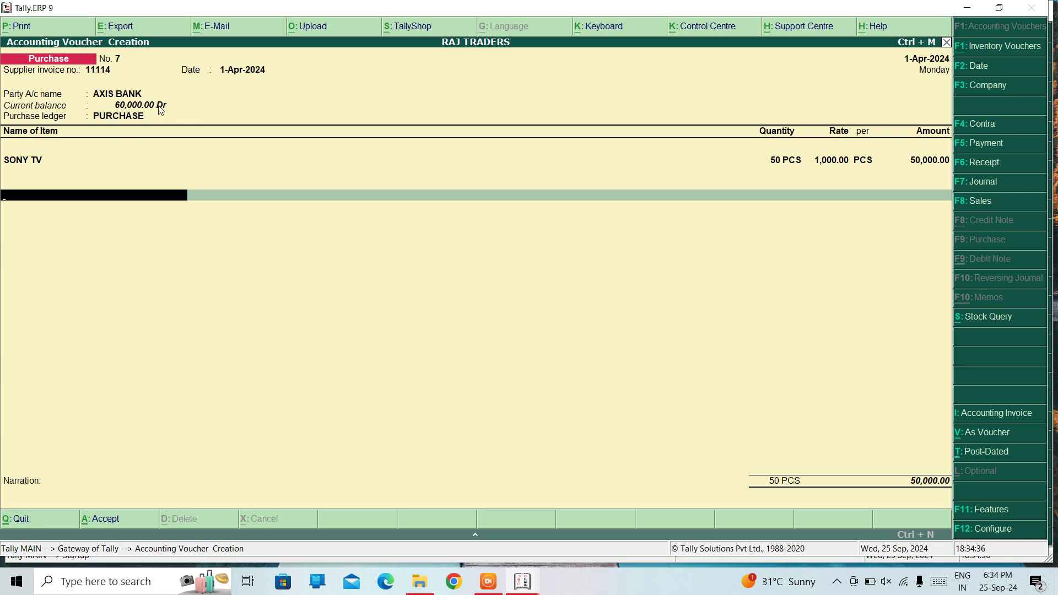
pyautogui.press('Return')
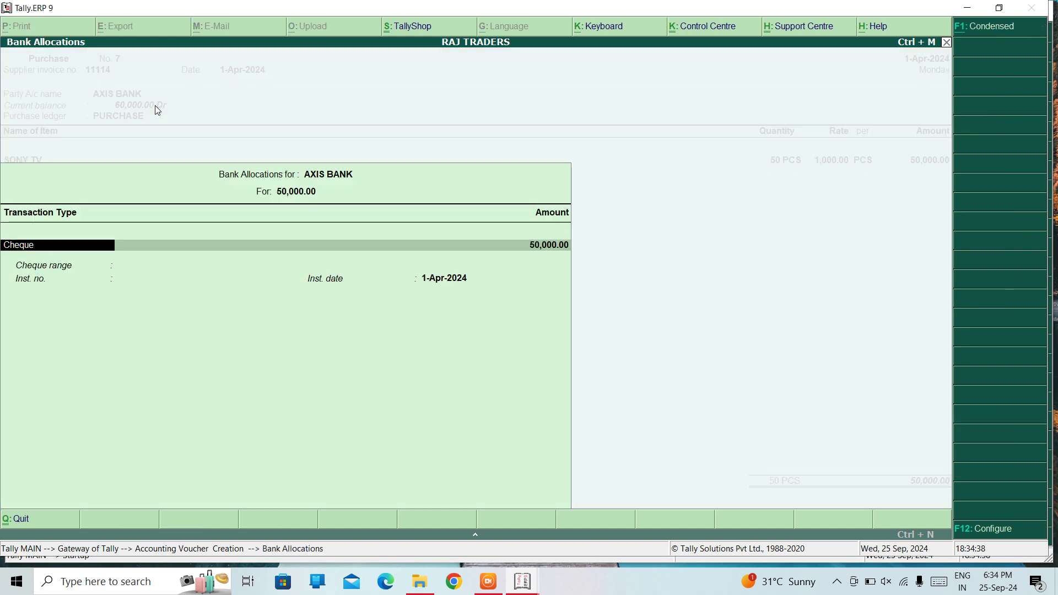
pyautogui.press('Return')
pyautogui.press('Return')
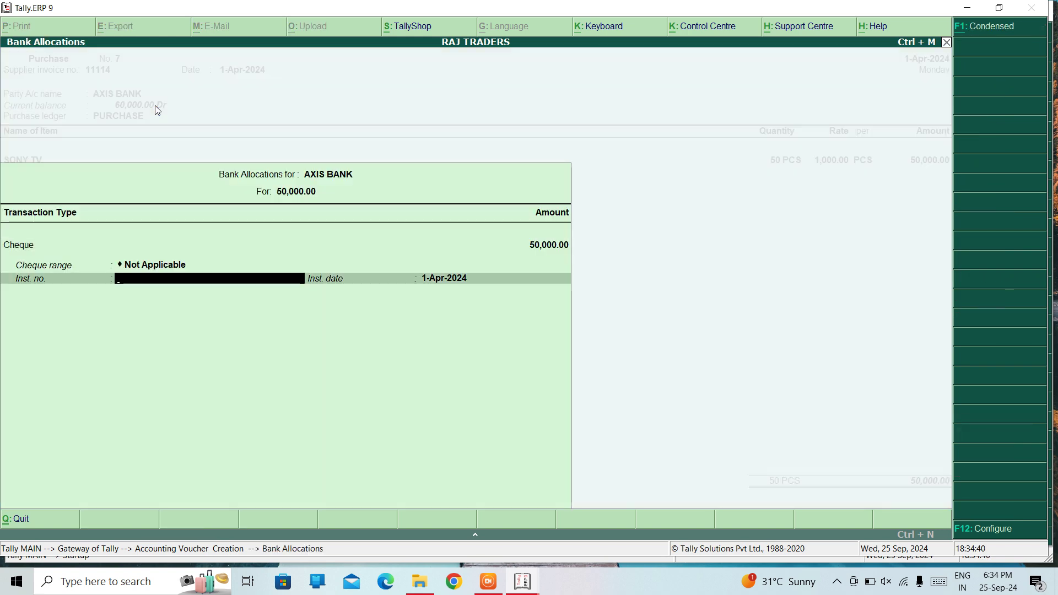
pyautogui.write('11')
pyautogui.press('Return')
pyautogui.press('Return')
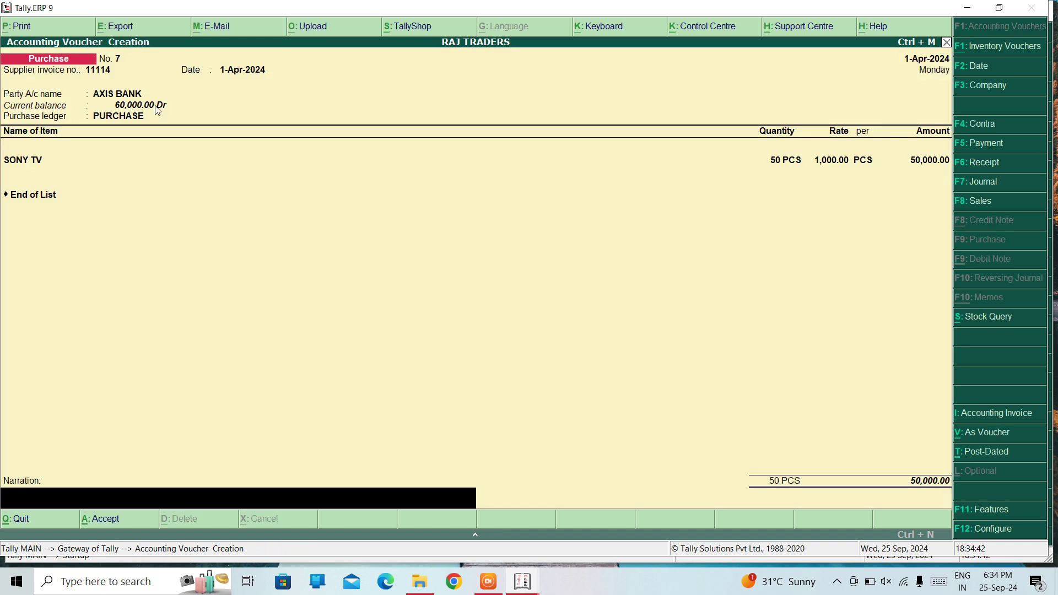
pyautogui.press('Return')
pyautogui.press('Return')
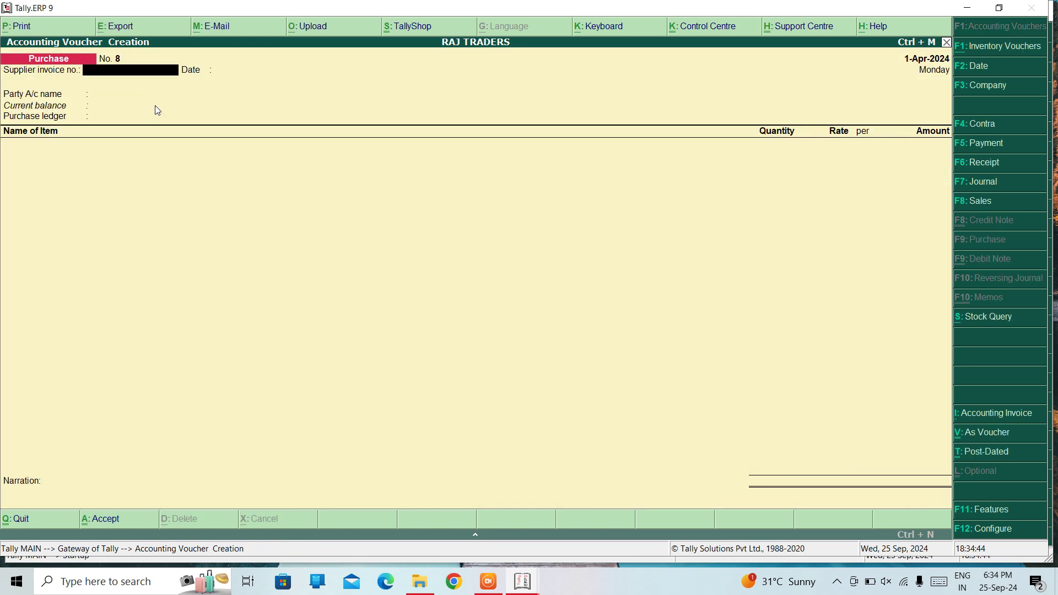
# Leave voucher entry and open the Current Assets group from the Balance Sheet to examine its closing balances
pyautogui.press('Escape')
pyautogui.press('Return')
pyautogui.press('Down')
pyautogui.press('Down')
pyautogui.press('Down')
pyautogui.press('Down')
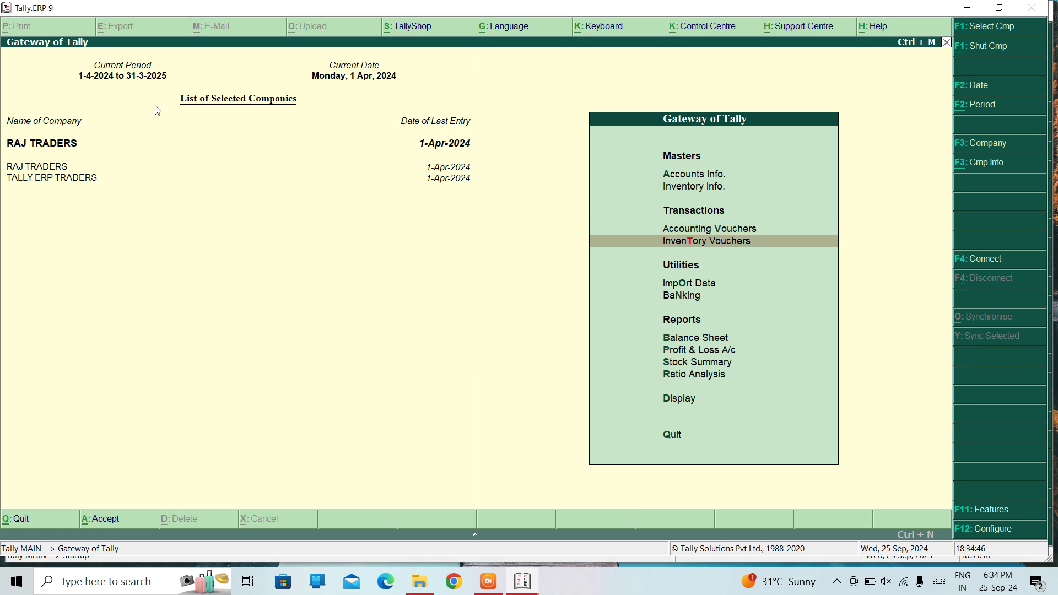
pyautogui.press('Return')
pyautogui.press('Right')
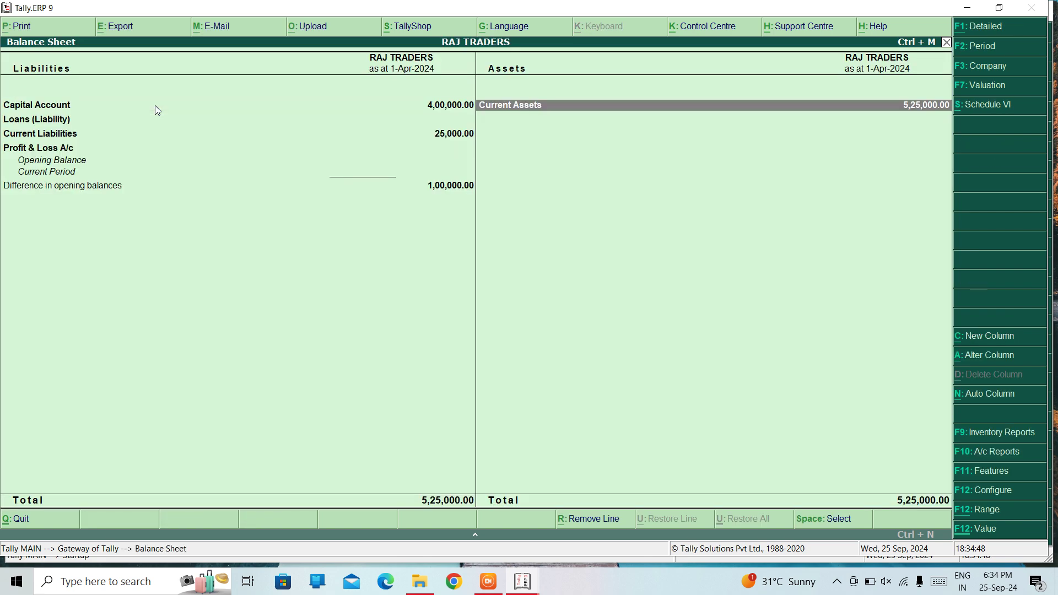
pyautogui.press('Return')
pyautogui.press('Down')
pyautogui.press('Down')
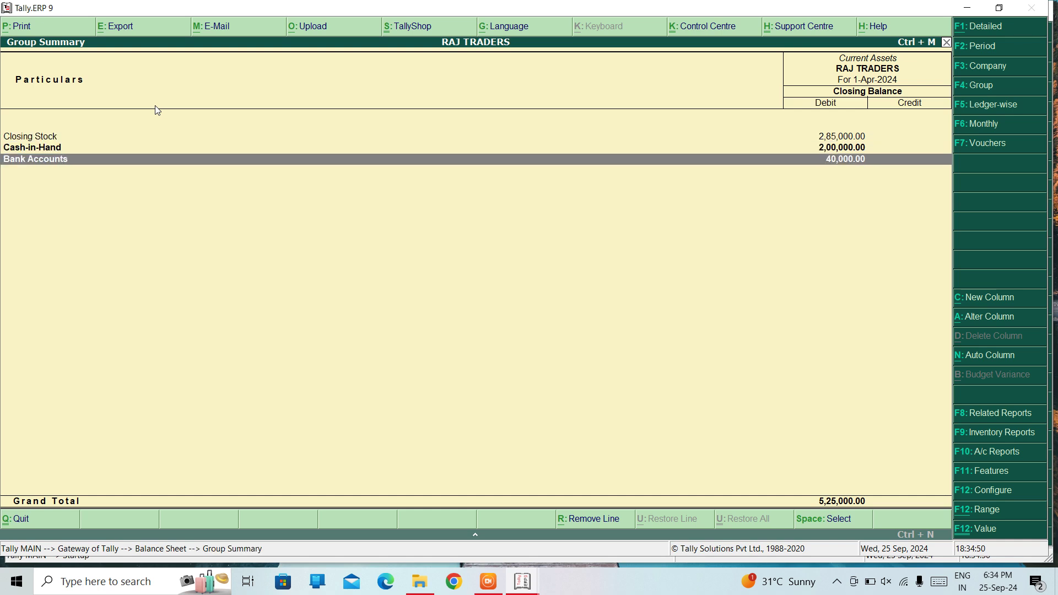
# Examine the AXIS BANK and SBI balances under Bank Accounts and return to the Gateway of Tally
pyautogui.press('Return')
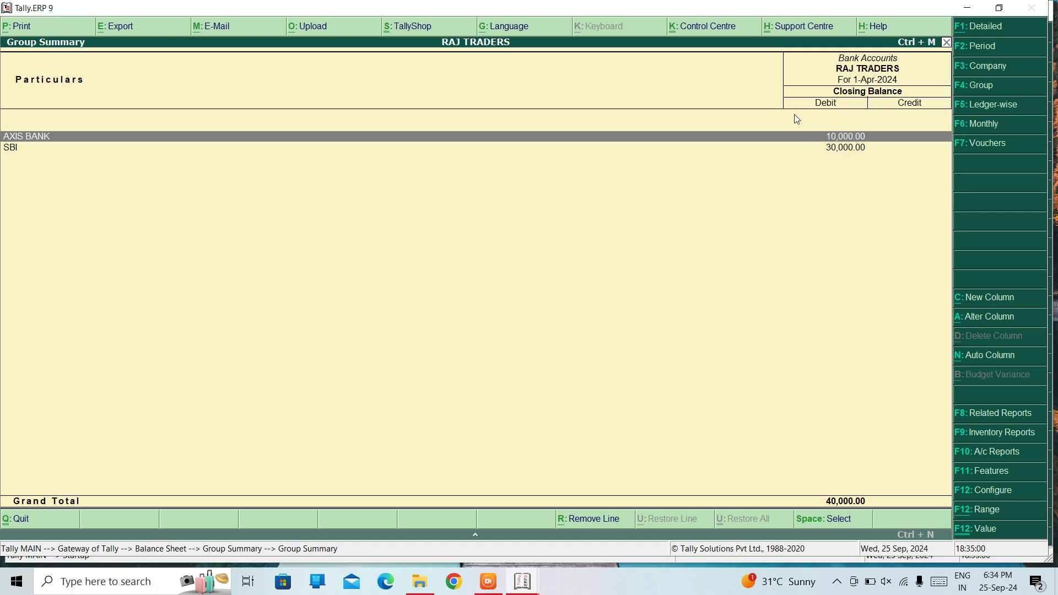
pyautogui.press('Escape')
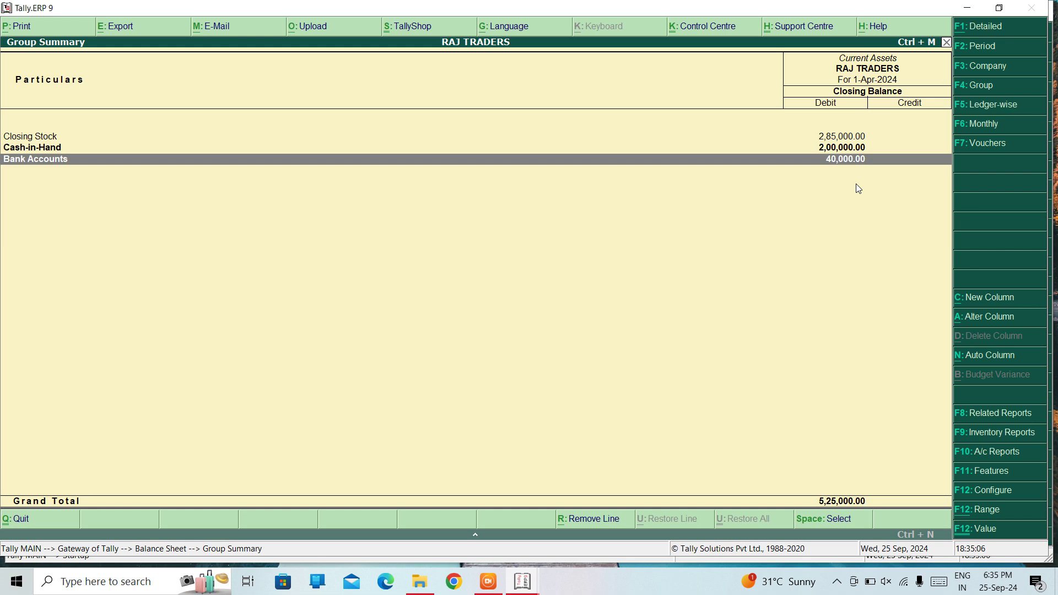
pyautogui.press('Return')
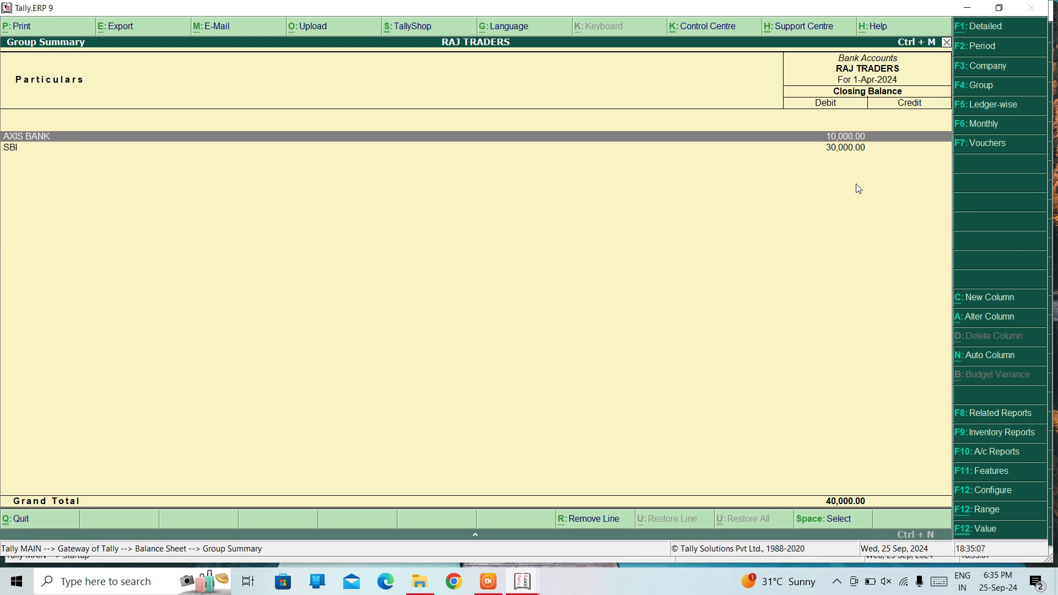
pyautogui.press('Down')
pyautogui.press('Escape')
pyautogui.press('Escape')
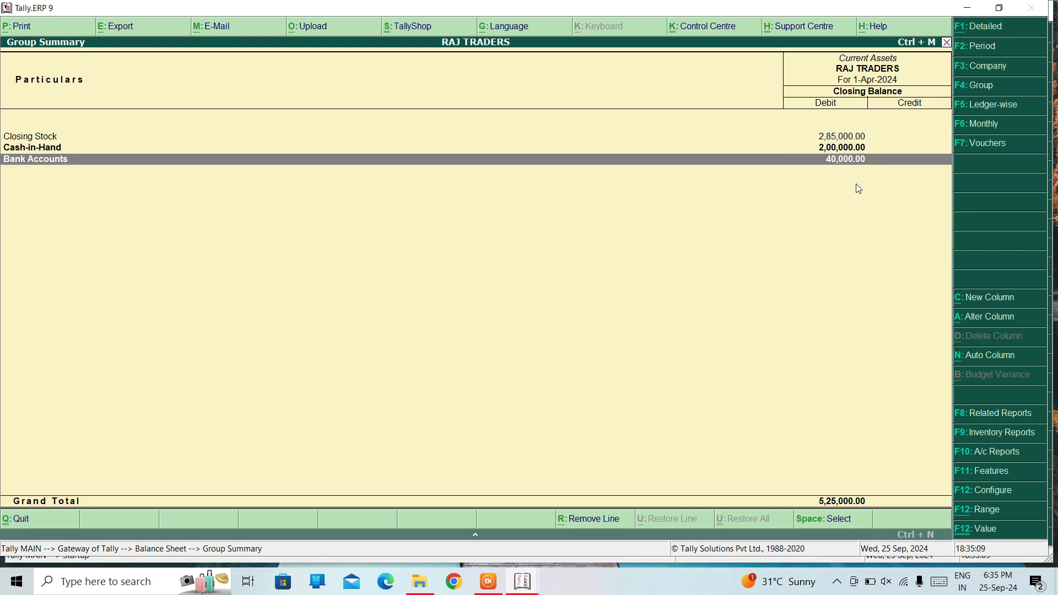
pyautogui.press('Left')
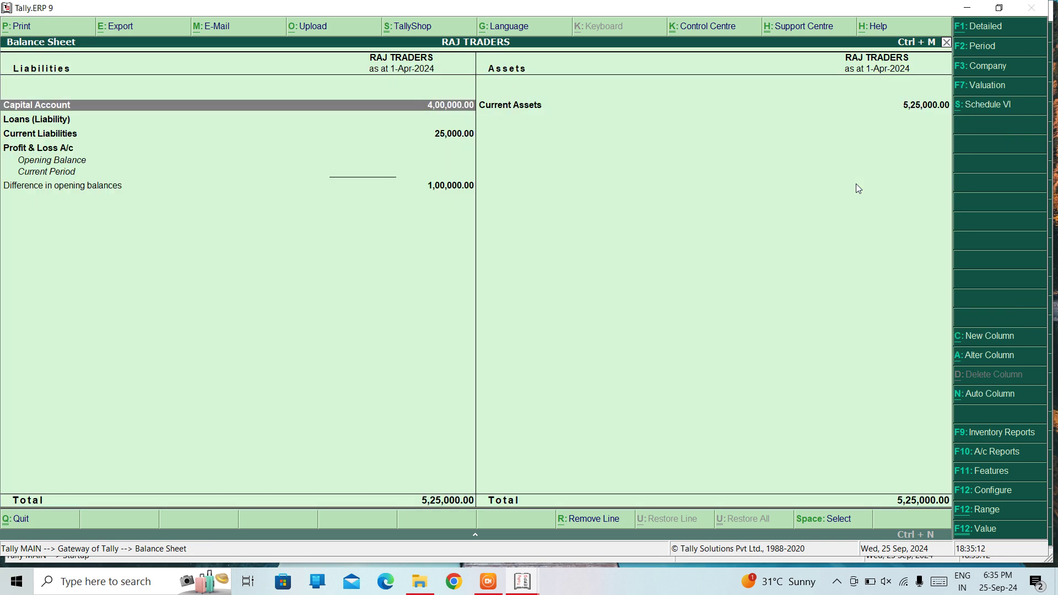
pyautogui.press('Escape')
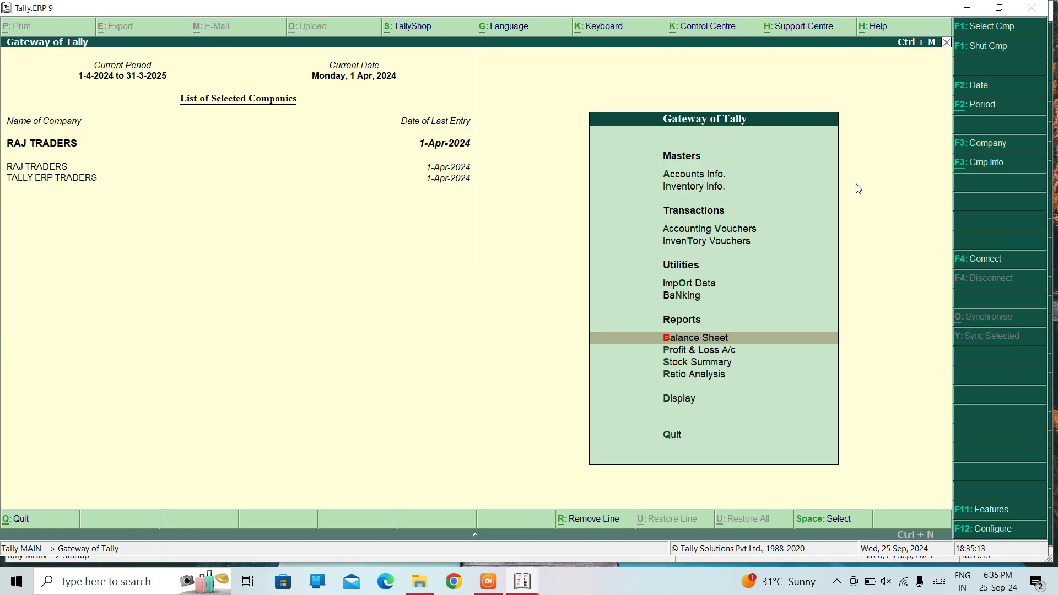
# Open the Profit & Loss A/c, drill down to the PURCHASE ledger's April 2024 vouchers, and locate the AXIS BANK entry
pyautogui.press('Down')
pyautogui.press('Return')
pyautogui.press('Down')
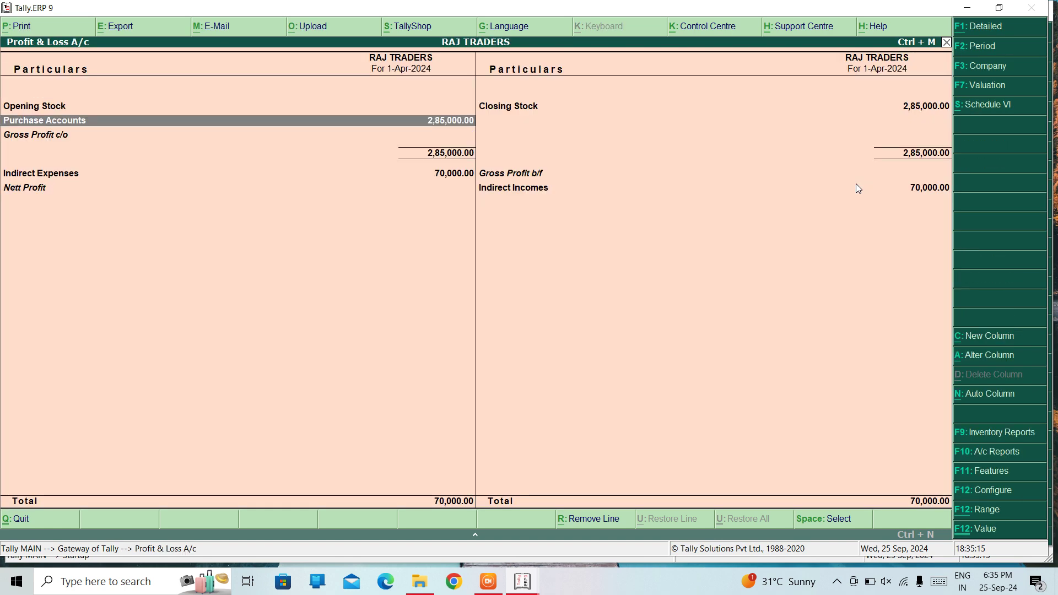
pyautogui.press('Return')
pyautogui.press('Return')
pyautogui.press('Return')
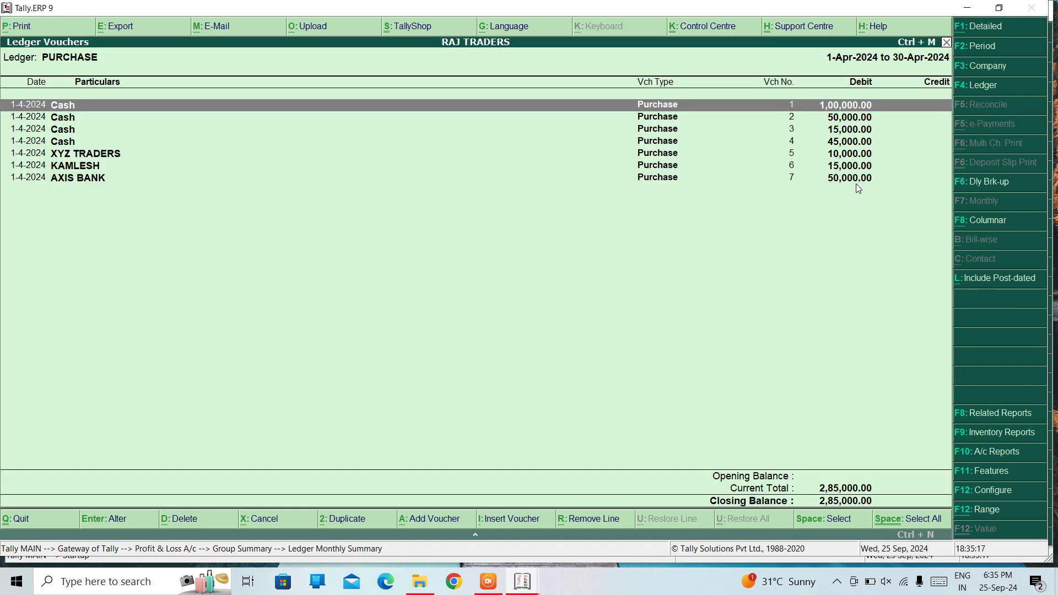
pyautogui.press('Down')
pyautogui.press('Down')
pyautogui.press('Down')
pyautogui.press('Down')
pyautogui.press('Down')
pyautogui.press('Down')
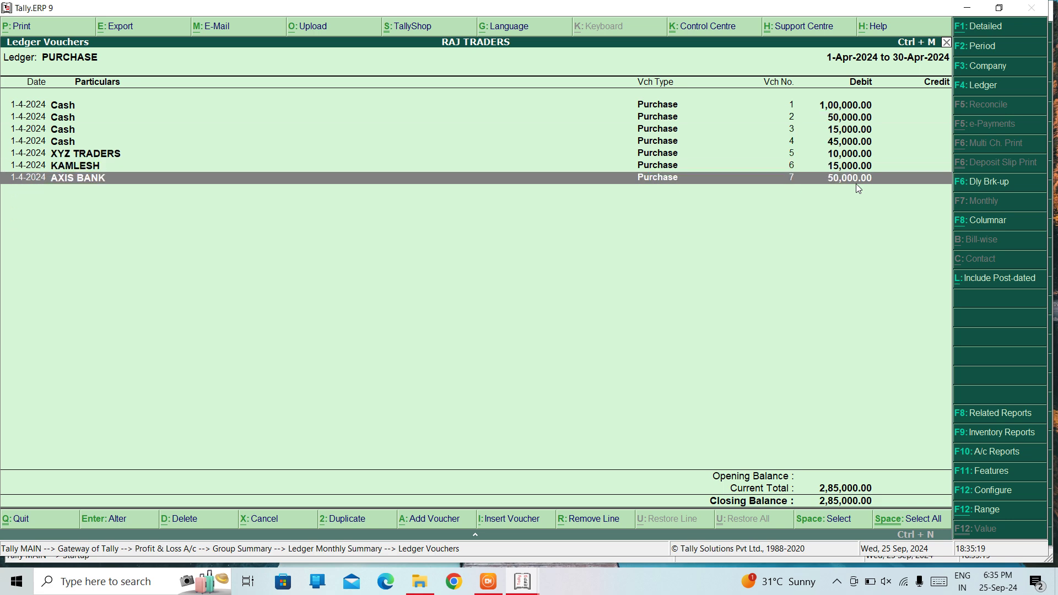
# Leave the Profit & Loss drill-down and open a new purchase voucher from the Gateway of Tally
pyautogui.press('Escape')
pyautogui.press('Escape')
pyautogui.press('Escape')
pyautogui.press('Escape')
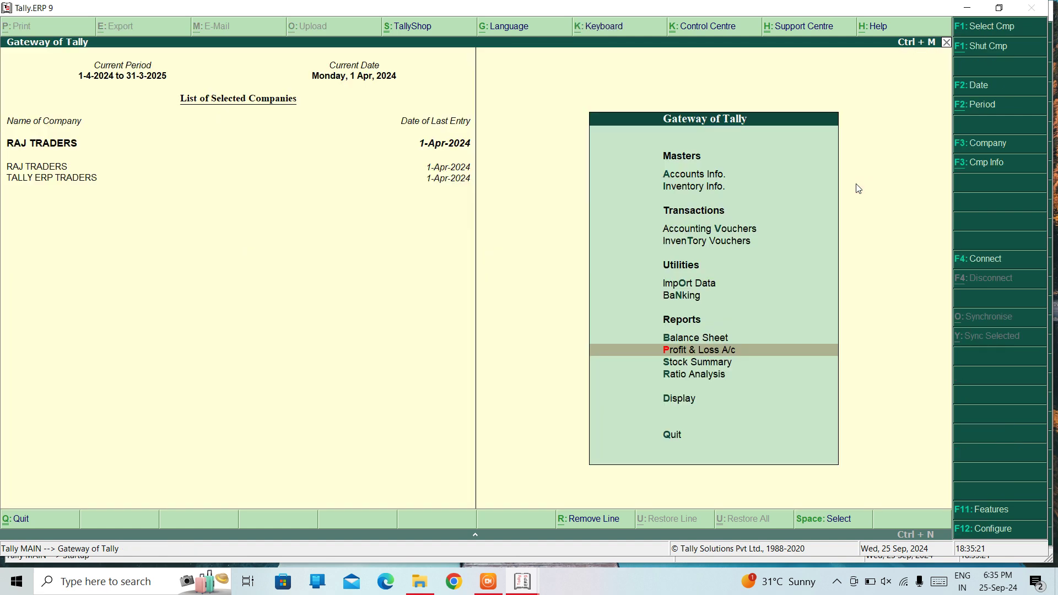
pyautogui.press('Up')
pyautogui.press('Up')
pyautogui.press('Up')
pyautogui.press('Up')
pyautogui.press('Up')
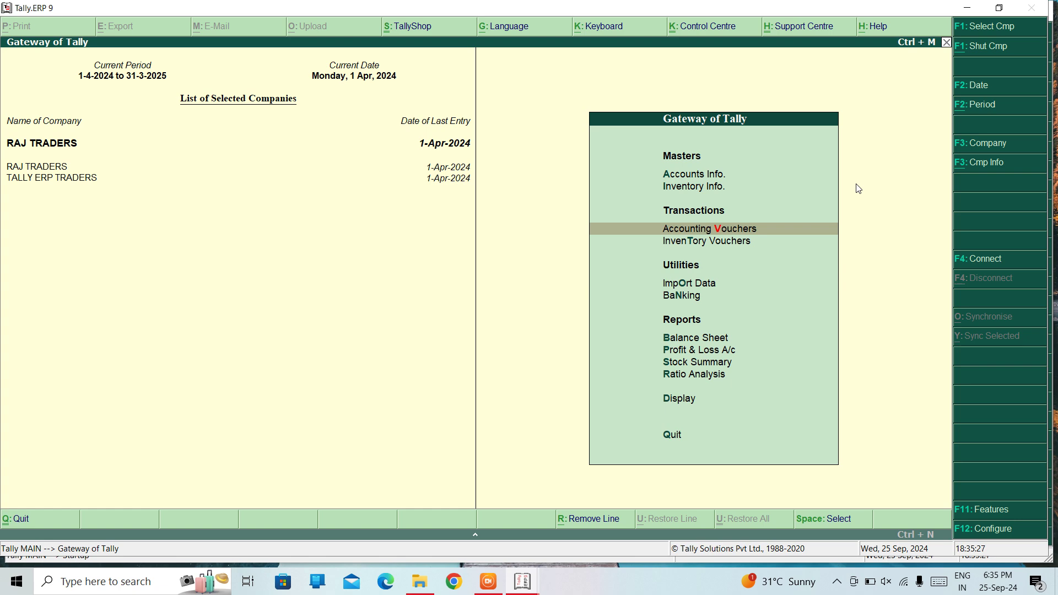
pyautogui.press('Return')
# Set the purchase voucher's supplier invoice number to 122, dated 1-Apr-2024
pyautogui.write('1')
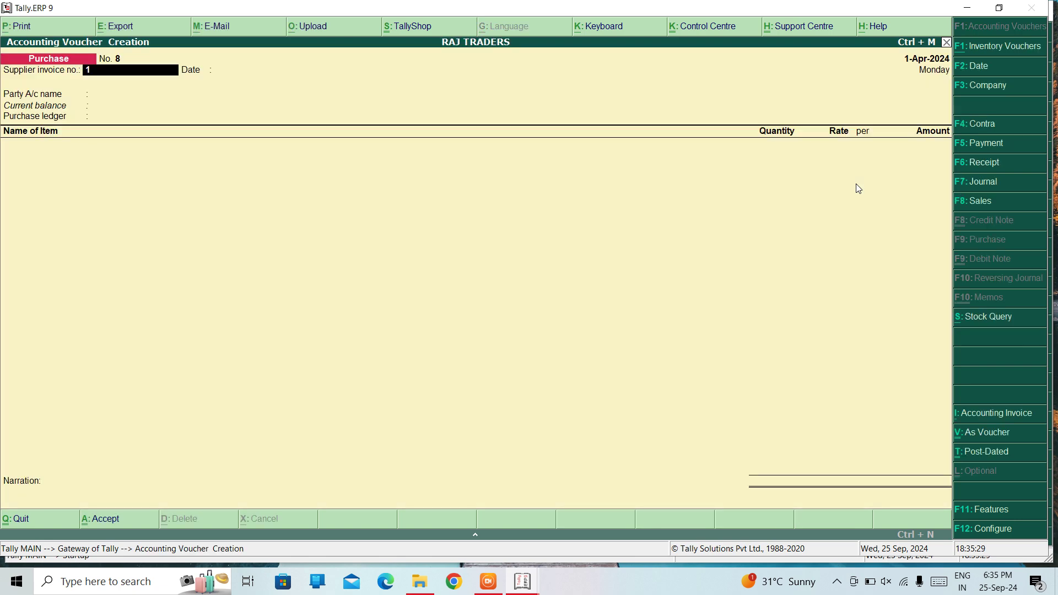
pyautogui.write('22')
pyautogui.press('Return')
pyautogui.press('Return')
# Choose SBI as the party account with its default supplier details and PURCHASE as the purchase ledger
pyautogui.press('Return')
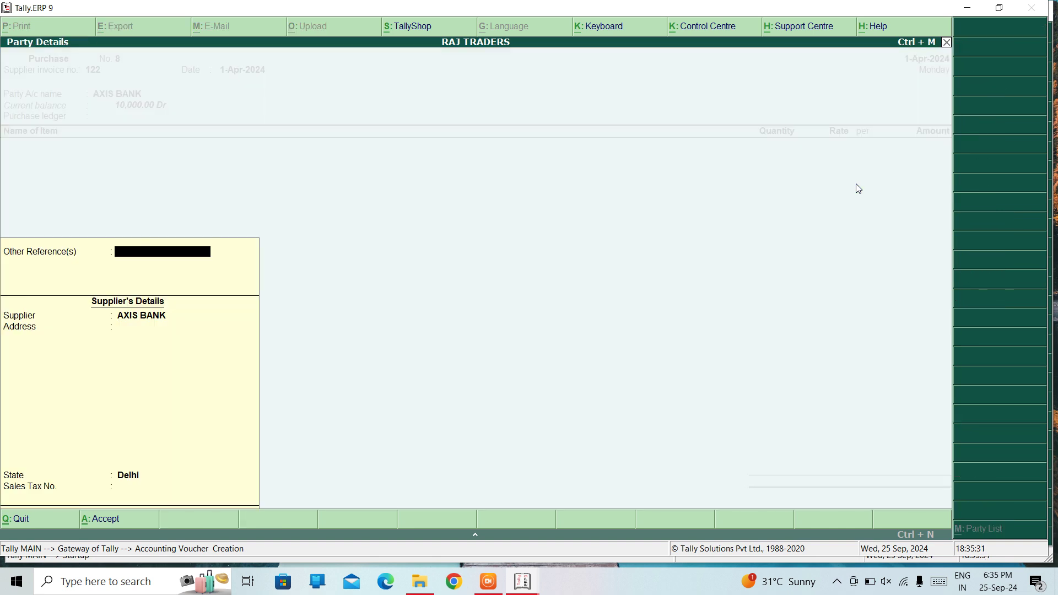
pyautogui.press('Escape')
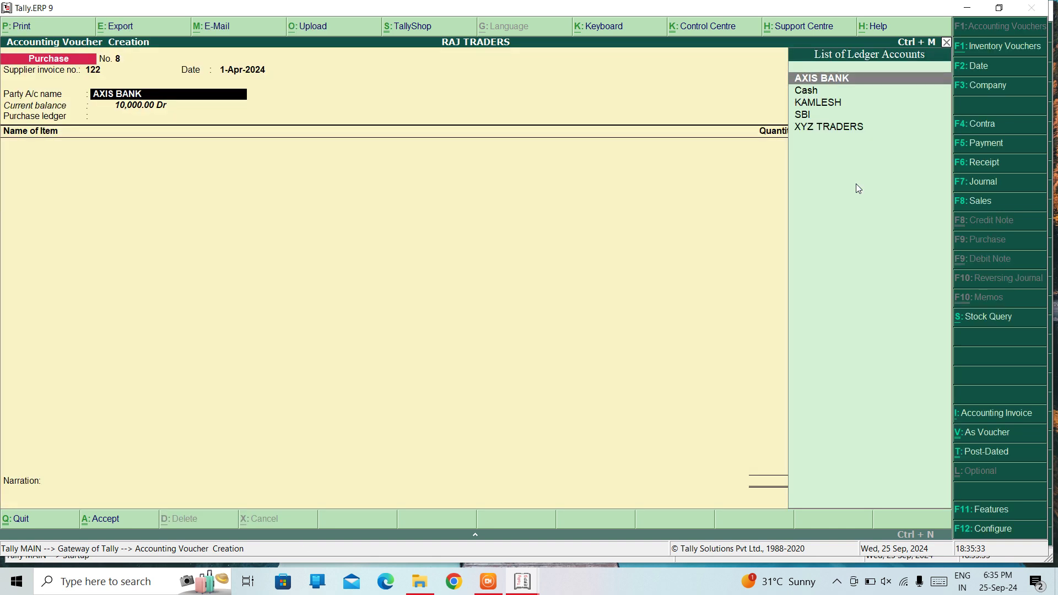
pyautogui.press('Down')
pyautogui.press('Down')
pyautogui.press('Down')
pyautogui.press('Return')
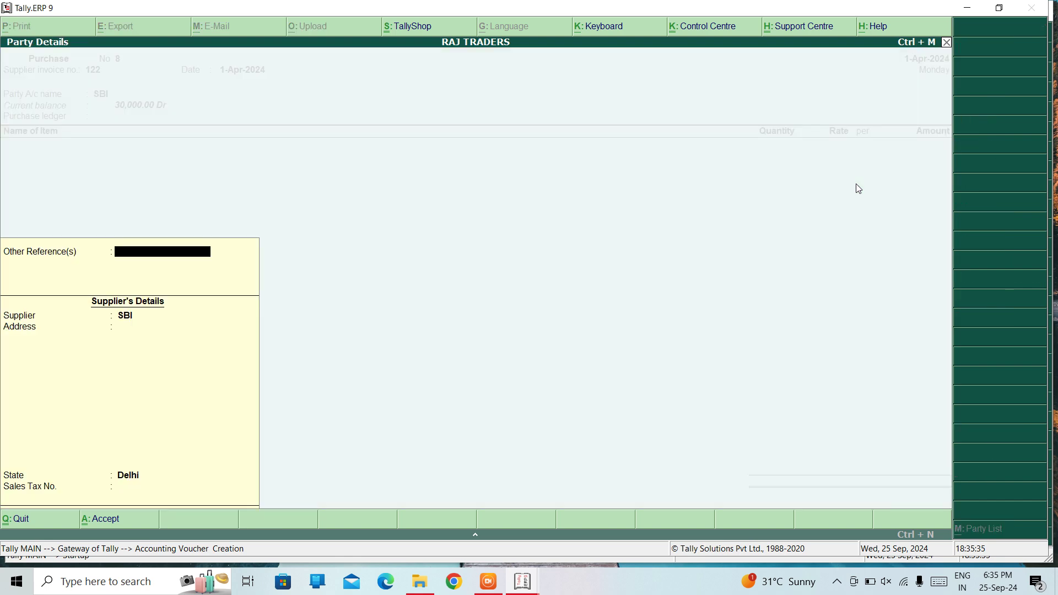
pyautogui.press('Return')
pyautogui.hotkey('ctrl', 'a')
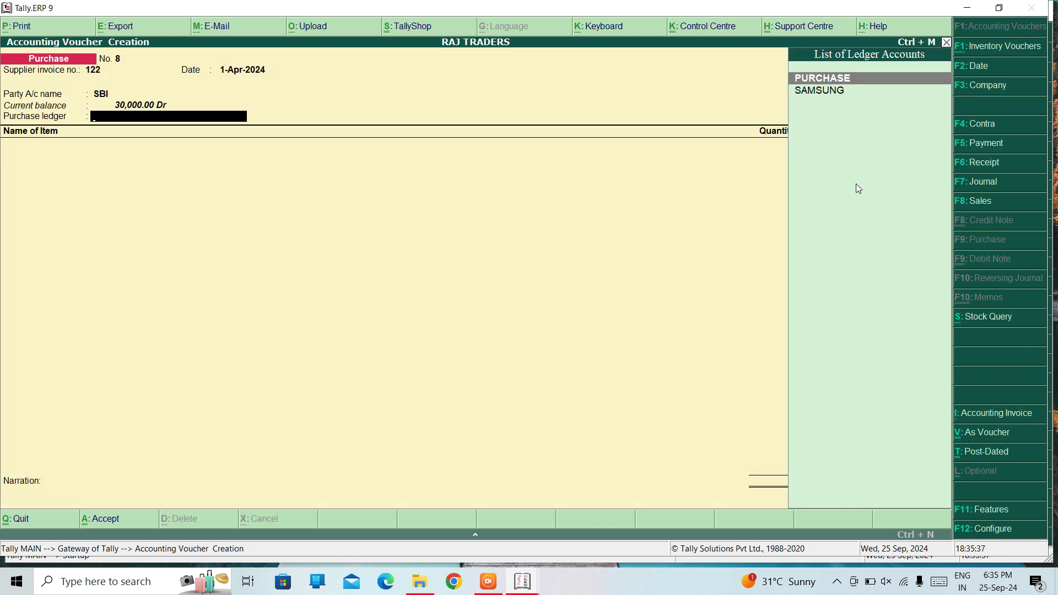
pyautogui.press('Down')
pyautogui.press('Up')
pyautogui.press('Return')
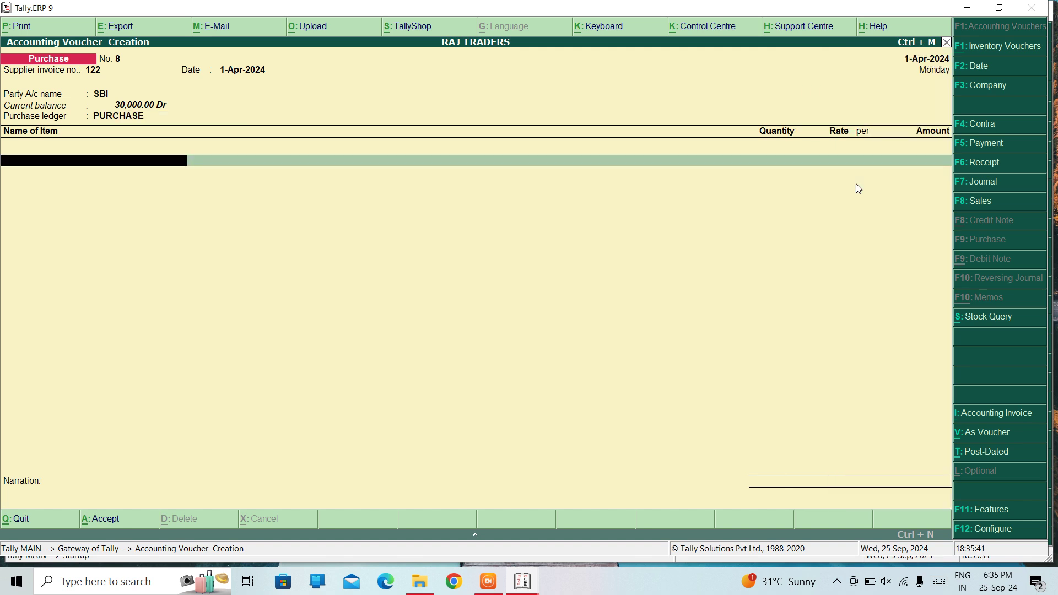
# Create the stock item Jeans from within the voucher, under GARMENTS, category MEN'S WEAR, with PCS as the unit
pyautogui.hotkey('alt', 'c')
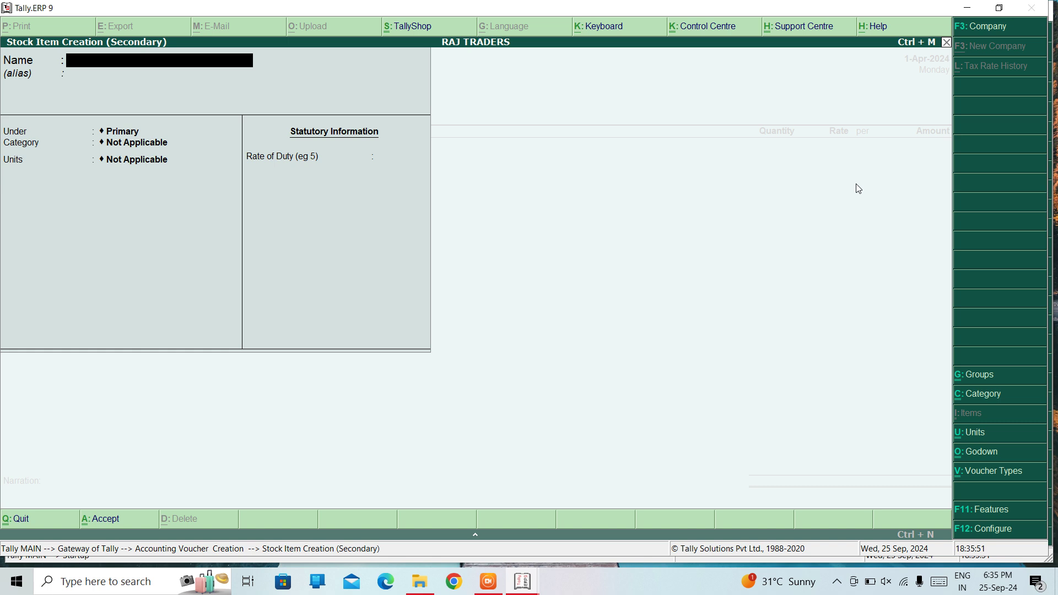
pyautogui.write('Jeans')
pyautogui.press('Return')
pyautogui.press('Return')
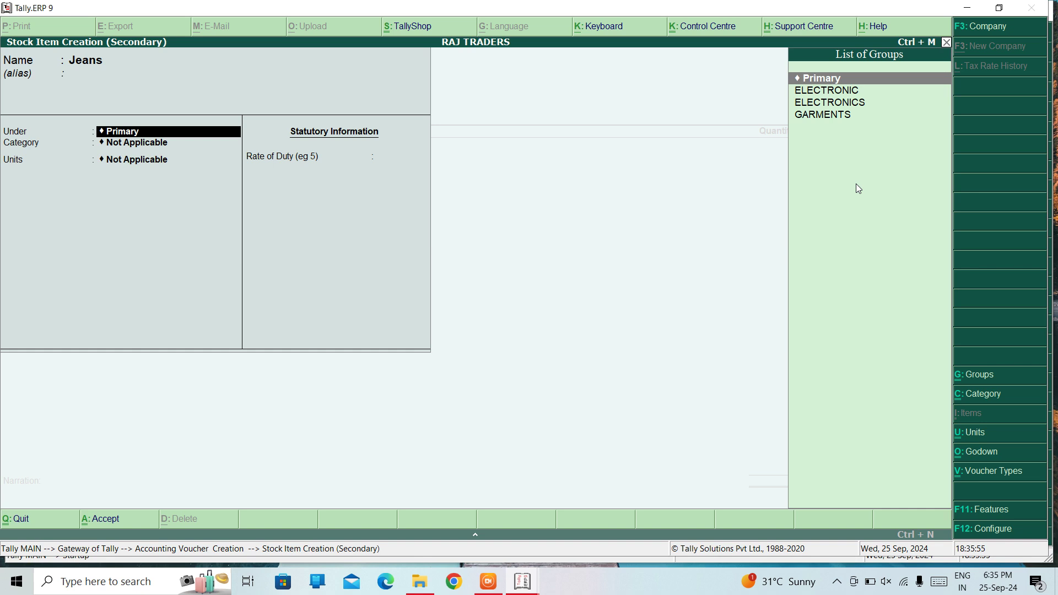
pyautogui.press('Down')
pyautogui.press('Down')
pyautogui.press('Down')
pyautogui.press('Return')
pyautogui.press('Down')
pyautogui.press('Down')
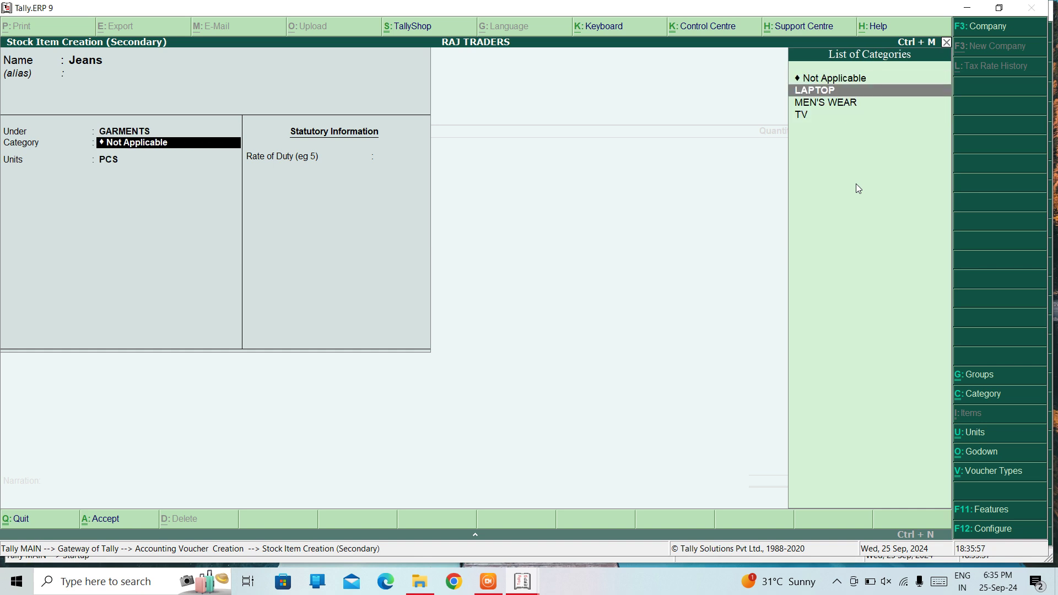
pyautogui.press('Return')
pyautogui.press('Return')
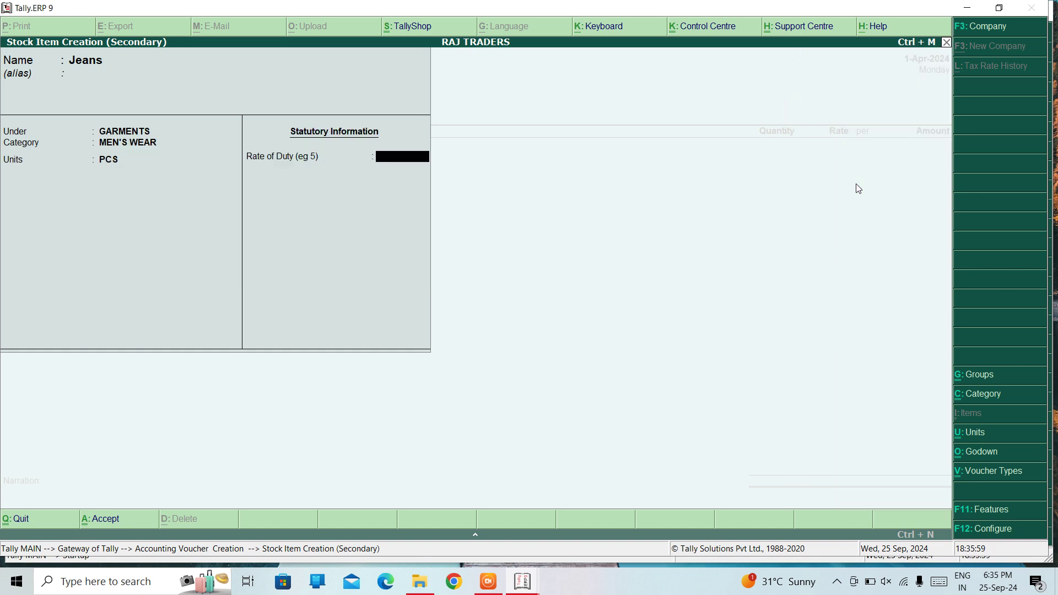
pyautogui.hotkey('ctrl', 'a')
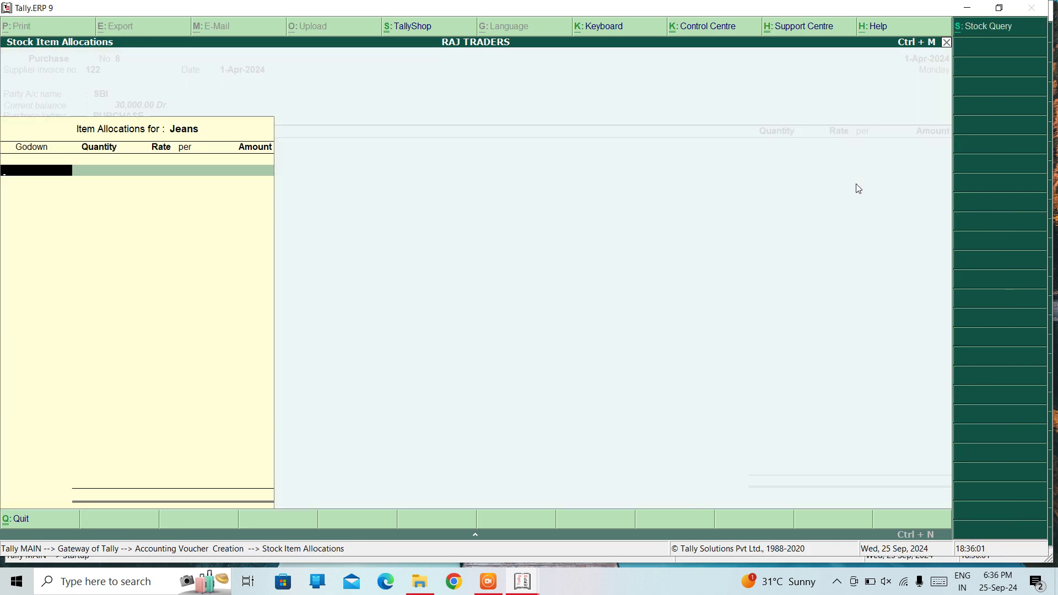
# Allocate 100 PCS of Jeans to the MUMBAI godown at a rate of 200 per piece and complete the item line
pyautogui.press('Down')
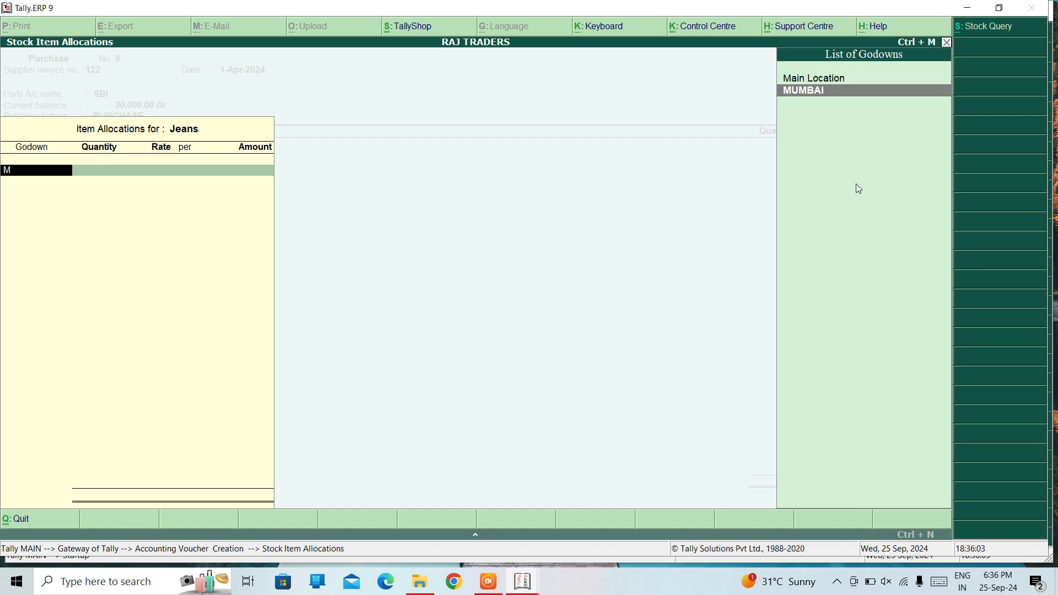
pyautogui.press('Return')
pyautogui.write('1')
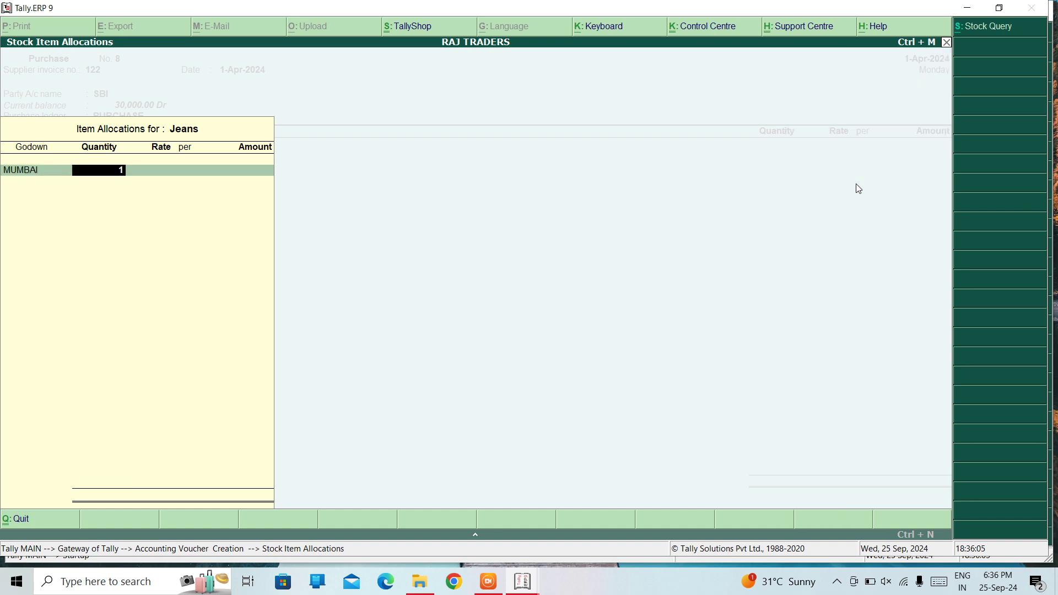
pyautogui.write('00')
pyautogui.press('Return')
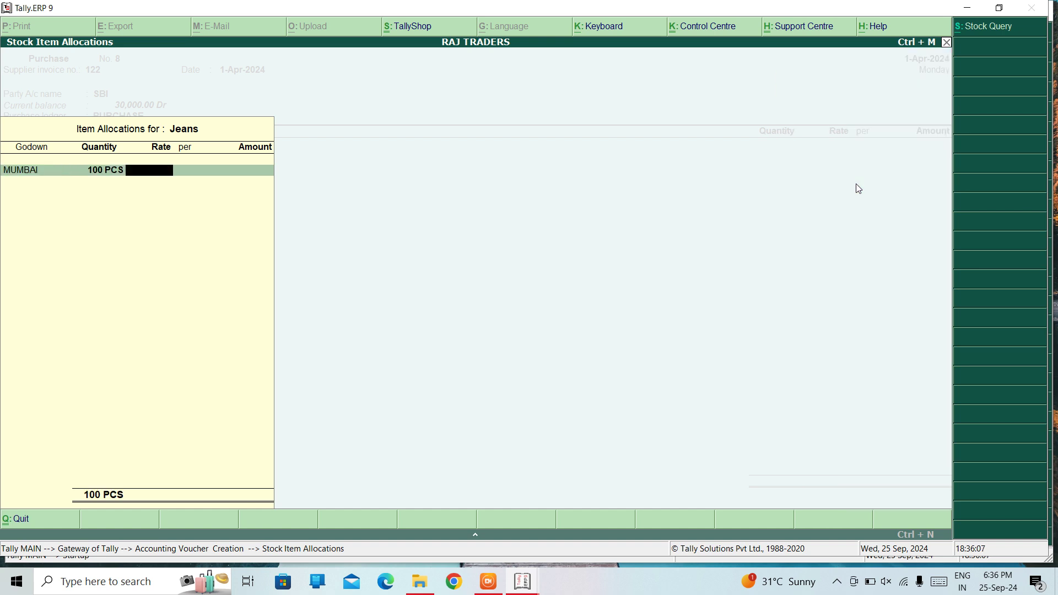
pyautogui.write('200')
pyautogui.press('Return')
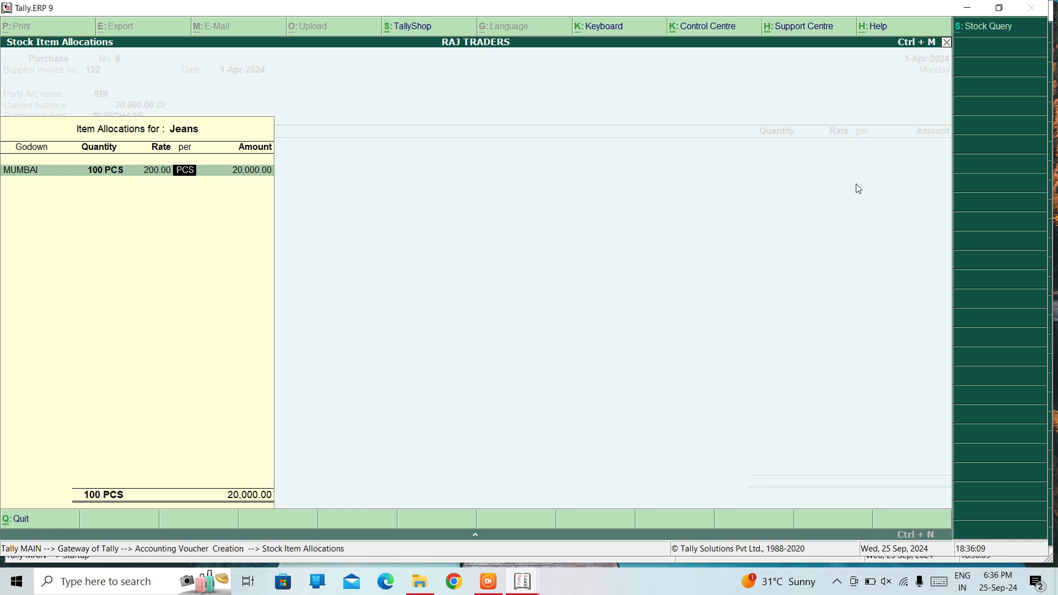
pyautogui.press('Return')
pyautogui.press('Return')
pyautogui.press('Return')
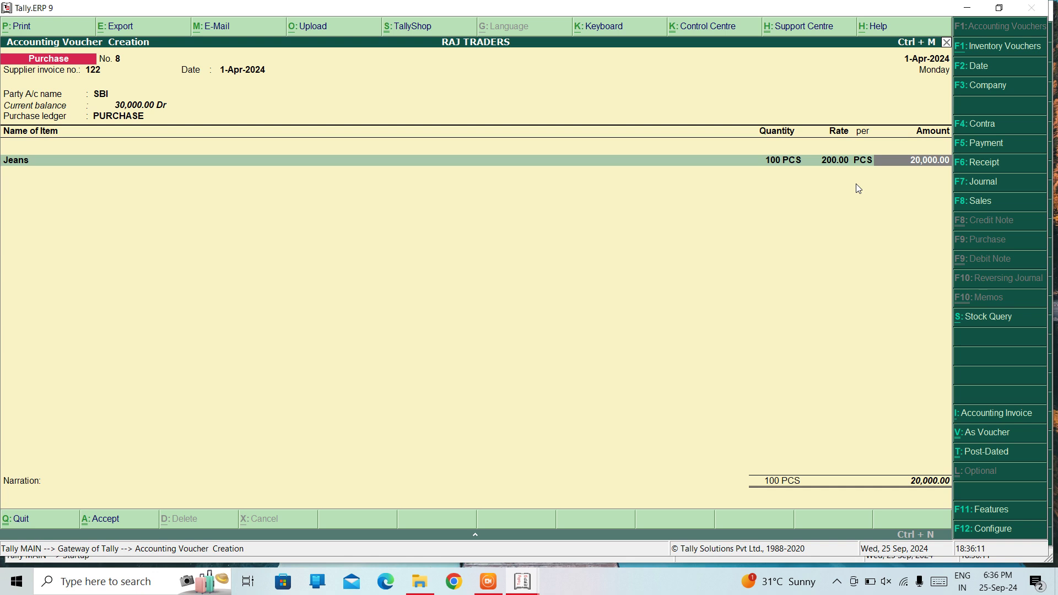
pyautogui.press('Return')
pyautogui.press('Return')
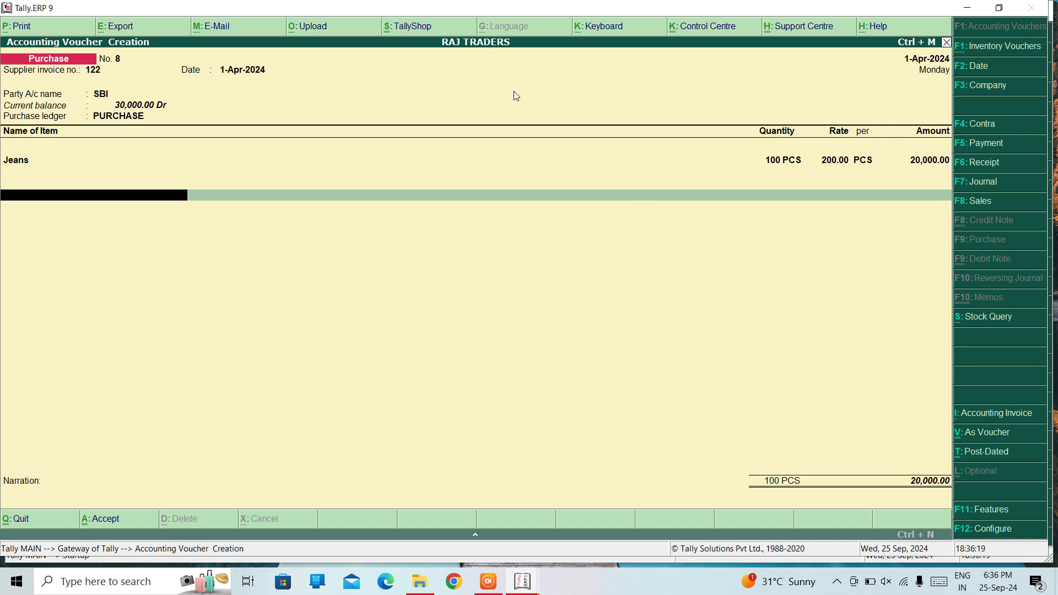
# End the item list and allocate the SBI payment as a cheque with instrument number 555
pyautogui.press('Return')
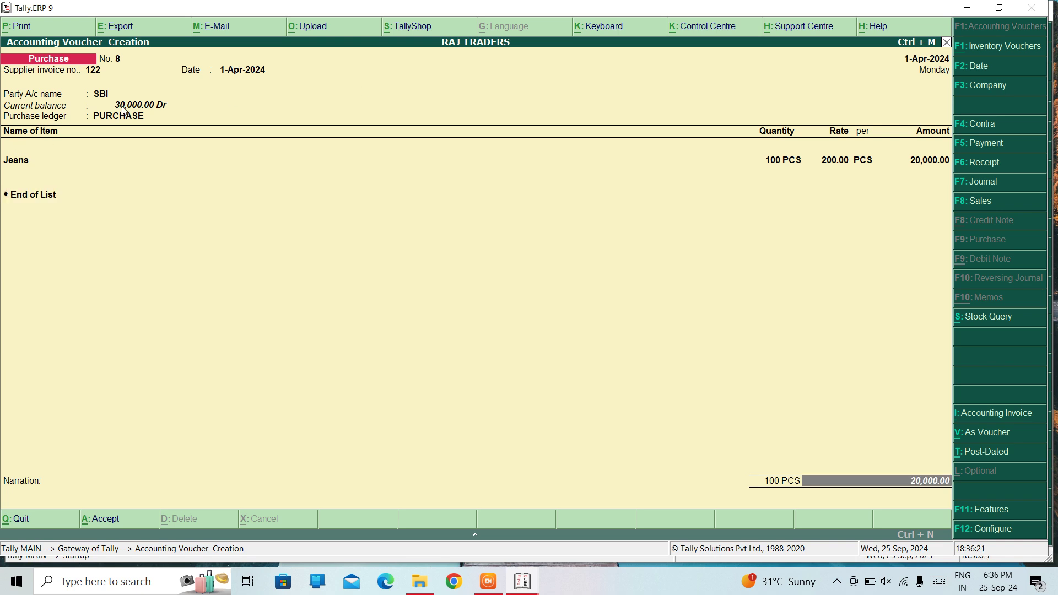
pyautogui.press('Return')
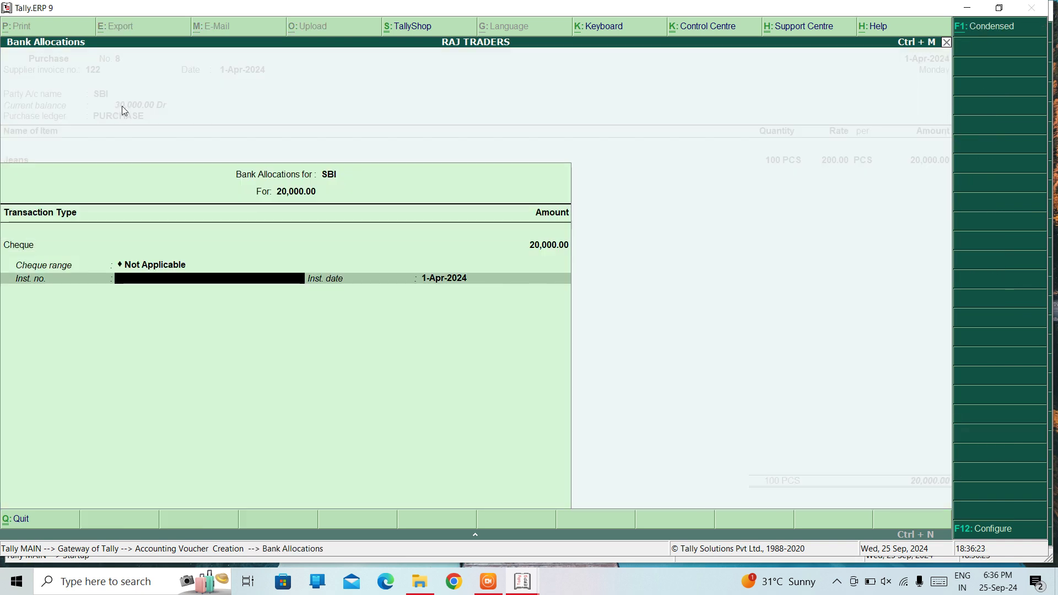
pyautogui.write('555')
pyautogui.press('Return')
pyautogui.press('Return')
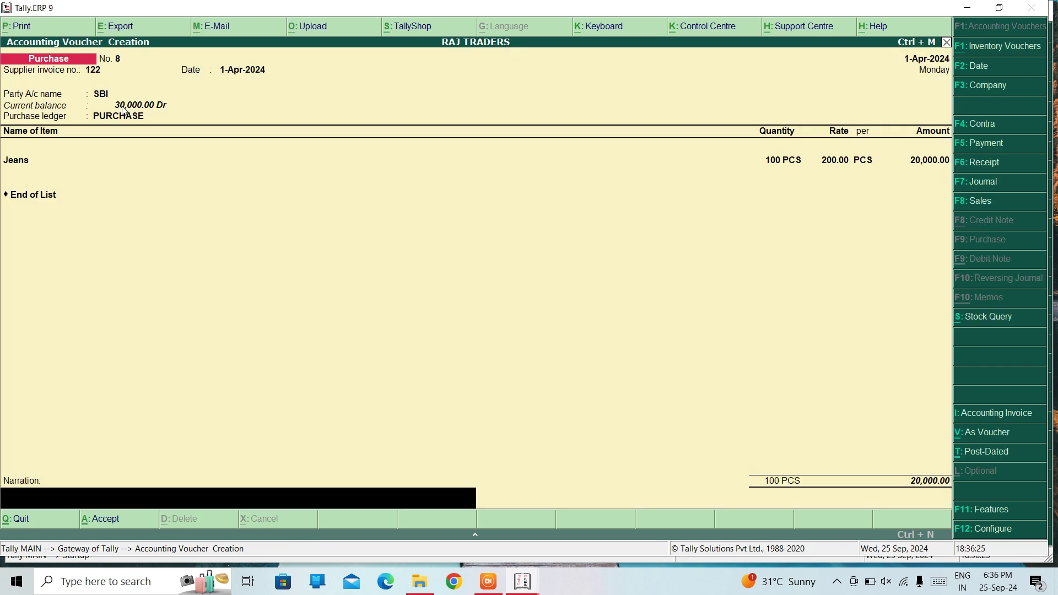
# Enter the narration "BEING GOODS PURCHASE BY CHEQUE" and save the purchase voucher
pyautogui.write('bwi')
pyautogui.write('BEING GOODS')
pyautogui.write(' PUR')
pyautogui.press('BackSpace')
pyautogui.write('CHASE BY')
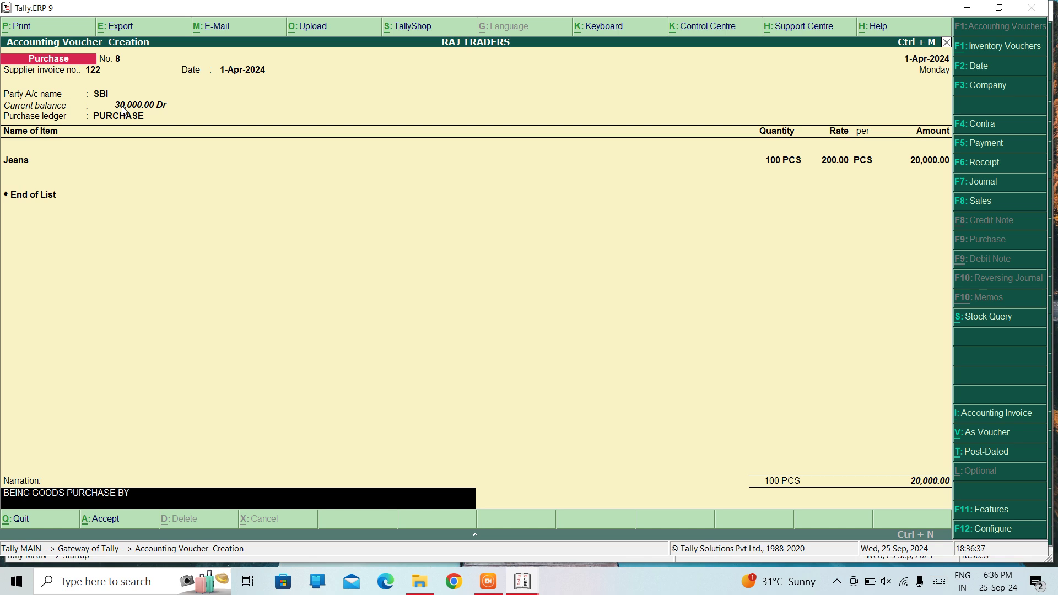
pyautogui.write(' CHEW')
pyautogui.press('BackSpace')
pyautogui.write('QUE')
pyautogui.press('Return')
pyautogui.press('Return')
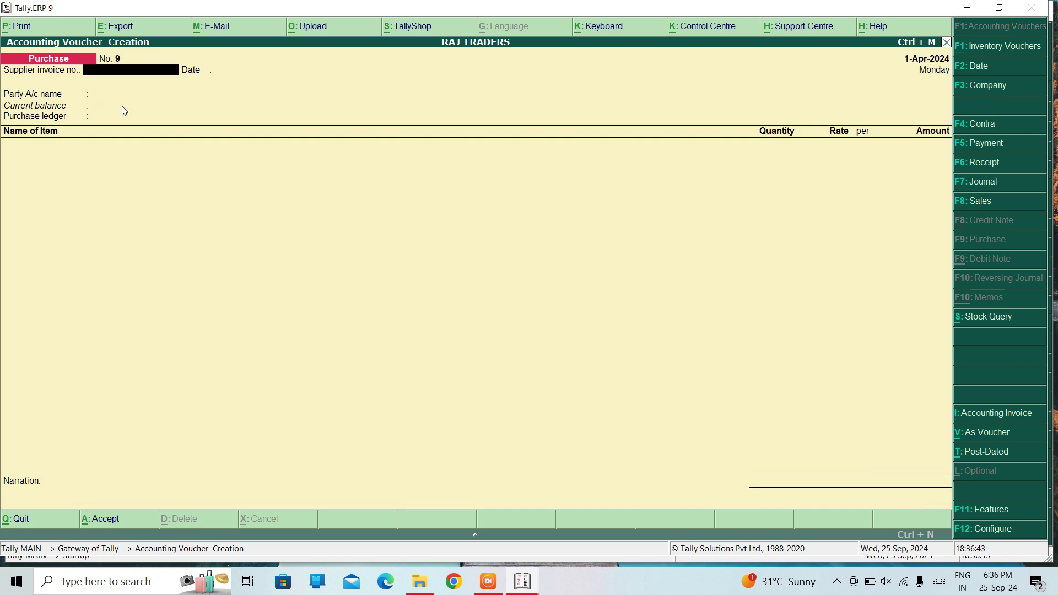
# Select SBI as the party in a new purchase voucher to check its current balance, and abandon the voucher
pyautogui.press('Return')
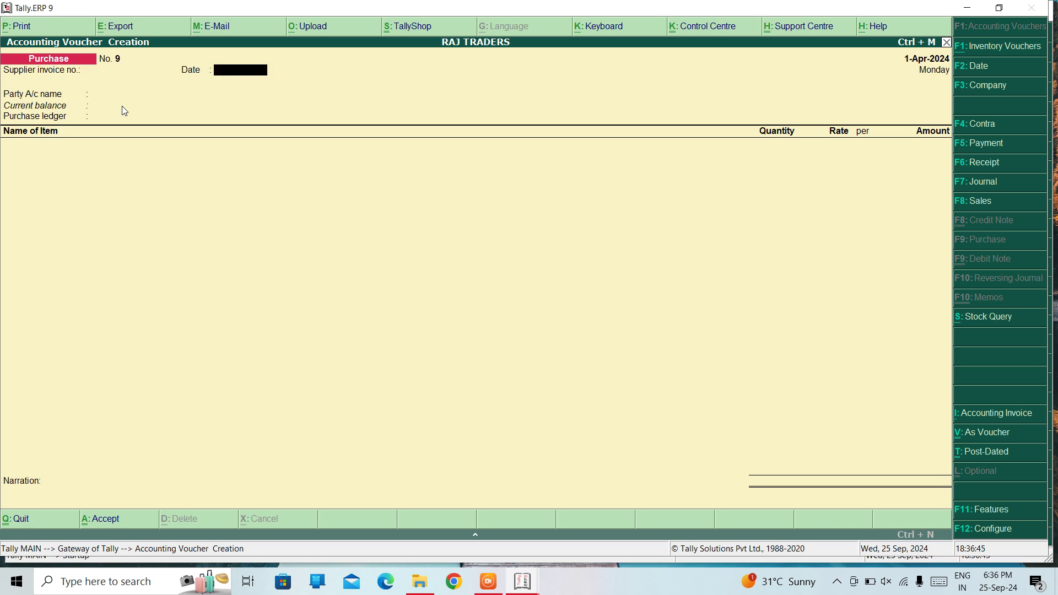
pyautogui.press('Return')
pyautogui.press('Down')
pyautogui.press('Down')
pyautogui.press('Down')
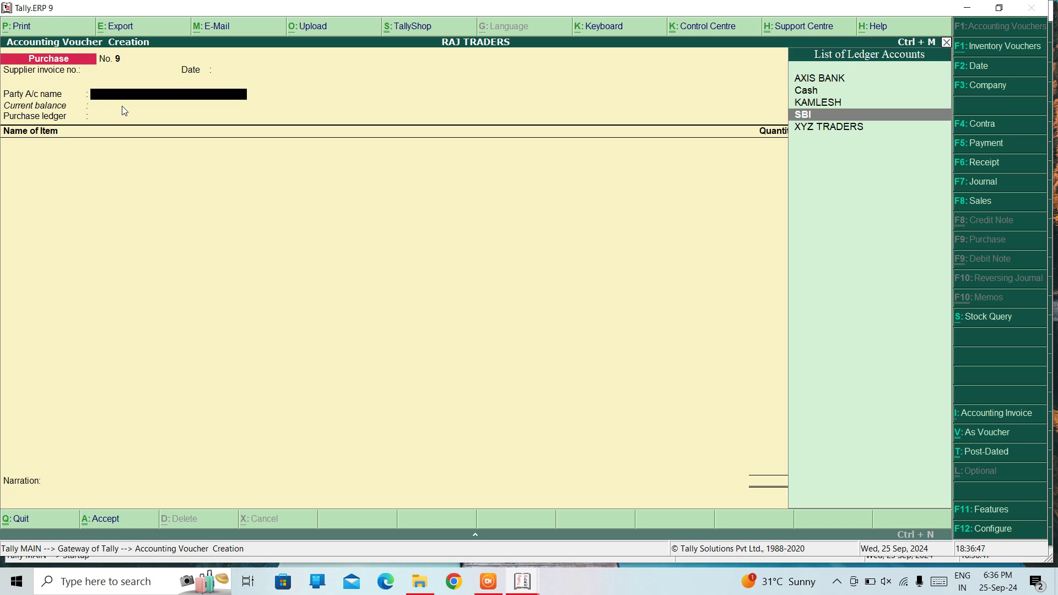
pyautogui.press('Return')
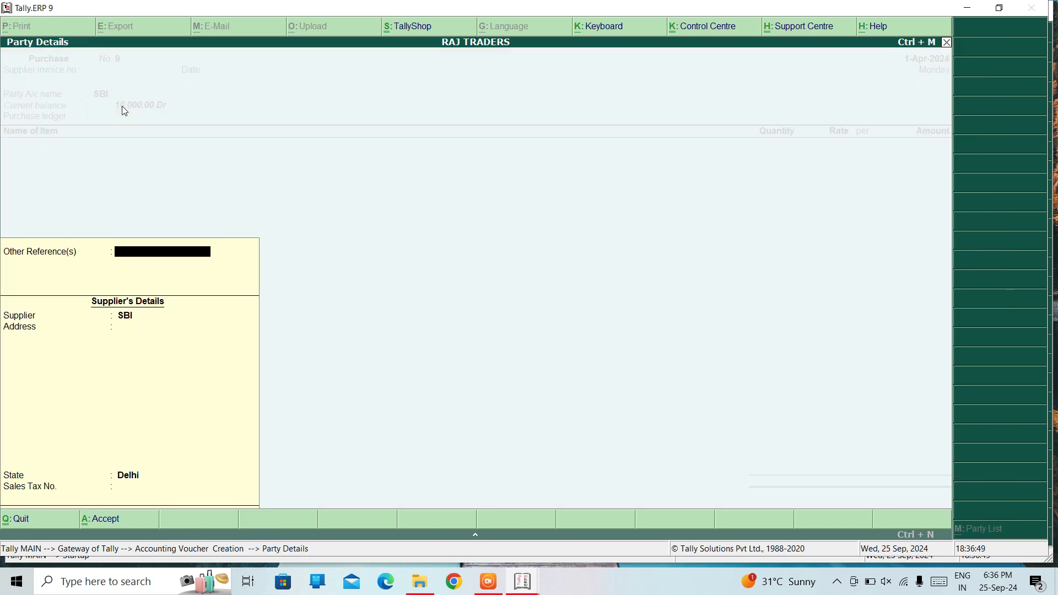
pyautogui.press('Return')
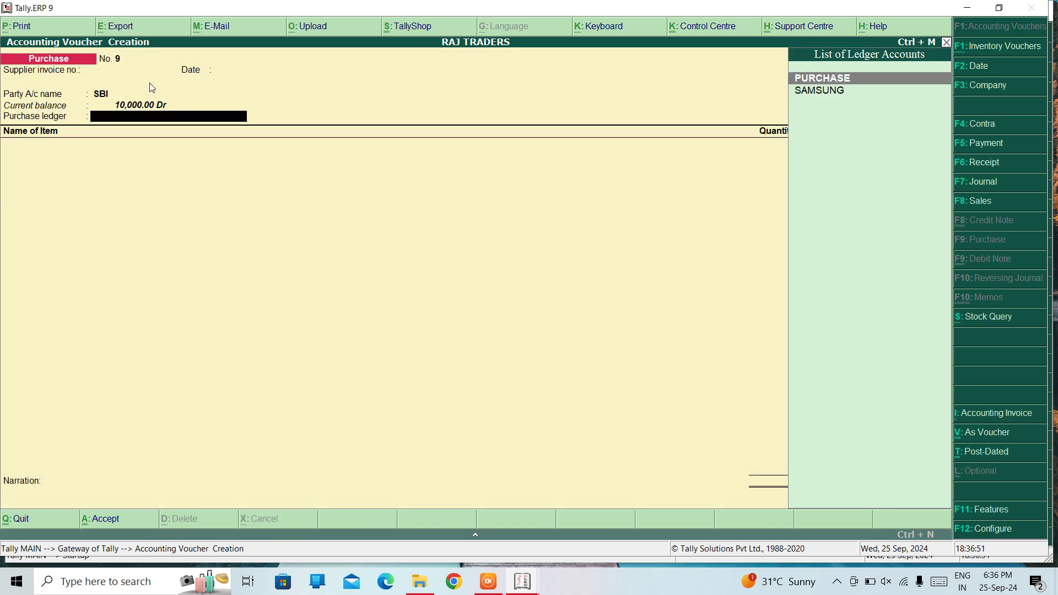
pyautogui.press('Escape')
pyautogui.press('Return')
# Open the Profit & Loss A/c and drill down into Closing Stock to view the stock group values
pyautogui.press('Down')
pyautogui.press('Down')
pyautogui.press('Down')
pyautogui.press('Down')
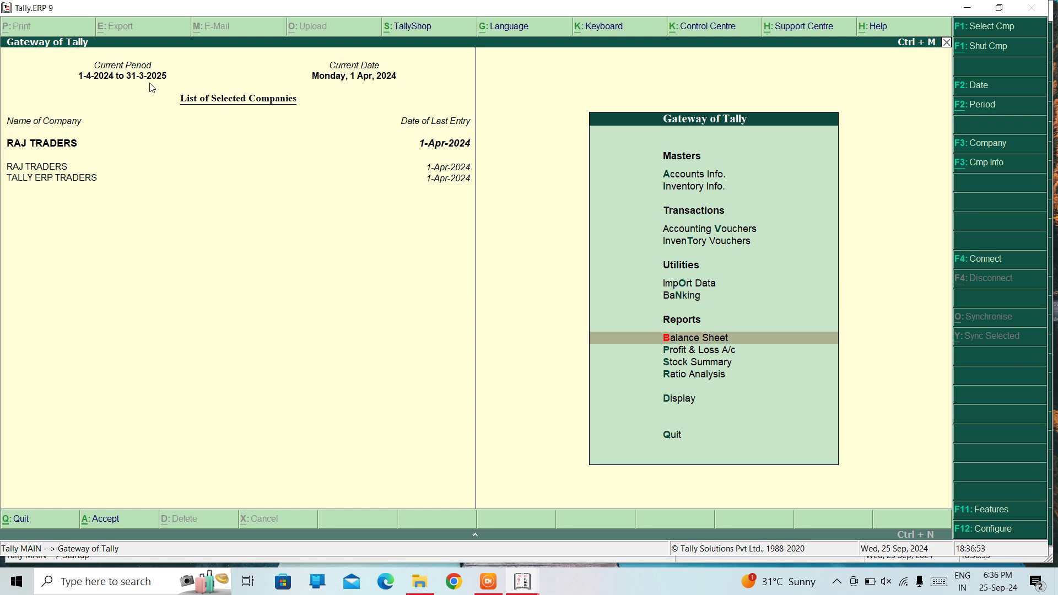
pyautogui.press('Down')
pyautogui.press('Return')
pyautogui.press('Right')
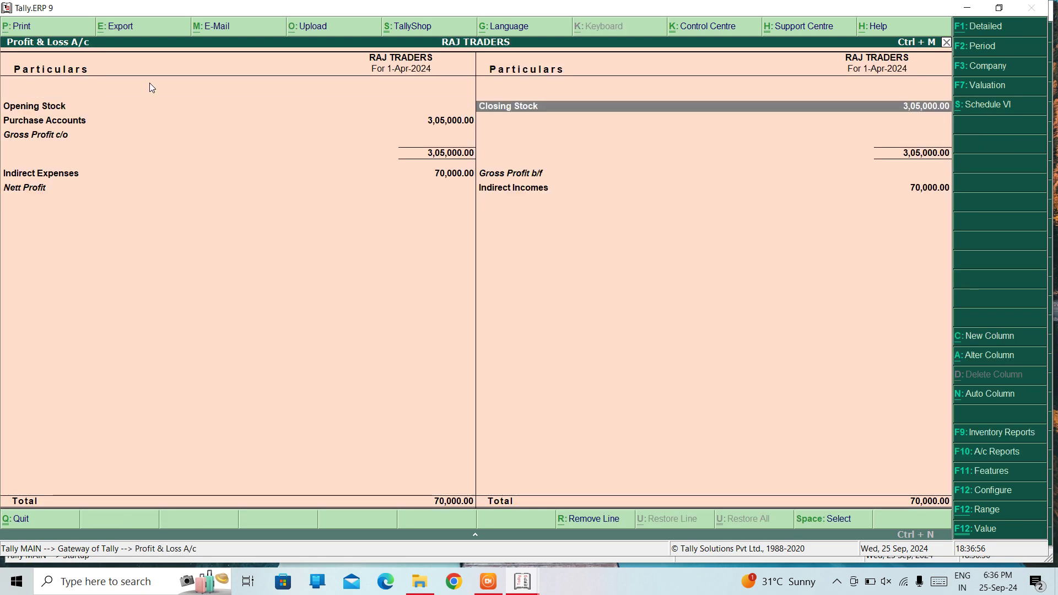
pyautogui.press('Return')
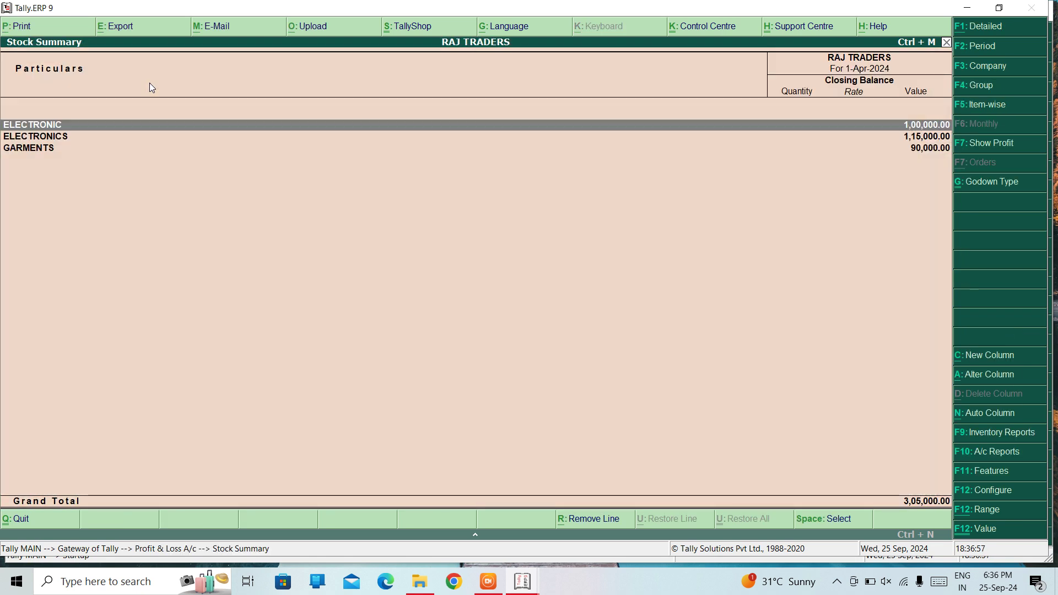
# Open the GARMENTS stock group and examine the quantity, rate and value of Jeans
pyautogui.press('Down')
pyautogui.press('Down')
pyautogui.press('Return')
pyautogui.press('Down')
pyautogui.press('Down')
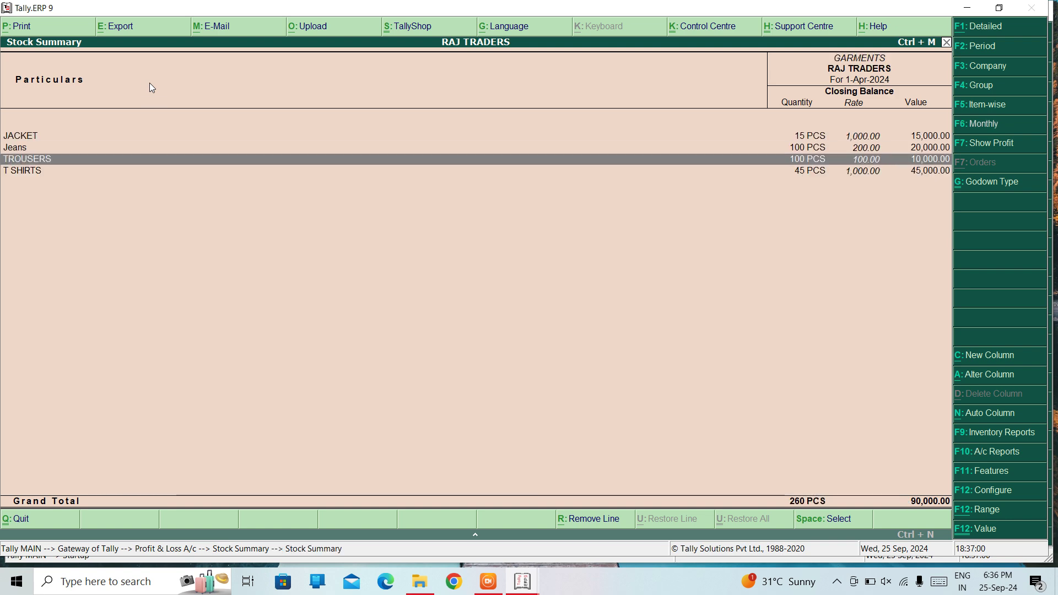
pyautogui.press('Up')
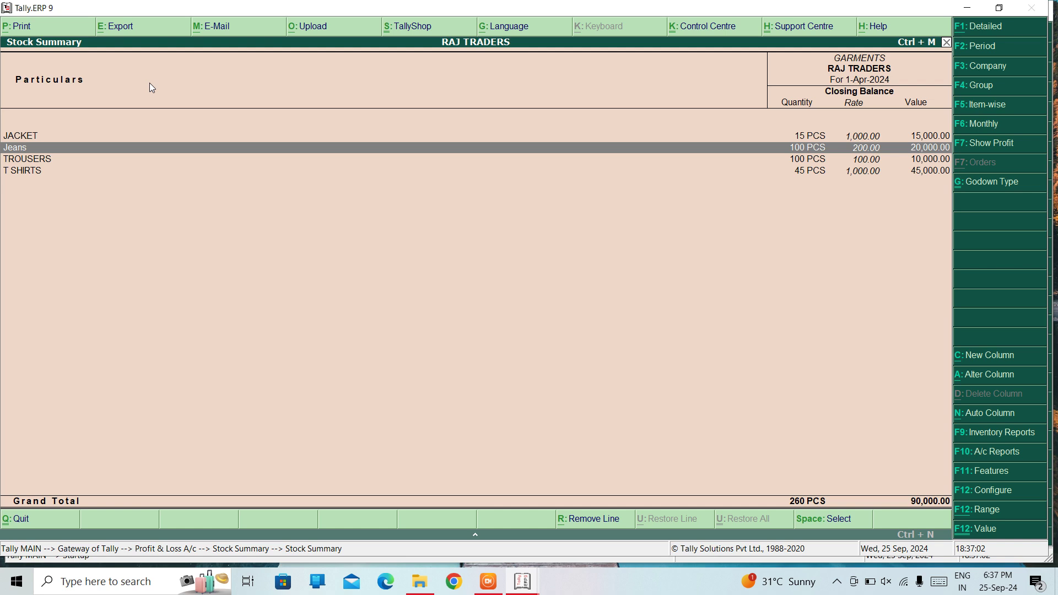
# Return to the Profit & Loss A/c and open Purchase Accounts to examine the PURCHASE ledger's closing balance
pyautogui.press('Escape')
pyautogui.press('Escape')
pyautogui.press('Left')
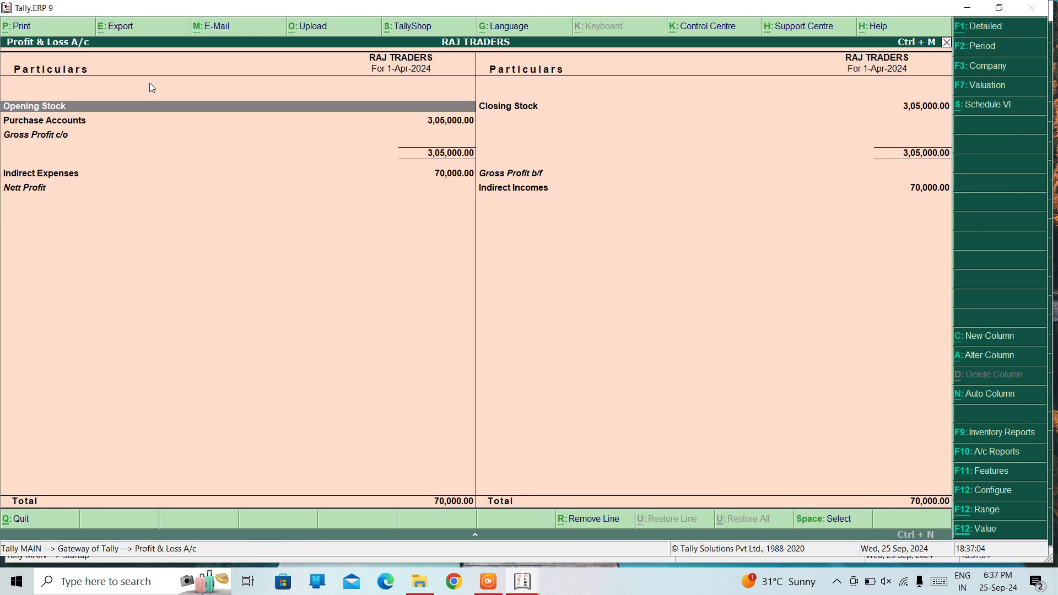
pyautogui.press('Down')
pyautogui.press('Return')
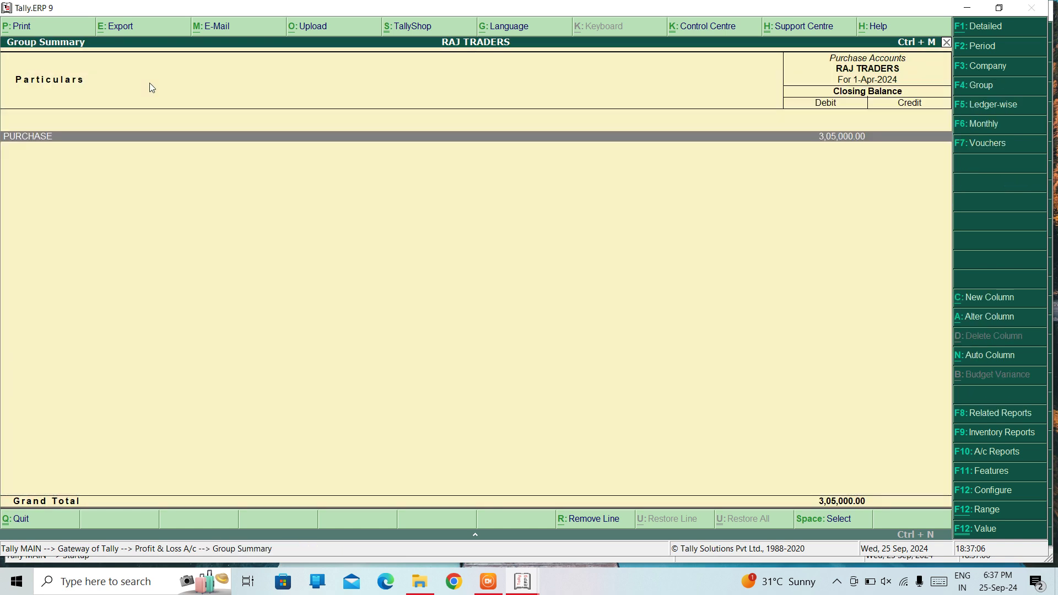
# Open the PURCHASE ledger's vouchers, examine the individual purchase entries, and go back to the Gateway of Tally
pyautogui.press('Return')
pyautogui.press('Return')
pyautogui.press('Down')
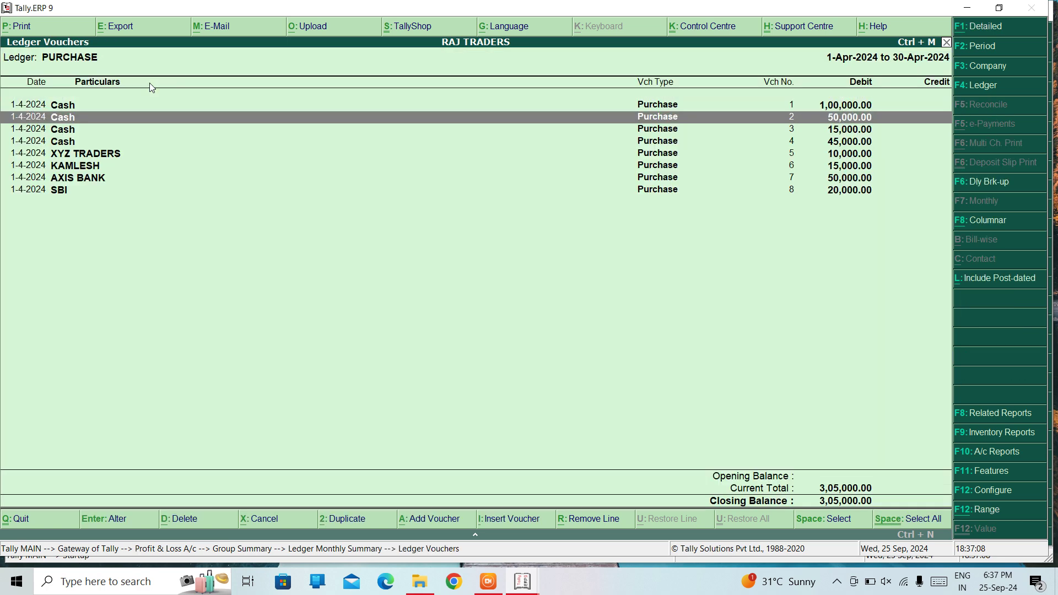
pyautogui.press('Down')
pyautogui.press('Down')
pyautogui.press('Down')
pyautogui.press('Down')
pyautogui.press('Escape')
pyautogui.press('Escape')
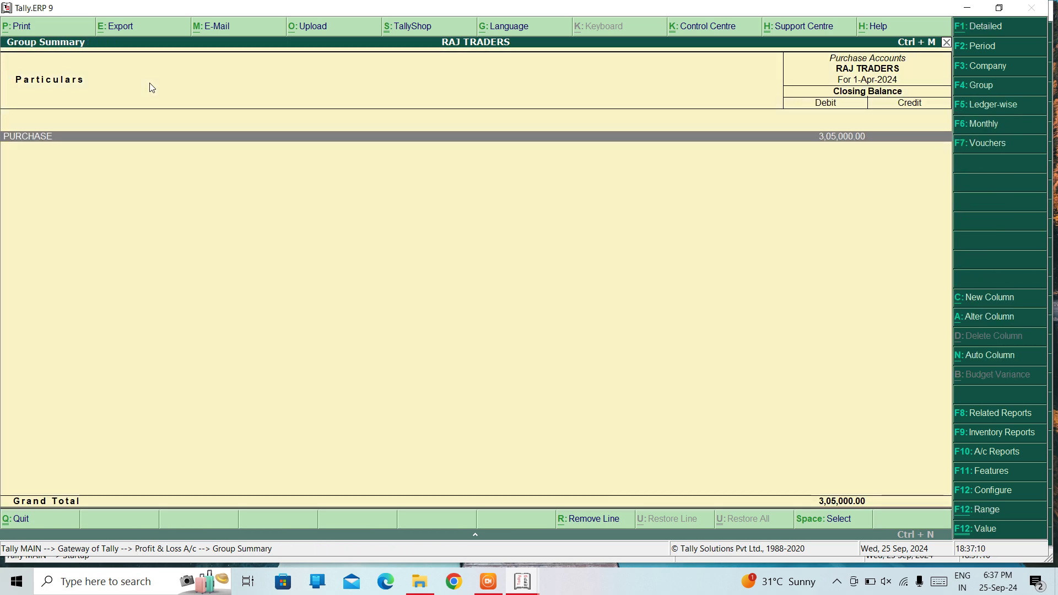
pyautogui.press('Escape')
pyautogui.press('Escape')
# Open Bank Accounts under Current Assets in the Balance Sheet, examine the AXIS BANK and SBI balances, and return to the Gateway of Tally
pyautogui.press('Up')
pyautogui.press('Return')
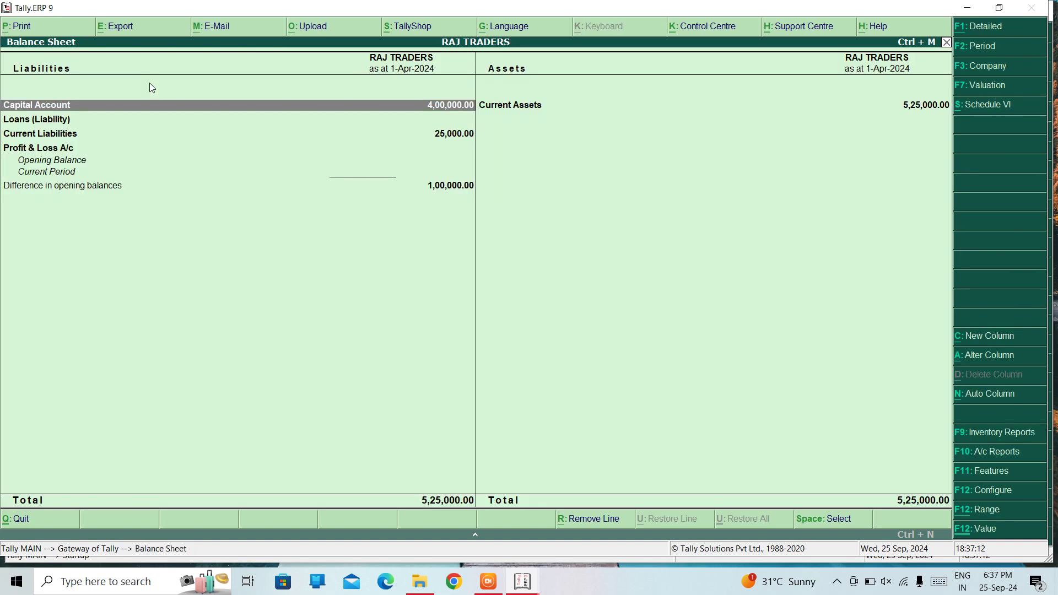
pyautogui.press('Right')
pyautogui.press('Return')
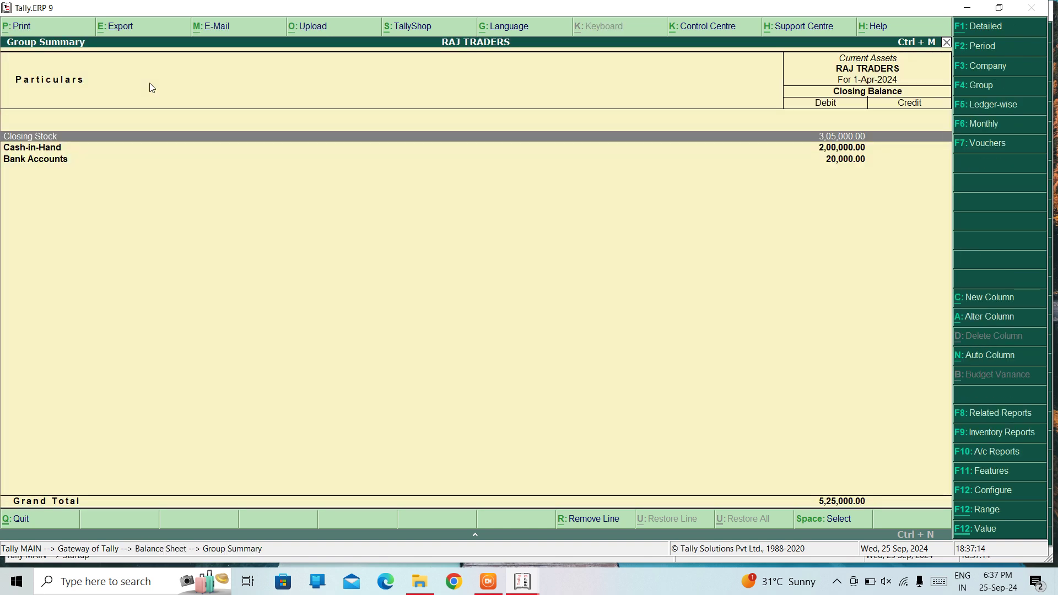
pyautogui.press('Down')
pyautogui.press('Down')
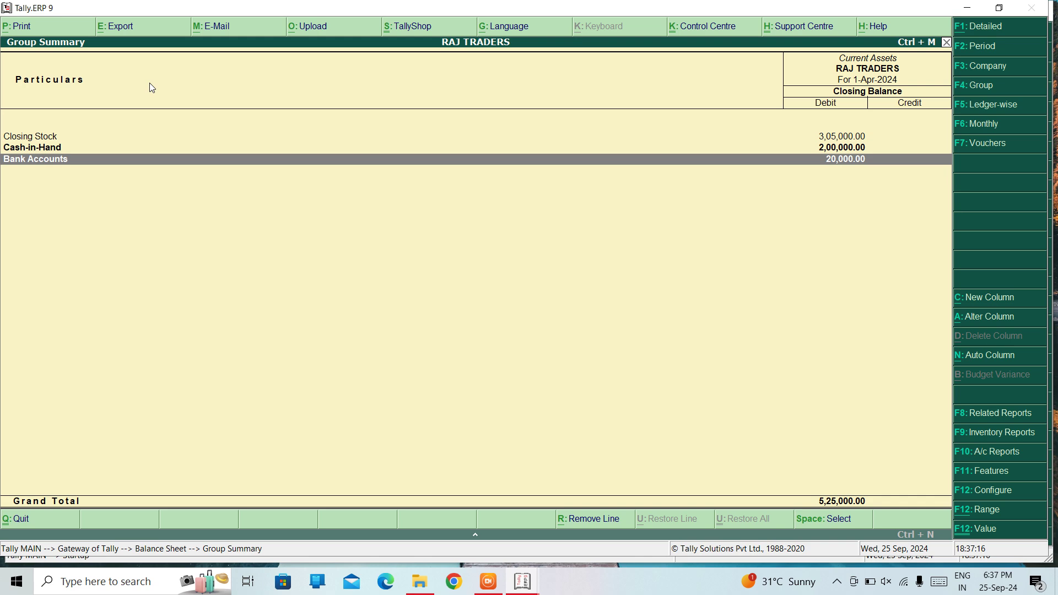
pyautogui.press('Return')
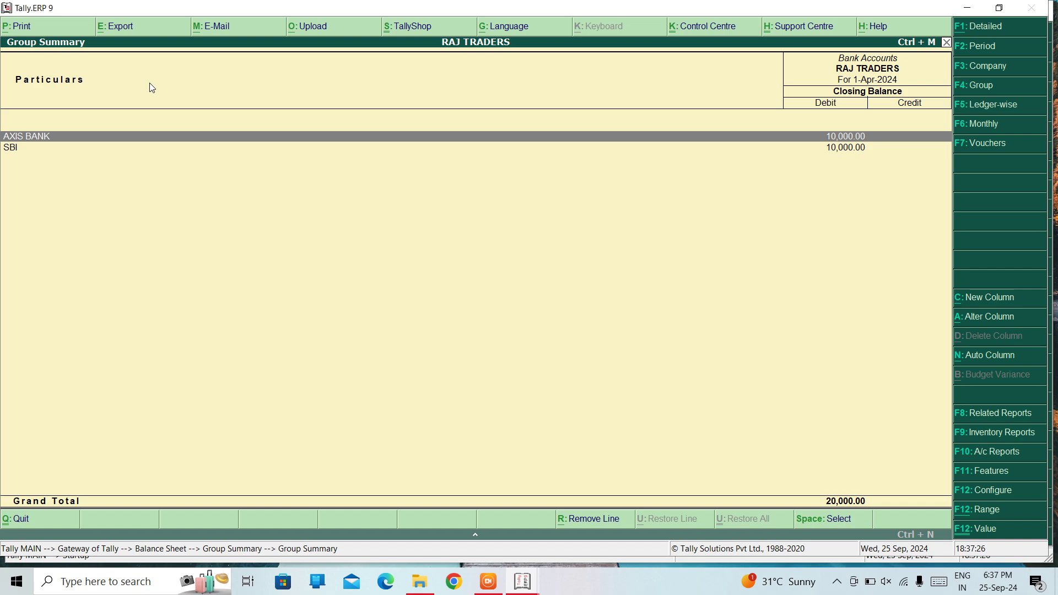
pyautogui.press('Escape')
pyautogui.press('Escape')
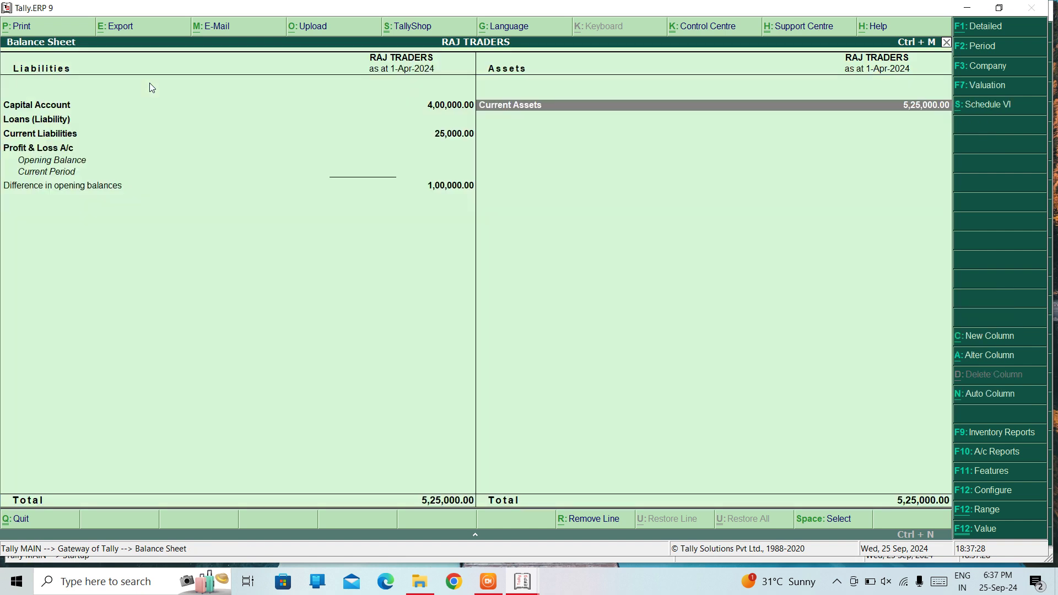
pyautogui.press('Escape')
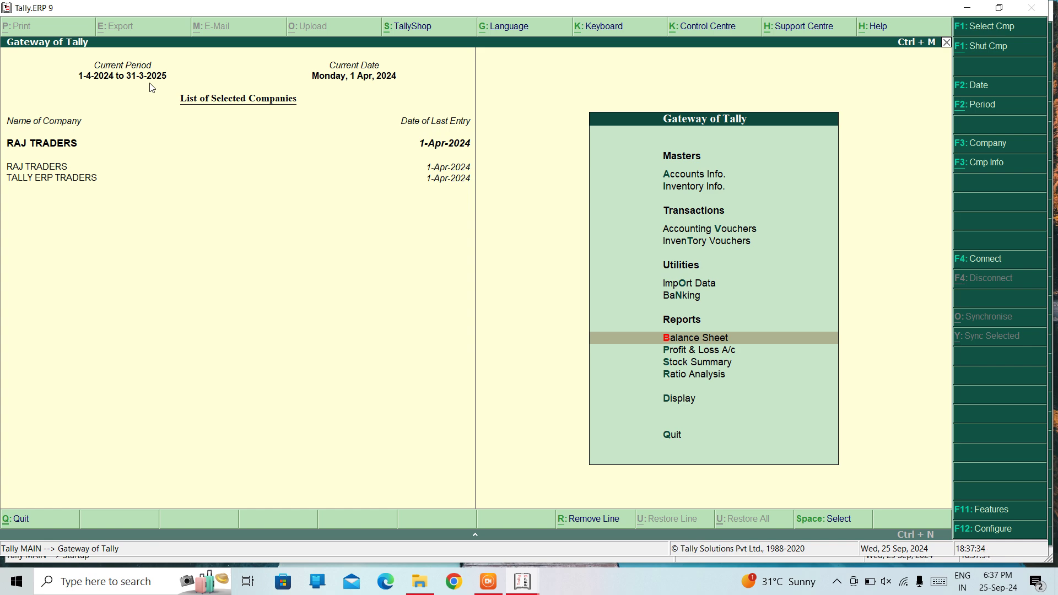
# Open a new purchase voucher in voucher mode instead of invoice mode
pyautogui.press('Down')
pyautogui.press('Down')
pyautogui.press('Down')
pyautogui.press('Down')
pyautogui.press('Down')
pyautogui.press('Down')
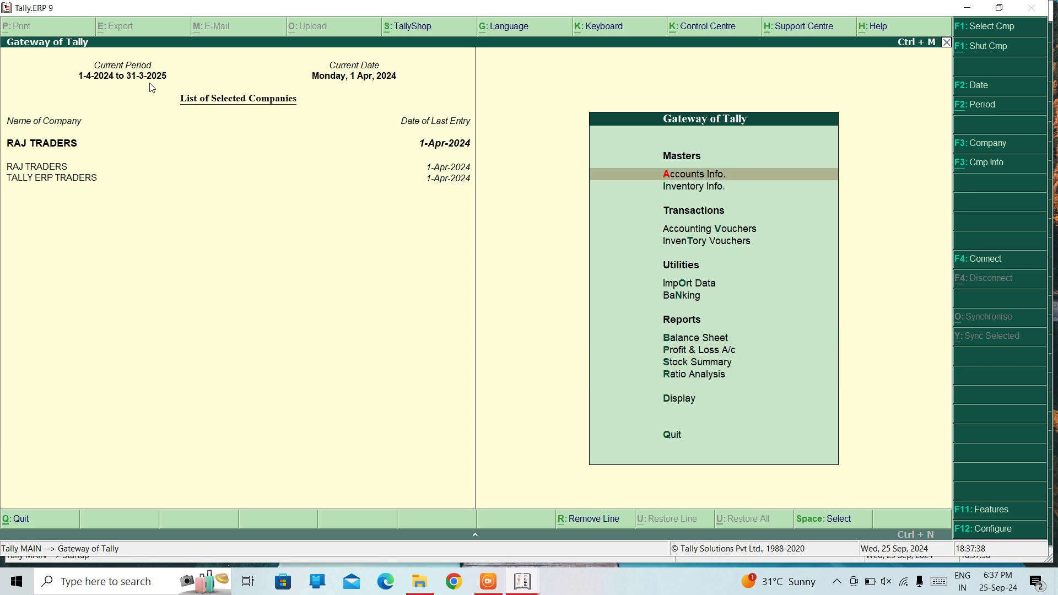
pyautogui.press('Down')
pyautogui.press('Down')
pyautogui.press('Up')
pyautogui.press('Return')
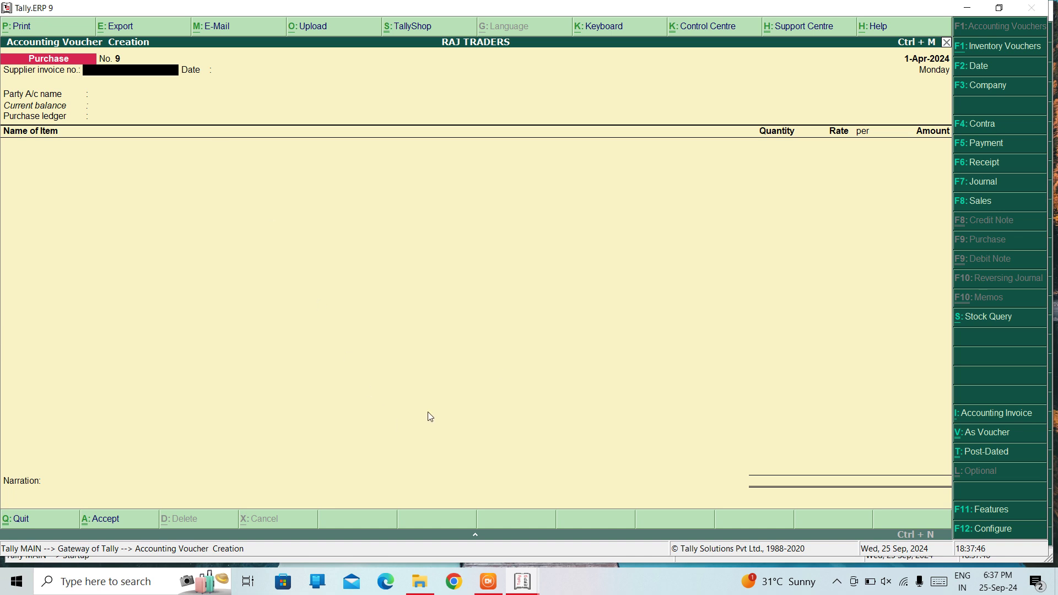
pyautogui.click(956, 431)
pyautogui.press('Escape')
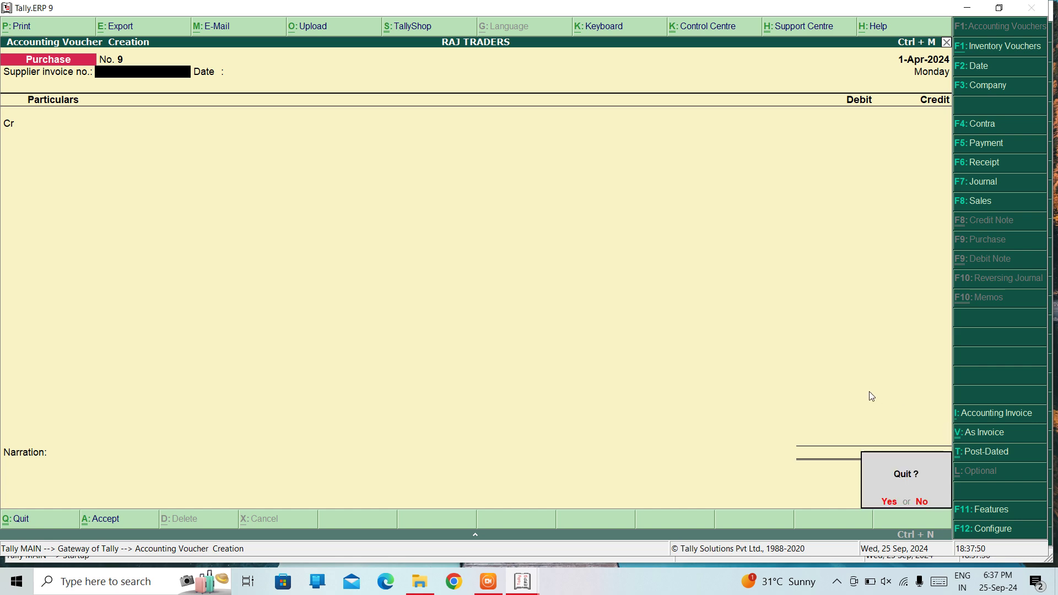
pyautogui.press('Return')
pyautogui.press('Return')
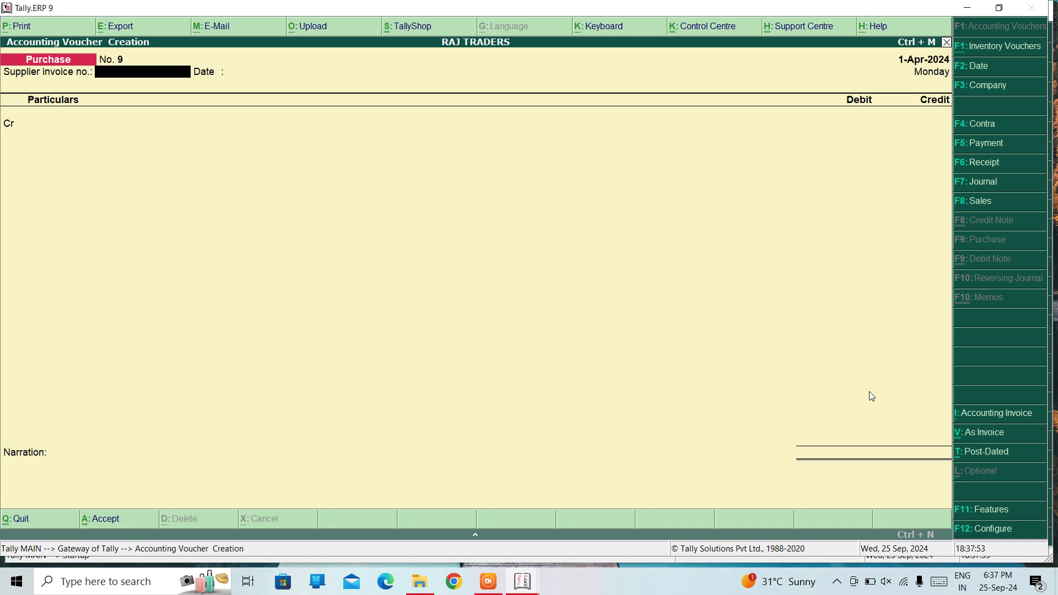
# Enter supplier invoice number 11 dated 1-Apr-2024 and choose SBI as the credit ledger
pyautogui.write('11')
pyautogui.press('Return')
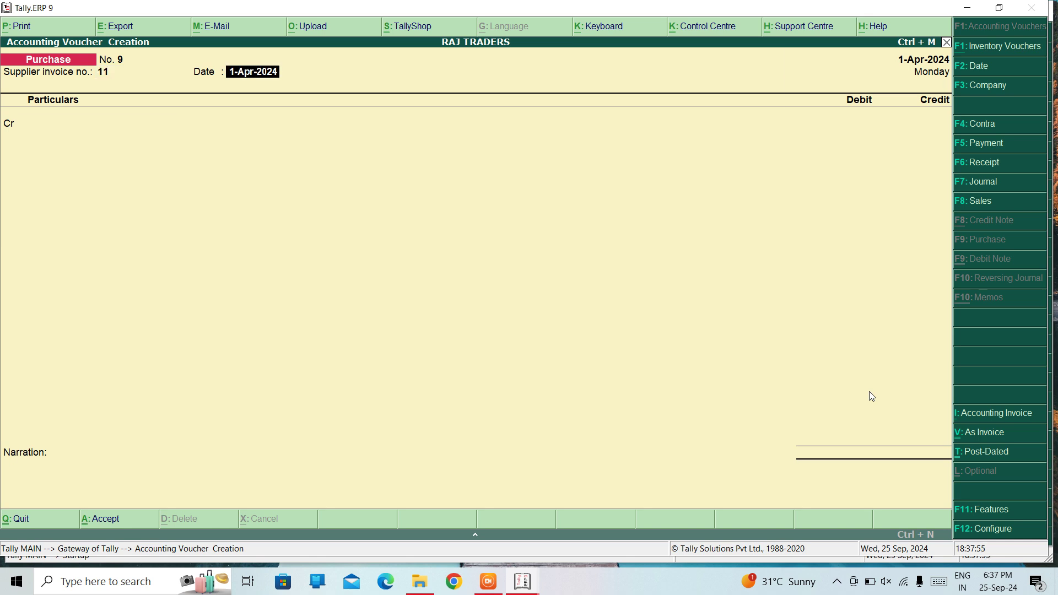
pyautogui.press('Return')
pyautogui.press('Down')
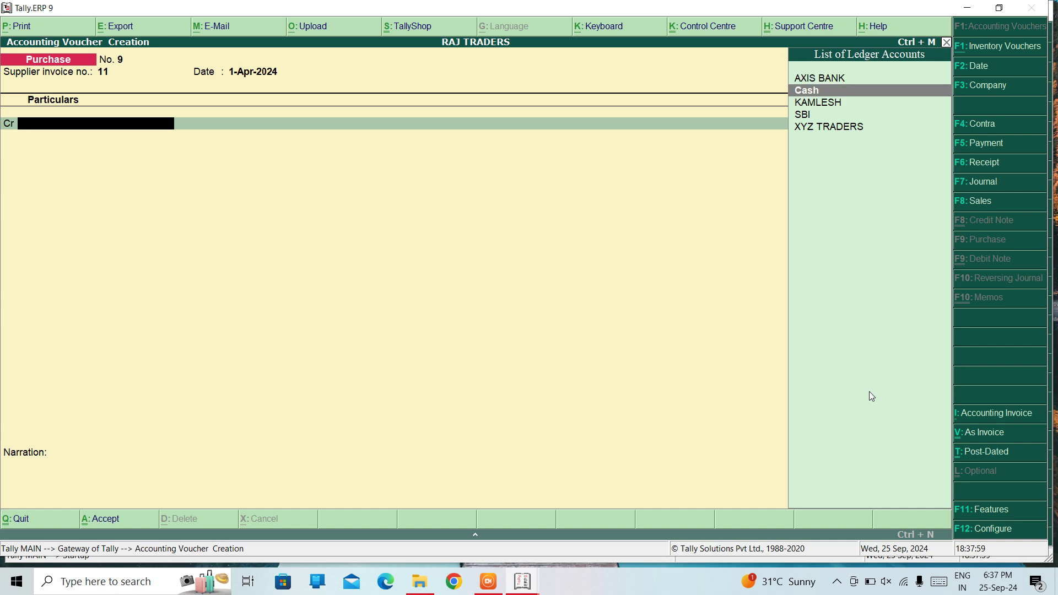
pyautogui.press('Down')
pyautogui.press('Down')
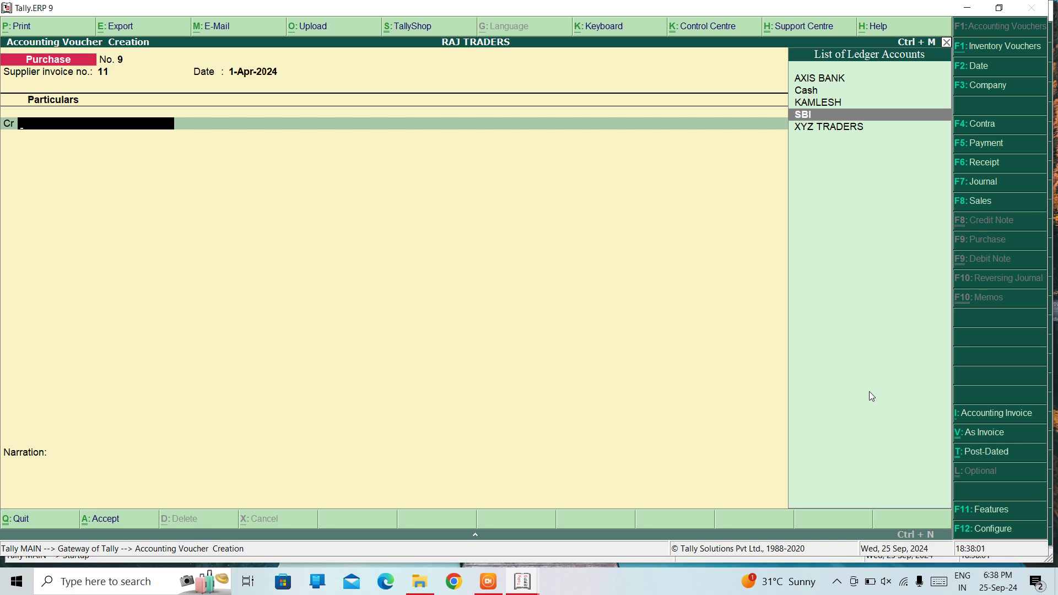
pyautogui.press('Return')
# Credit SBI with 5,000 and complete its bank allocation as a cheque with instrument number 154
pyautogui.hotkey('ctrl', 'a')
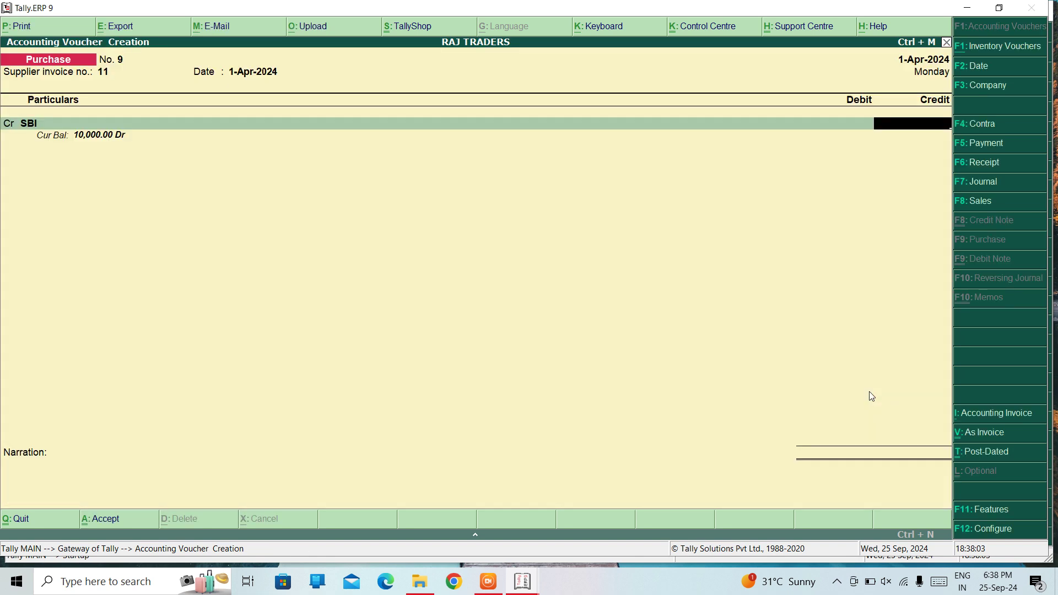
pyautogui.write('5000')
pyautogui.press('Return')
pyautogui.press('Return')
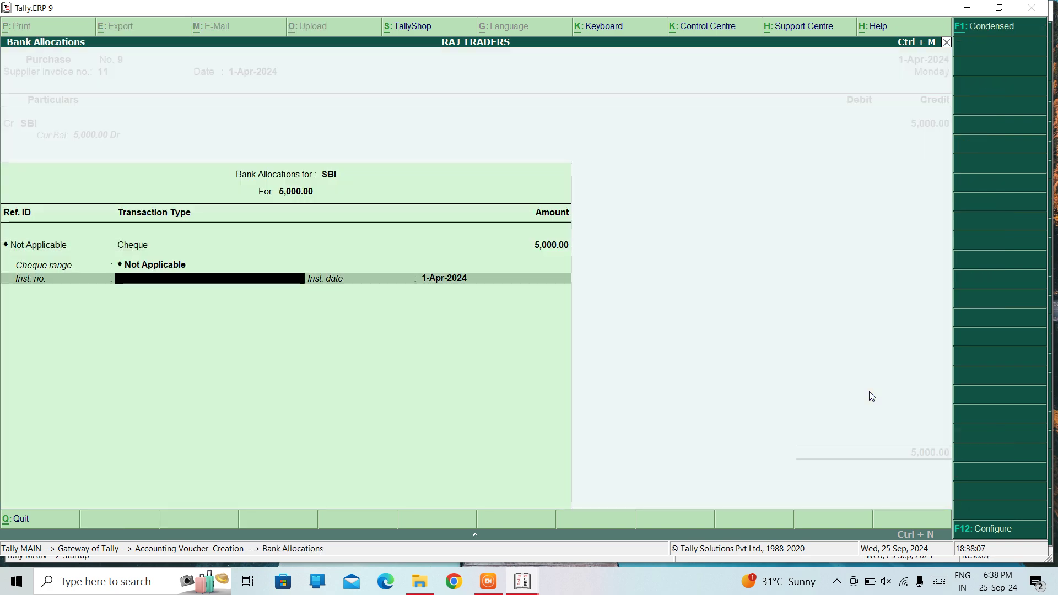
pyautogui.write('154')
pyautogui.press('Return')
pyautogui.press('Return')
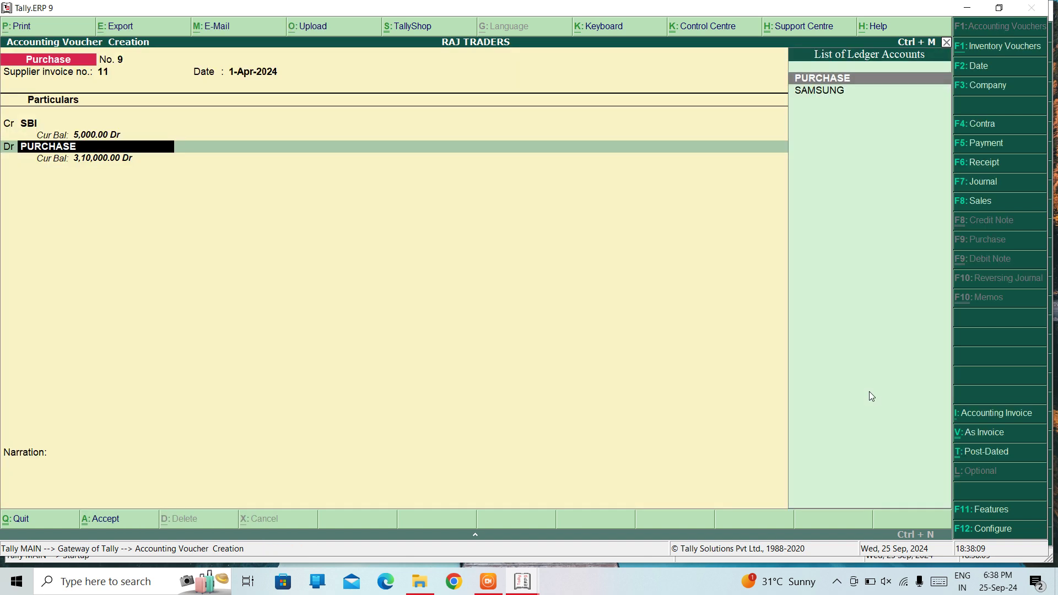
# Debit the PURCHASE ledger with 5,000 and select the stock item JACKET in the DELHI godown
pyautogui.press('Return')
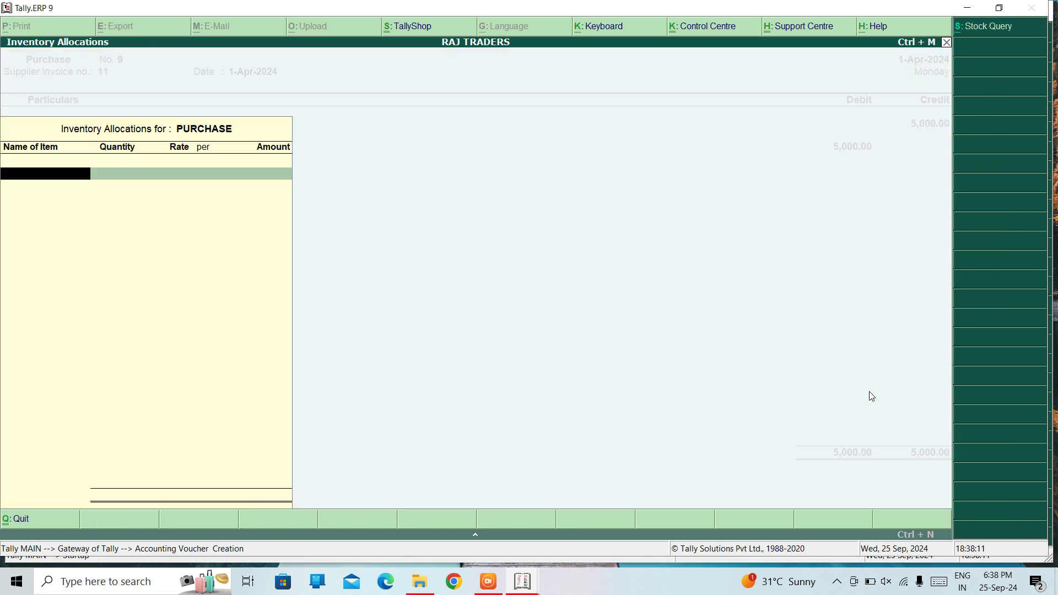
pyautogui.write('D')
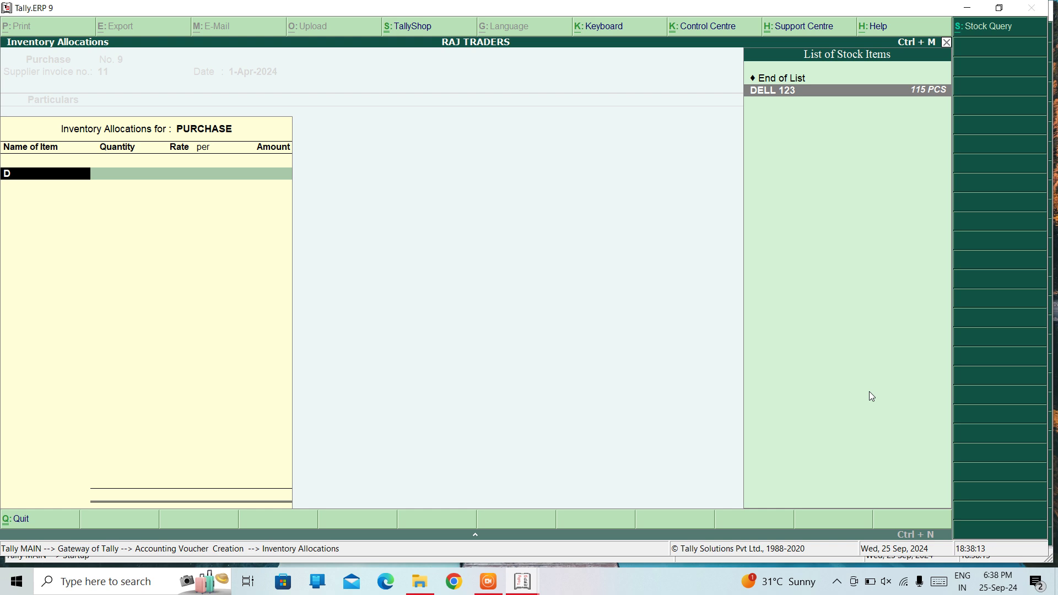
pyautogui.press('BackSpace')
pyautogui.press('Down')
pyautogui.press('Down')
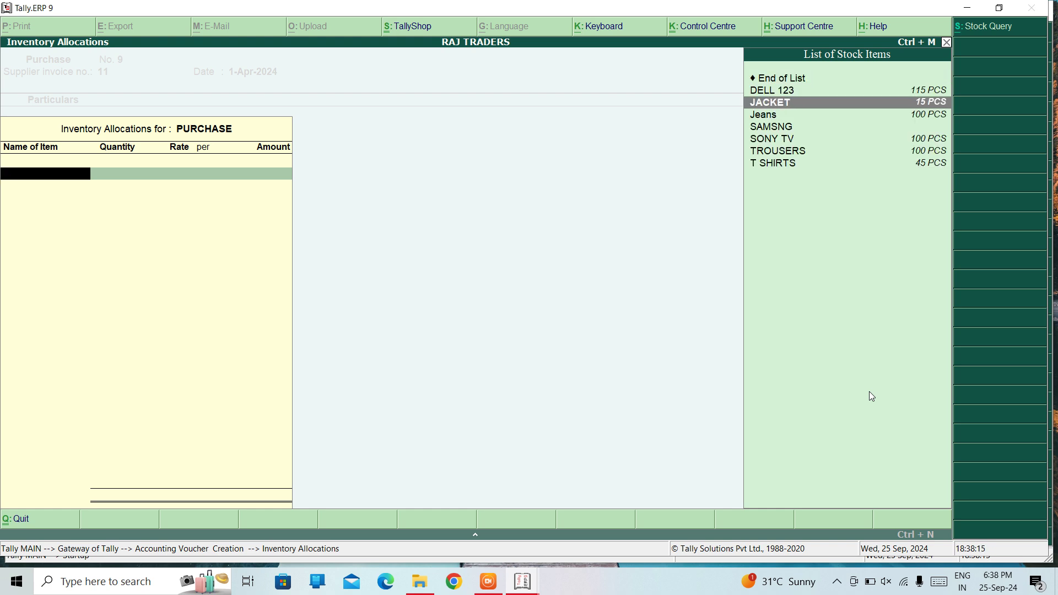
pyautogui.press('Return')
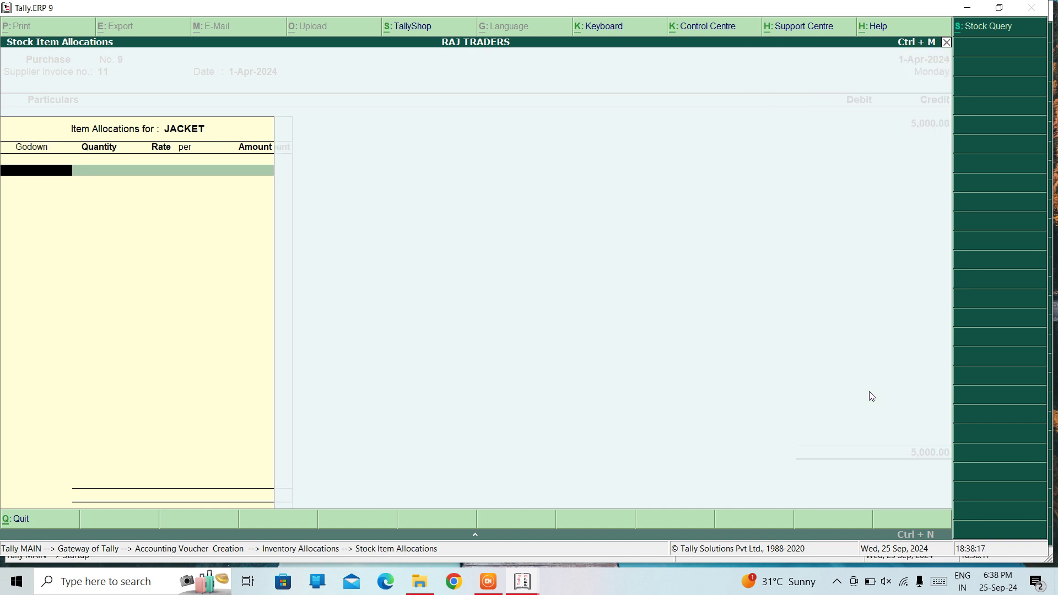
pyautogui.press('Return')
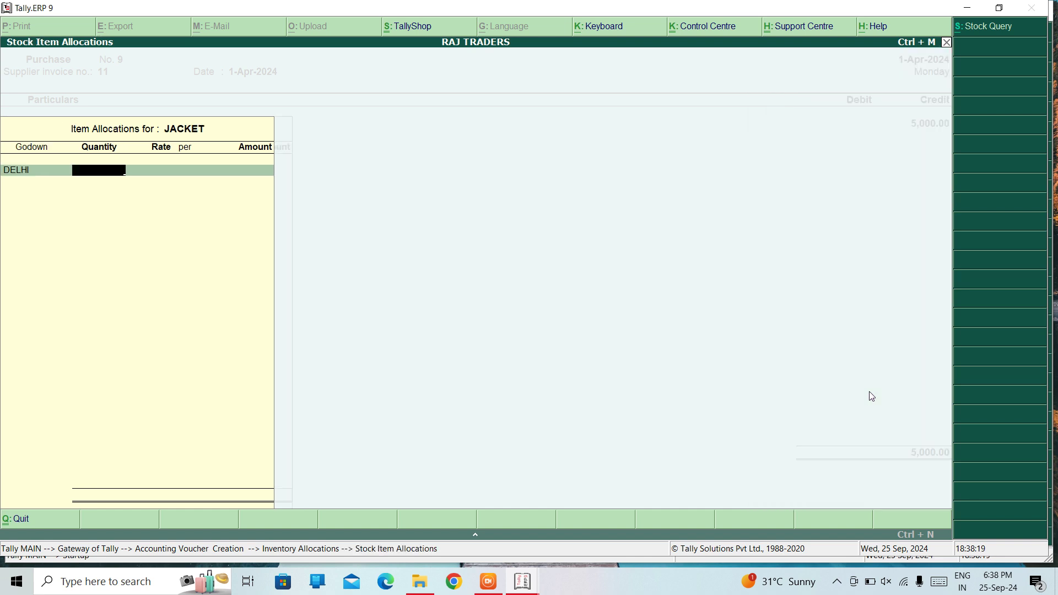
# Allocate 5 PCS of JACKET at a rate of 1,000 per piece and complete the inventory allocation
pyautogui.write('15')
pyautogui.press('Return')
pyautogui.press('BackSpace')
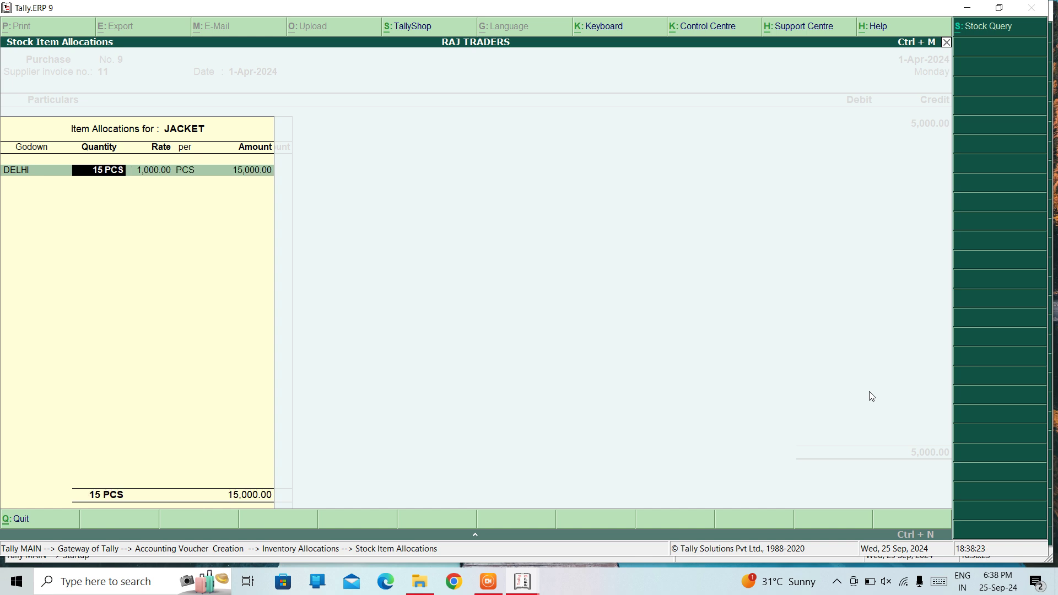
pyautogui.write('5')
pyautogui.press('Return')
pyautogui.press('Return')
pyautogui.press('Return')
pyautogui.press('Return')
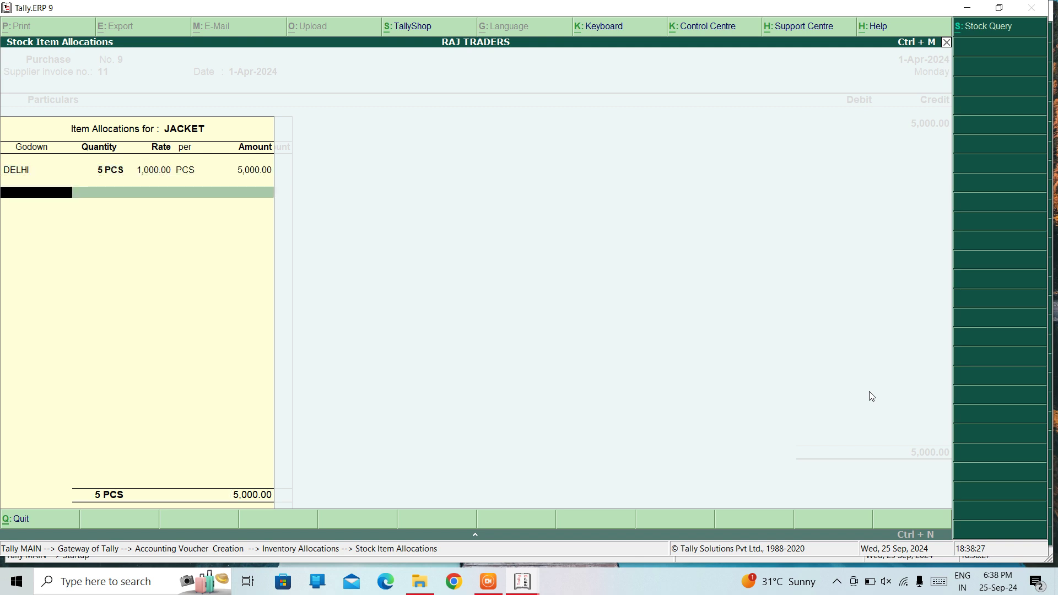
pyautogui.press('Return')
pyautogui.press('Return')
pyautogui.press('Return')
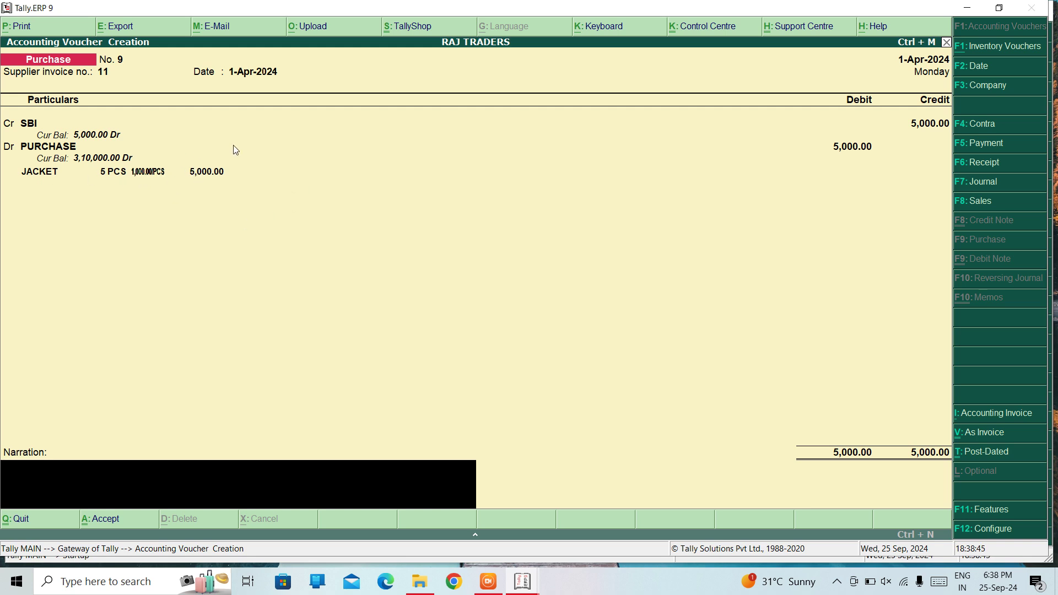
# Enter the narration BEING GOODS PURCHASED BY CHEQUE, accept the purchase voucher, and leave voucher entry
pyautogui.write('BEING GOODS PURC')
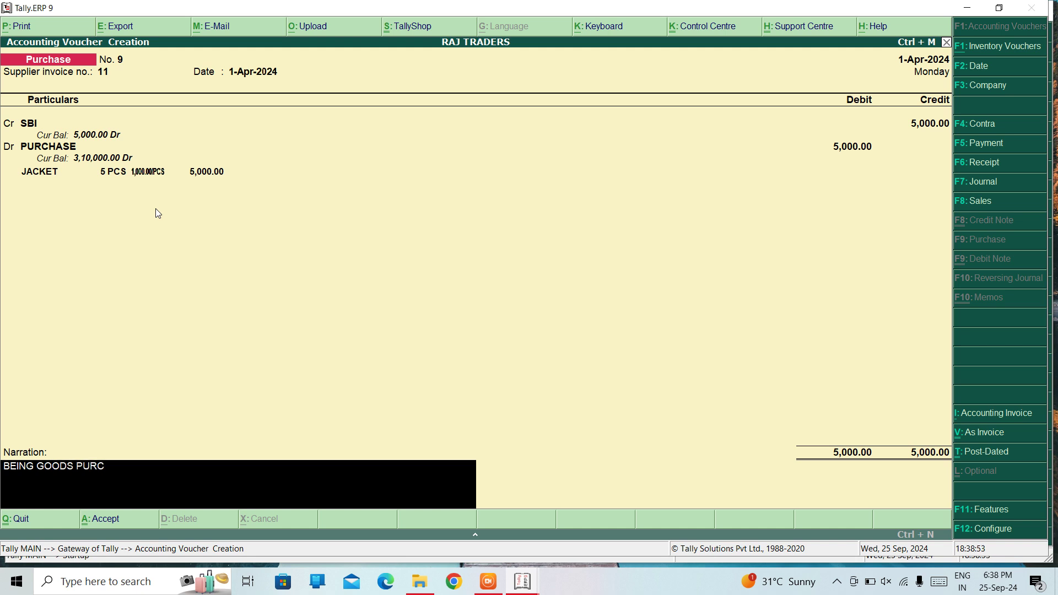
pyautogui.write('HASED BY CHEQUE')
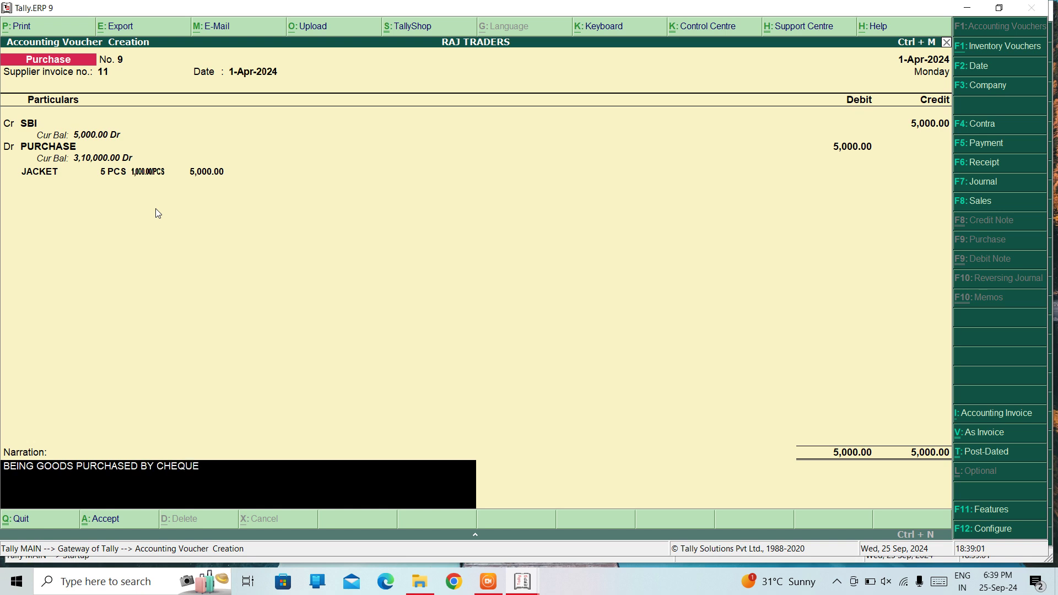
pyautogui.press('Return')
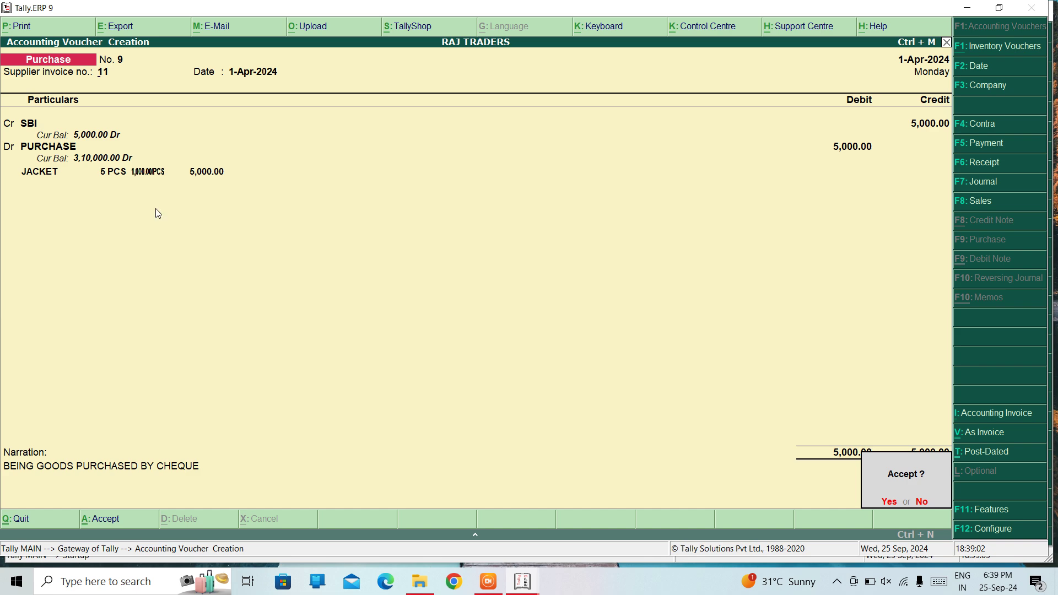
pyautogui.press('Return')
pyautogui.press('Escape')
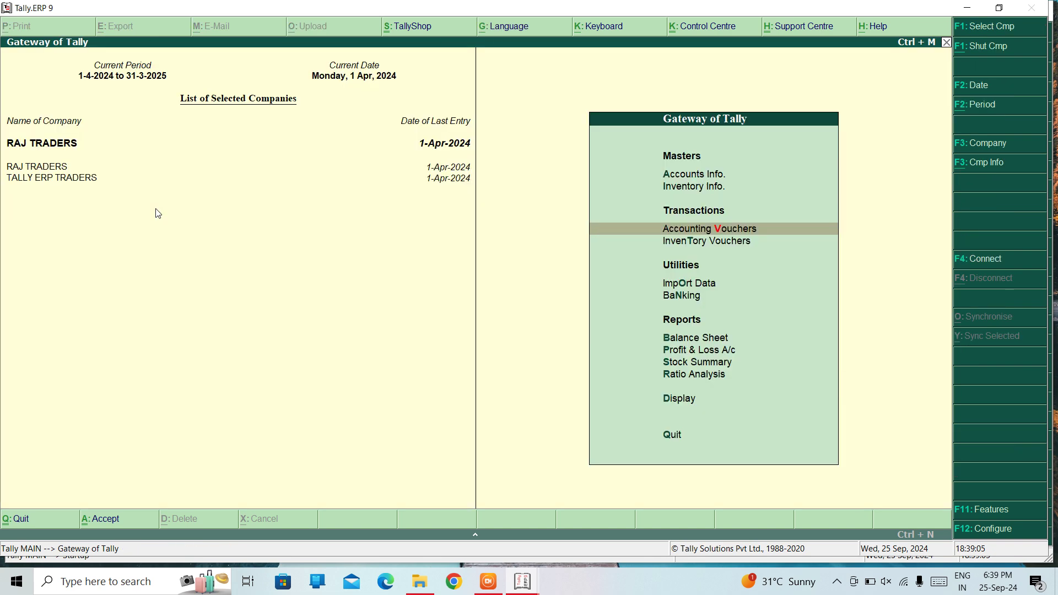
# Reopen the Balance Sheet and drill into Current Assets and Bank Accounts to check the balances after the SBI purchase
pyautogui.press('Down')
pyautogui.press('Down')
pyautogui.press('Down')
pyautogui.press('Down')
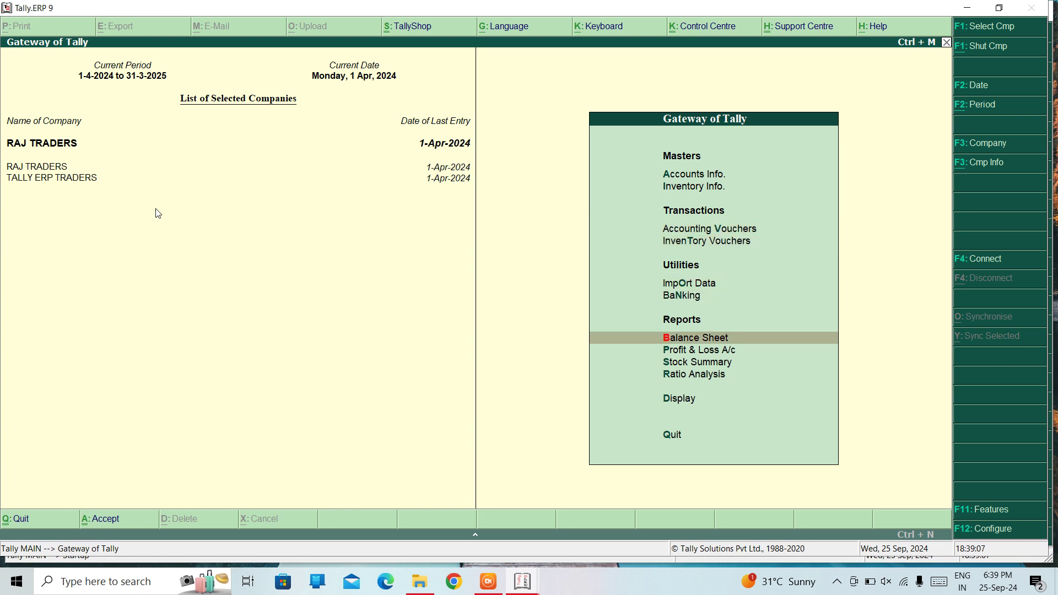
pyautogui.press('Down')
pyautogui.press('Up')
pyautogui.press('Return')
pyautogui.press('Return')
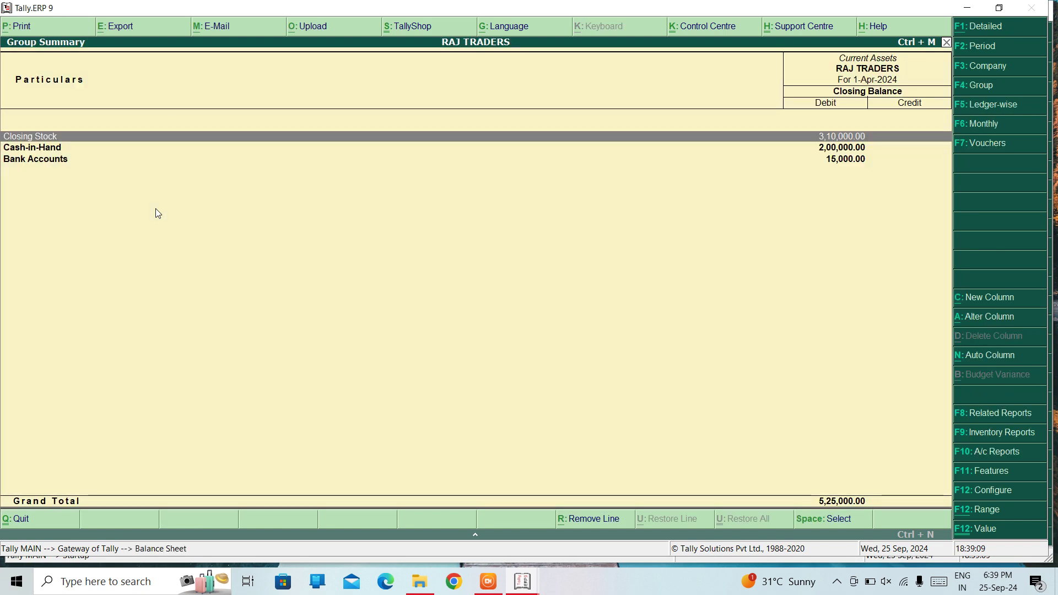
pyautogui.press('Down')
pyautogui.press('Down')
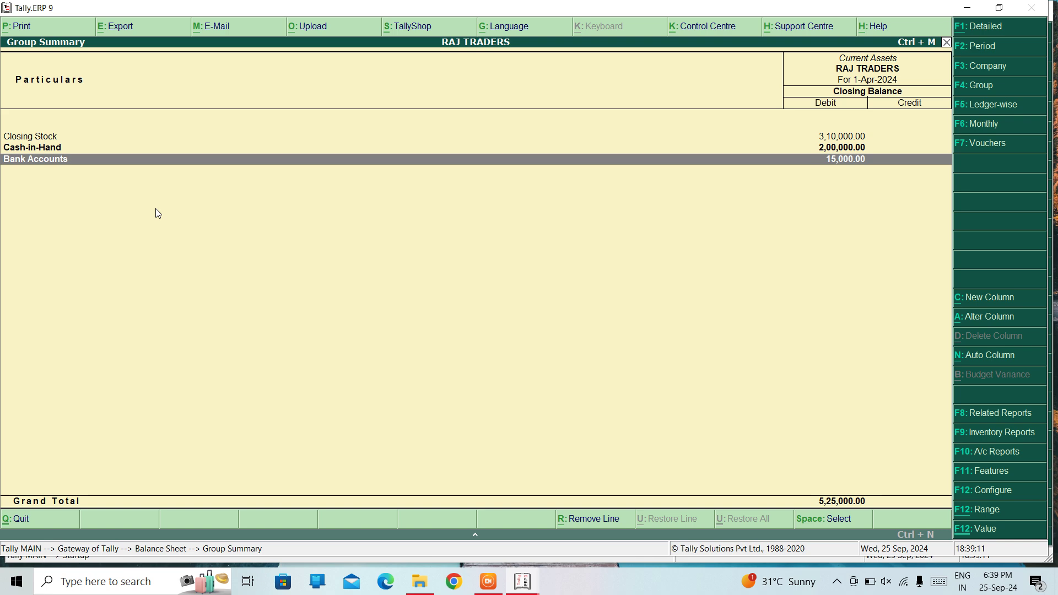
pyautogui.press('Return')
pyautogui.press('Escape')
pyautogui.press('Escape')
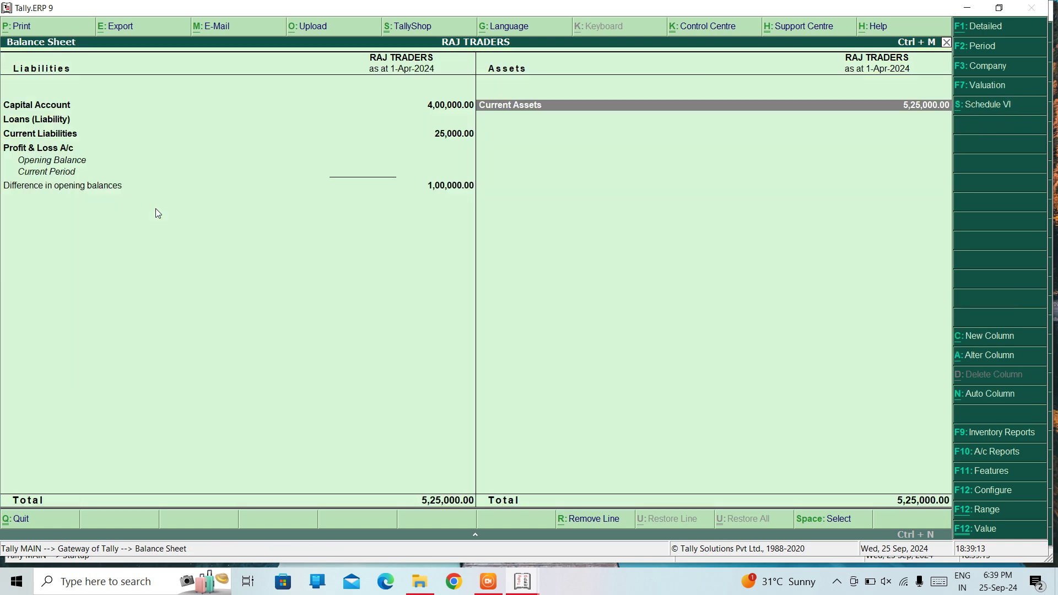
# Move to the liabilities side of the Balance Sheet and examine the Capital Account
pyautogui.press('Left')
pyautogui.press('Down')
pyautogui.press('Up')
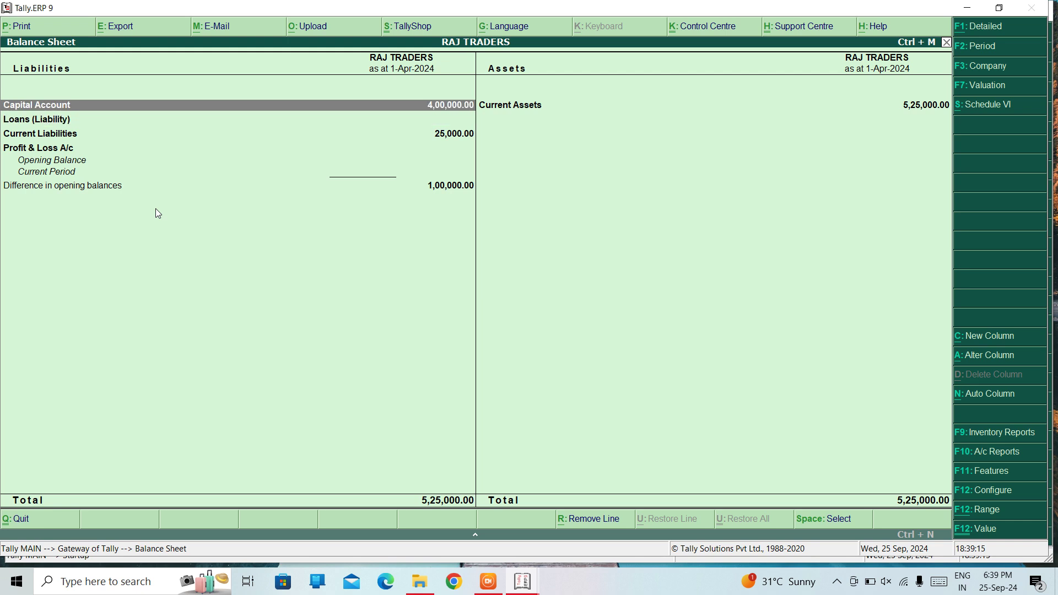
# Drill into Current Liabilities and Sundry Creditors to check the supplier balances, and close the Balance Sheet
pyautogui.press('Down')
pyautogui.press('Down')
pyautogui.press('Return')
pyautogui.press('Escape')
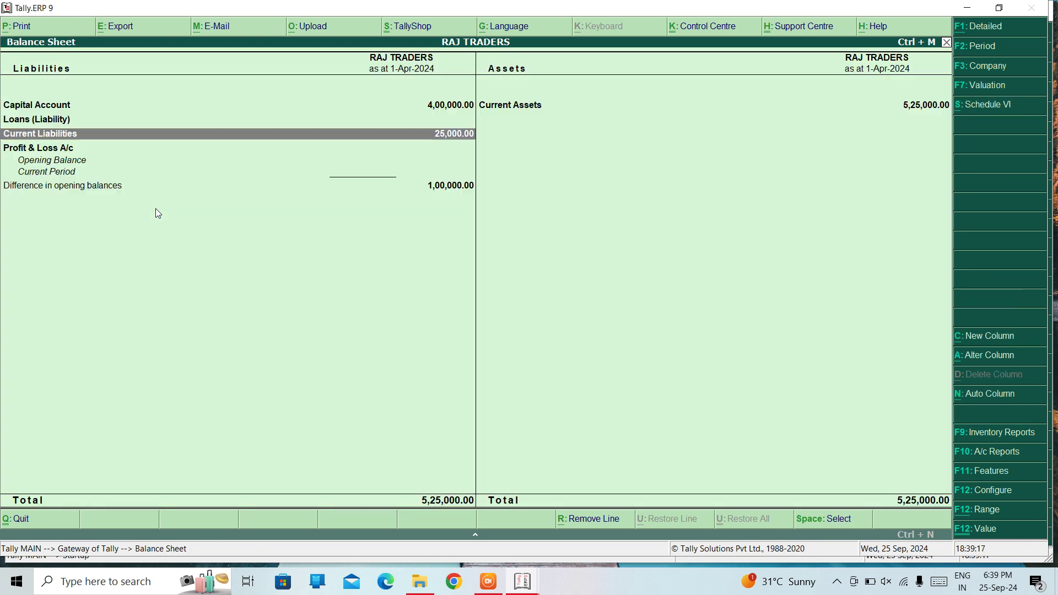
pyautogui.press('Return')
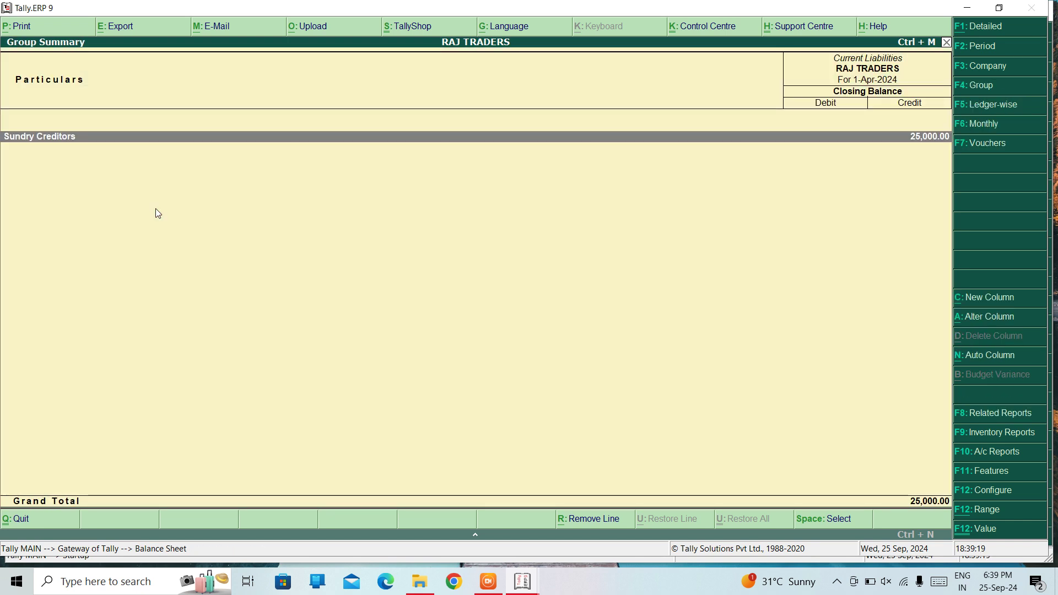
pyautogui.press('Return')
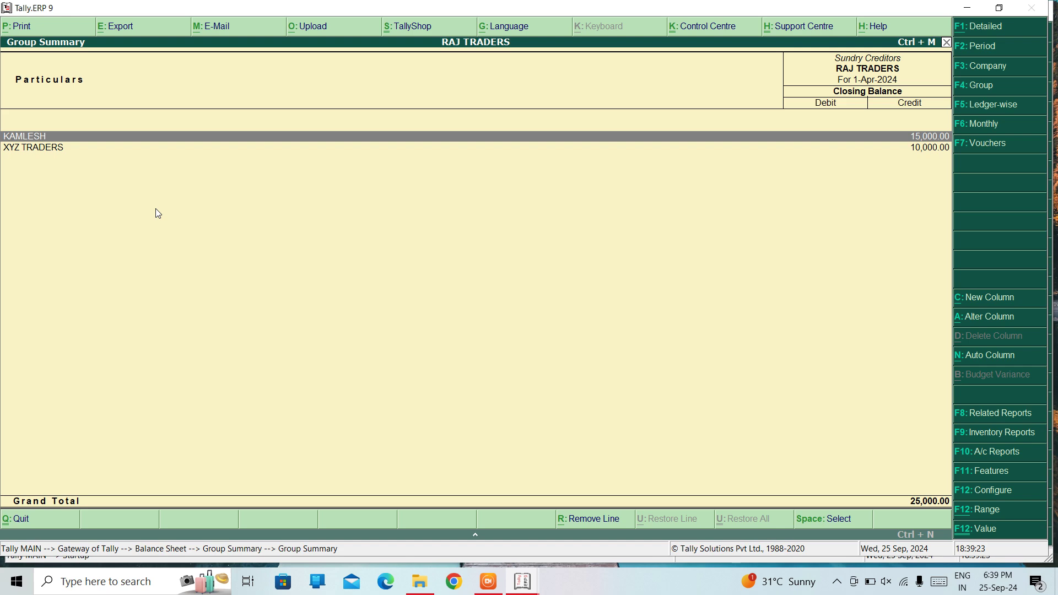
pyautogui.press('Return')
pyautogui.press('Escape')
pyautogui.press('Escape')
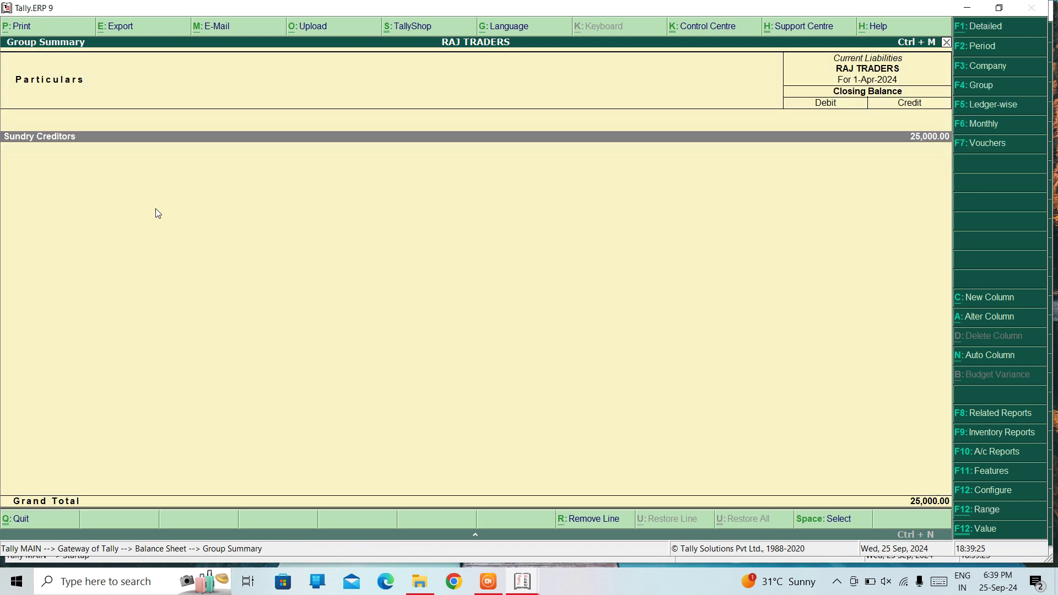
pyautogui.press('Escape')
pyautogui.press('Down')
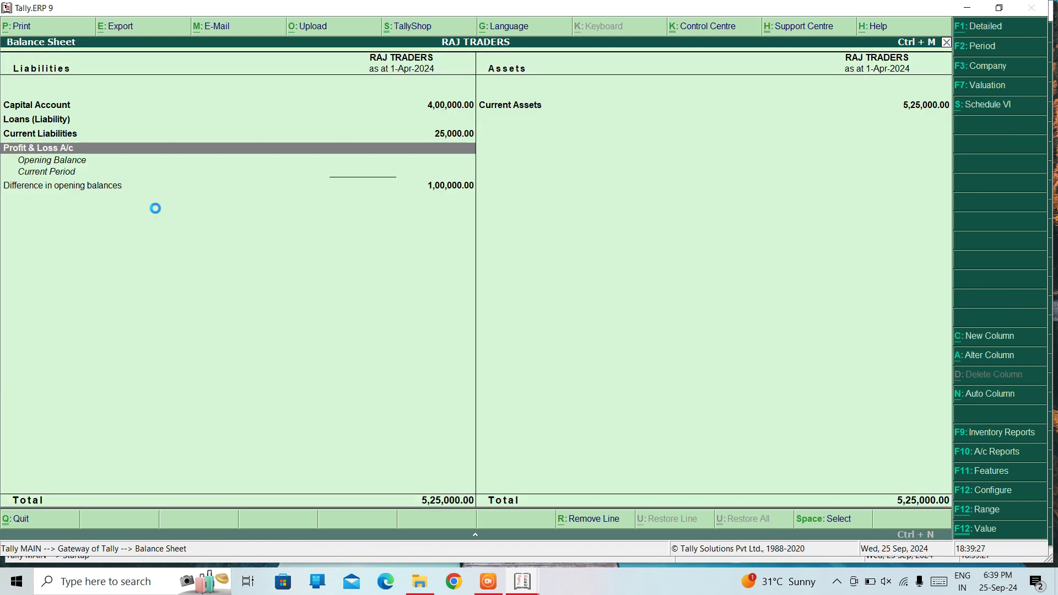
pyautogui.press('Escape')
# Open the Profit & Loss A/c and drill into Purchase Accounts down to the April vouchers of the PURCHASE ledger
pyautogui.press('Down')
pyautogui.press('Return')
pyautogui.press('Down')
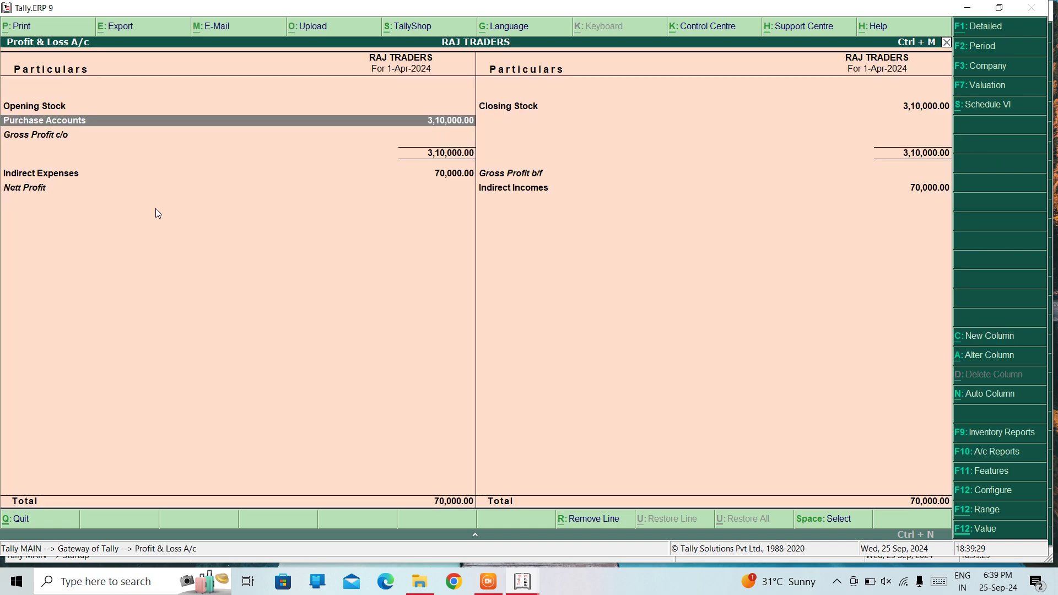
pyautogui.press('Down')
pyautogui.press('Down')
pyautogui.press('Up')
pyautogui.press('Up')
pyautogui.press('Return')
pyautogui.press('Return')
pyautogui.press('Return')
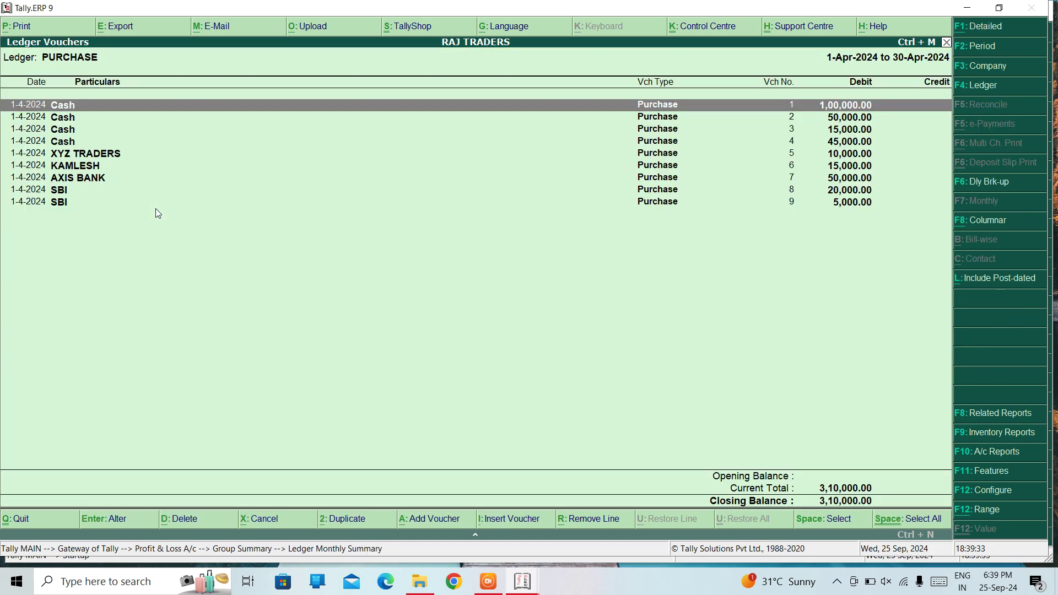
# Examine the purchase vouchers down to the last SBI entry, and return to the Gateway of Tally
pyautogui.press('Down')
pyautogui.press('Down')
pyautogui.press('Down')
pyautogui.press('Down')
pyautogui.press('Down')
pyautogui.press('Down')
pyautogui.press('Down')
pyautogui.press('Down')
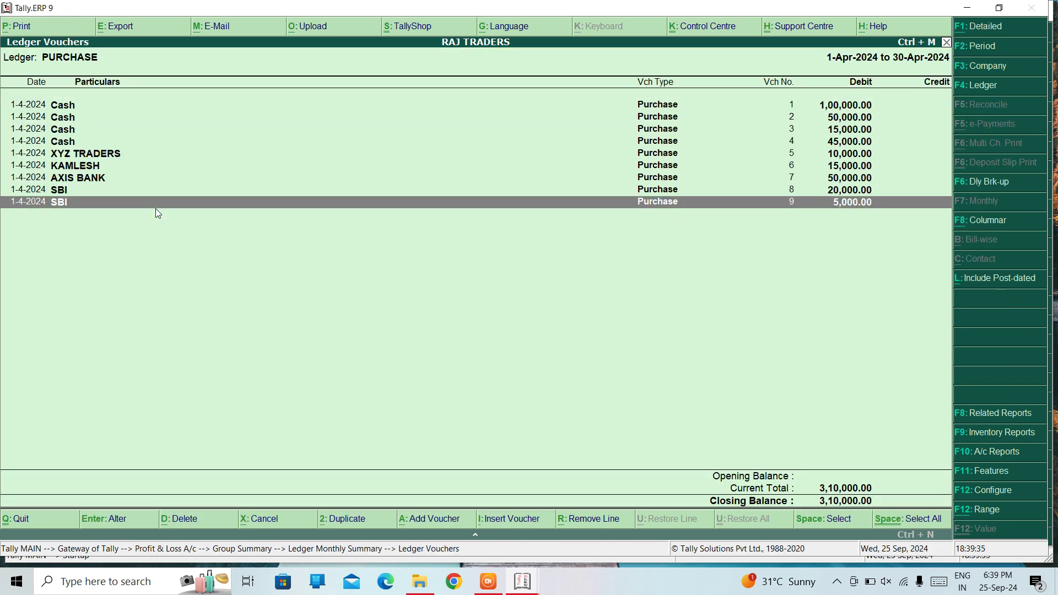
pyautogui.press('Escape')
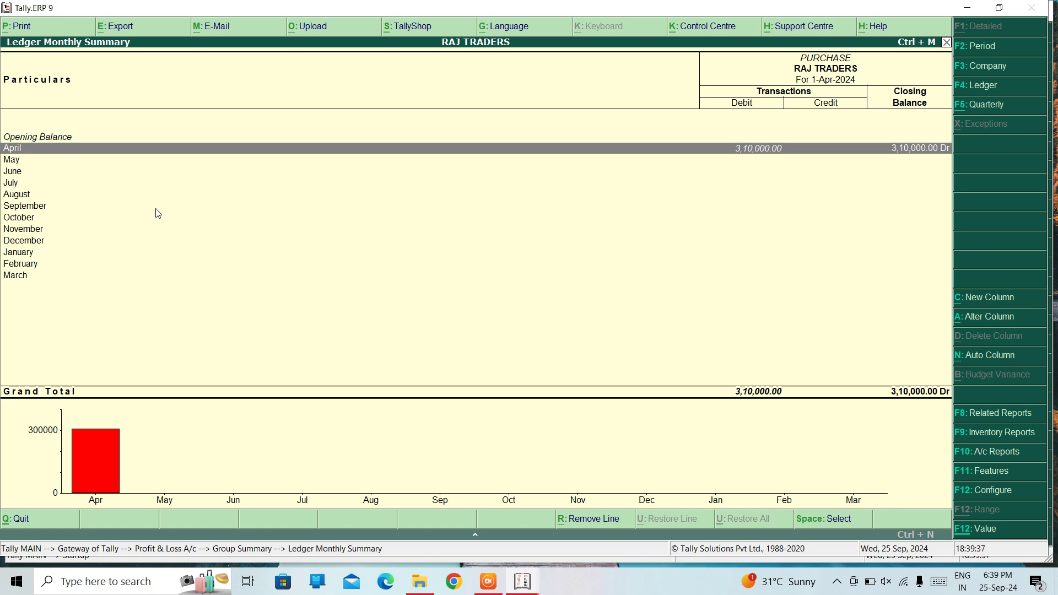
pyautogui.press('Escape')
pyautogui.press('Escape')
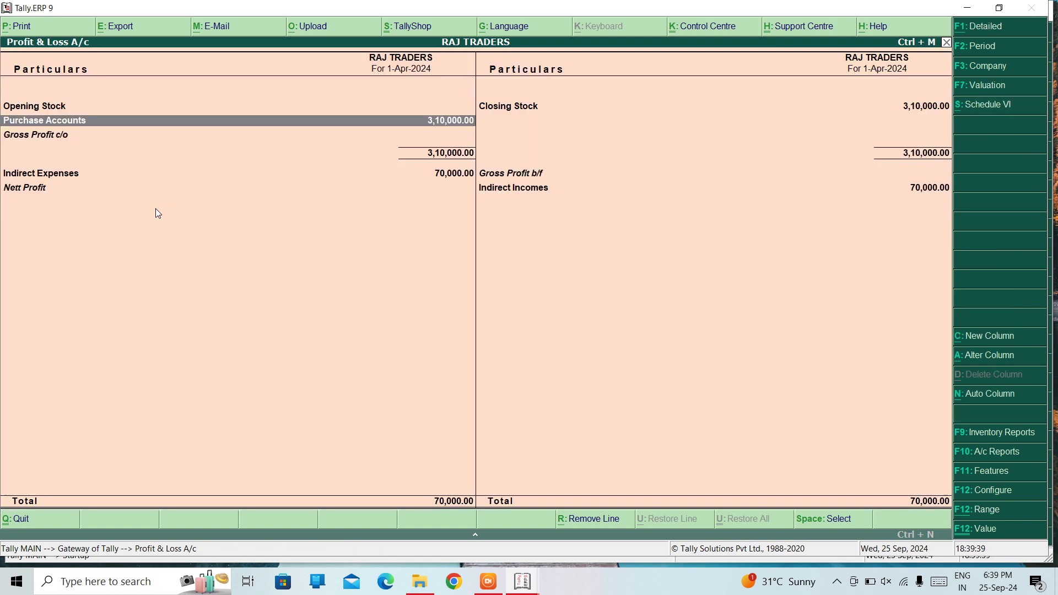
pyautogui.press('Escape')
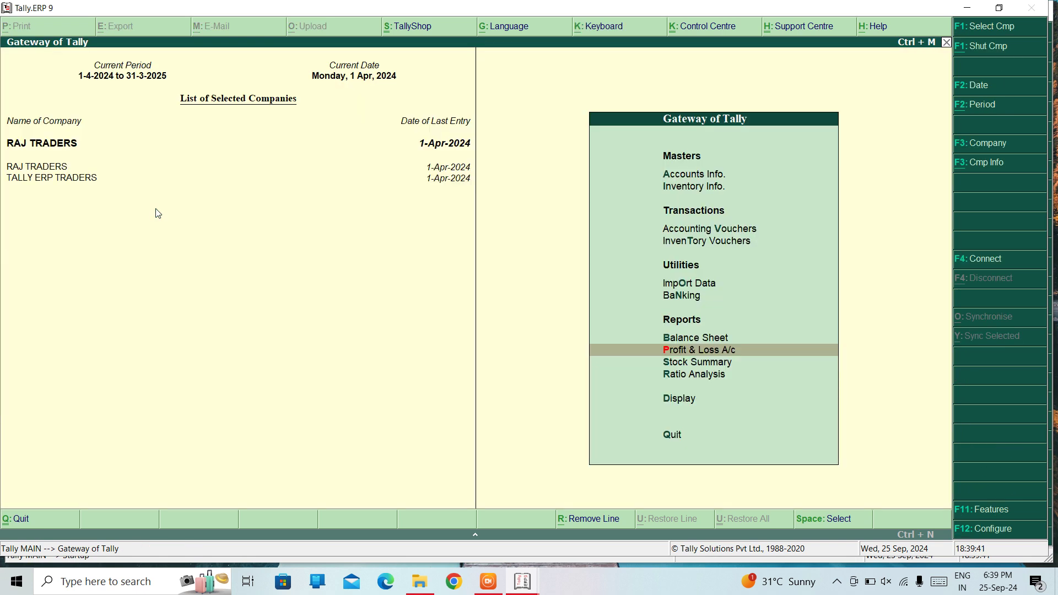
pyautogui.press('Down')
pyautogui.press('Down')
pyautogui.press('Down')
pyautogui.press('Down')
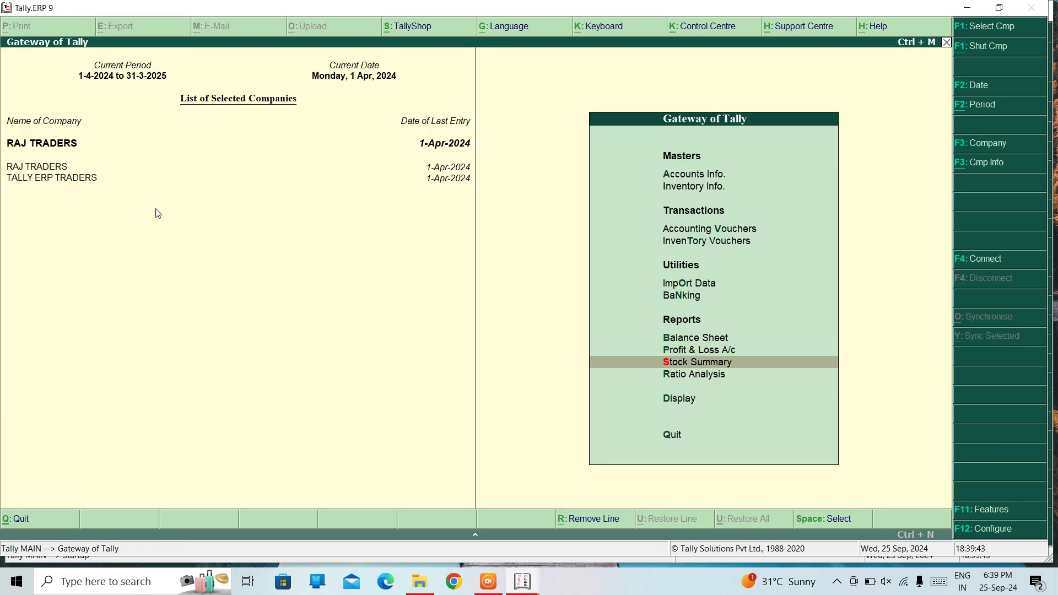
pyautogui.press('Down')
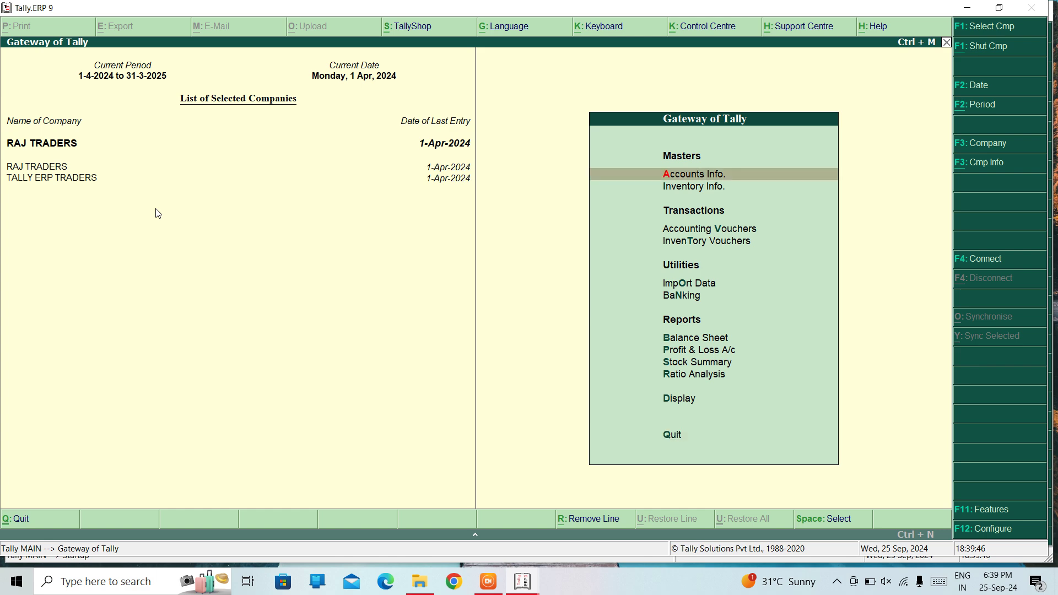